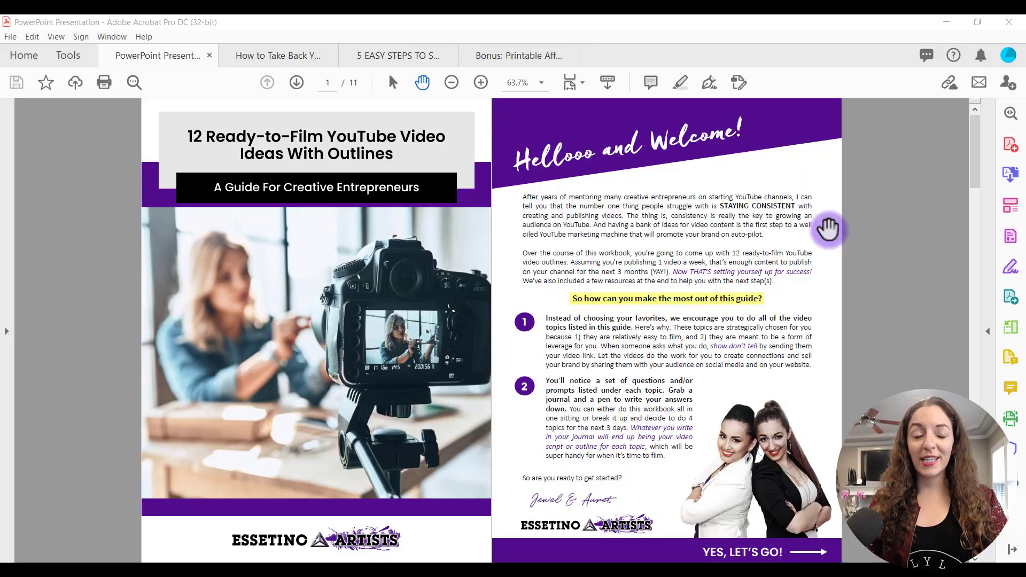
Scroll through the YouTube video ideas and How to Prioritize Yourself guides, briefly opening the keto guide
{"action": "scroll", "coordinate": [828, 228], "scroll_direction": "down", "scroll_amount": 20}
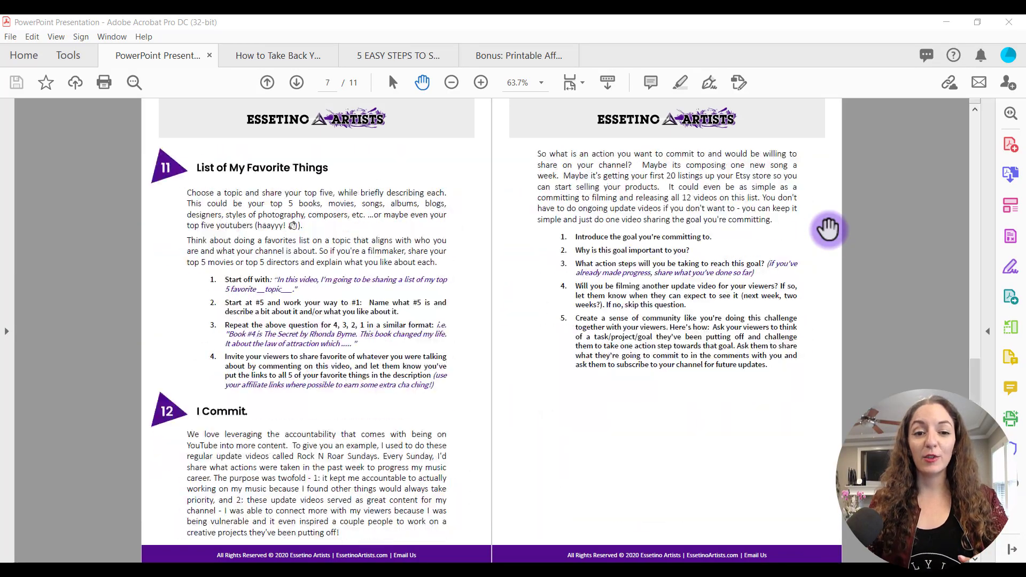
{"action": "scroll", "coordinate": [828, 228], "scroll_direction": "up", "scroll_amount": 20}
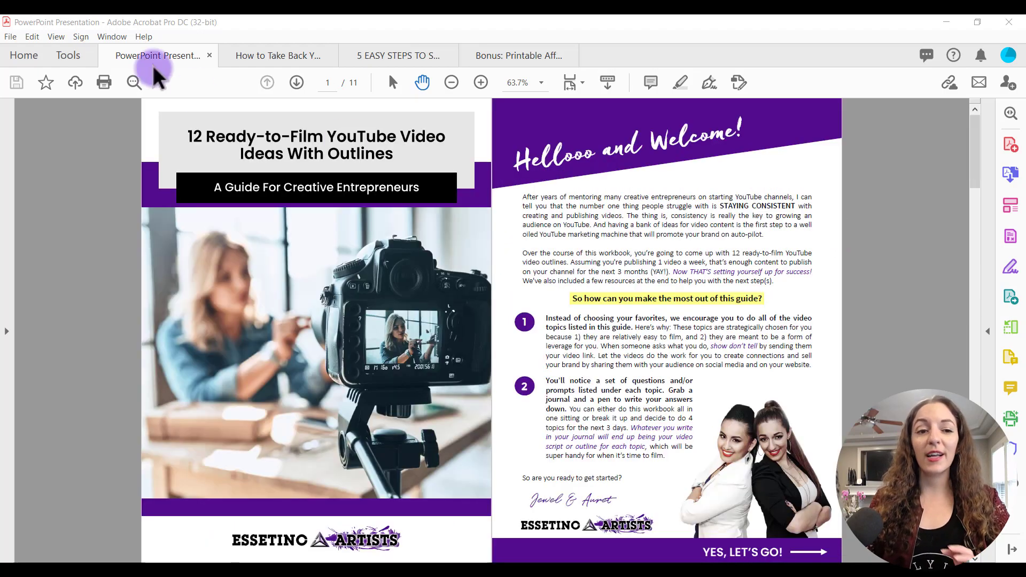
{"action": "left_click", "coordinate": [267, 53]}
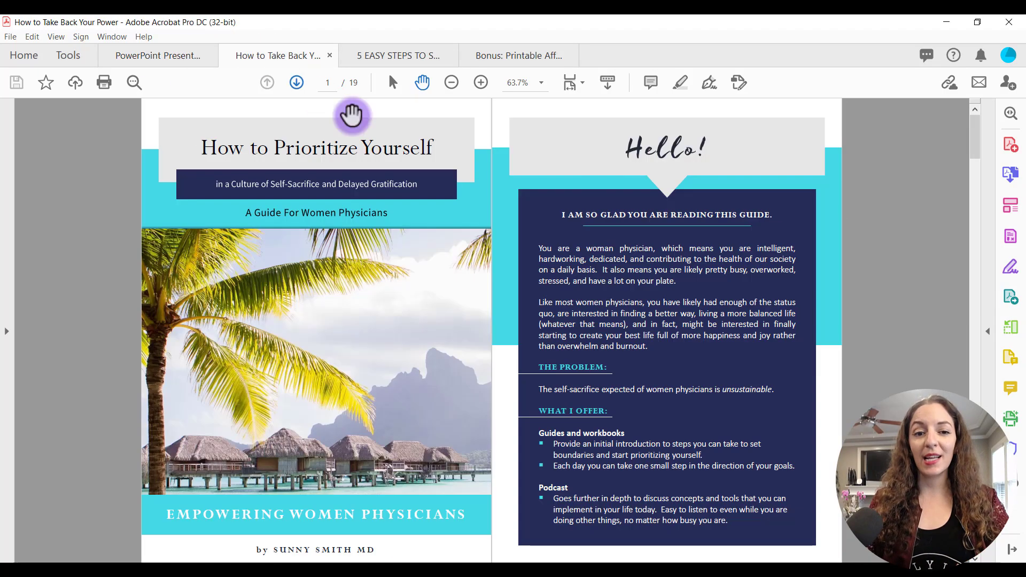
{"action": "scroll", "coordinate": [775, 238], "scroll_direction": "down", "scroll_amount": 20}
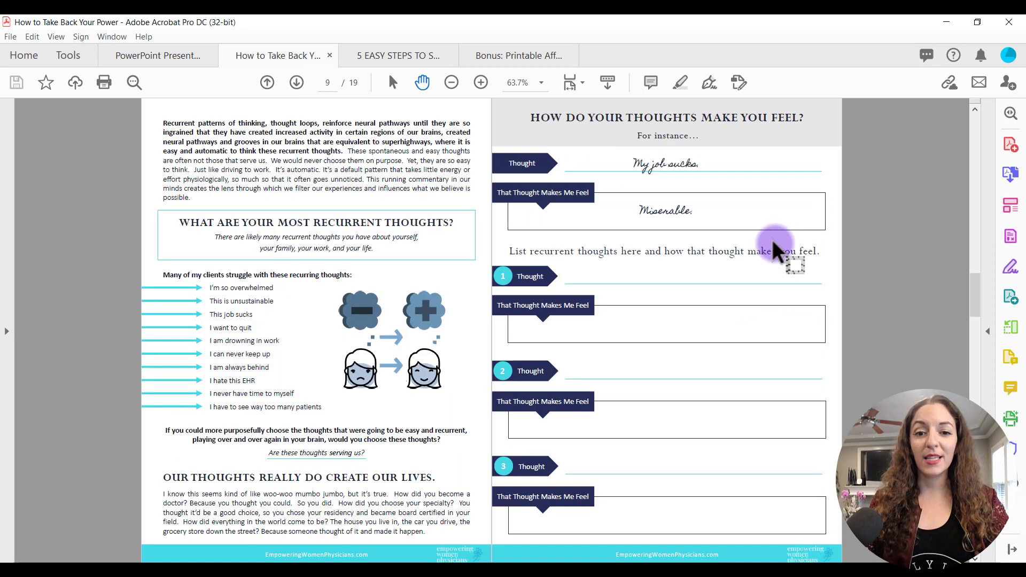
{"action": "key", "text": "Home"}
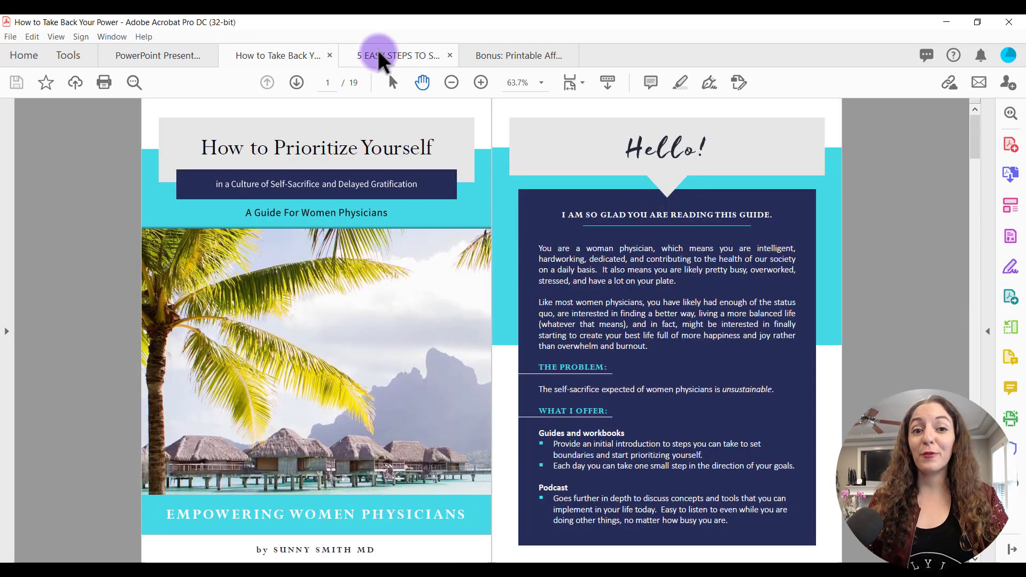
{"action": "left_click", "coordinate": [379, 56]}
{"action": "key", "text": "ctrl+shift+Tab"}
{"action": "key", "text": "ctrl+shift+Tab"}
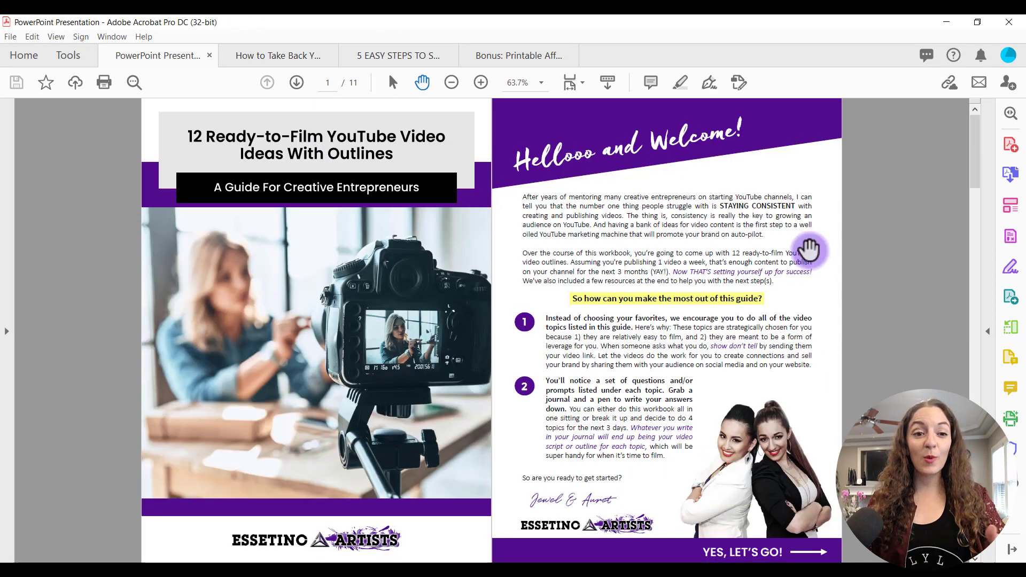
{"action": "scroll", "coordinate": [826, 216], "scroll_direction": "down", "scroll_amount": 15}
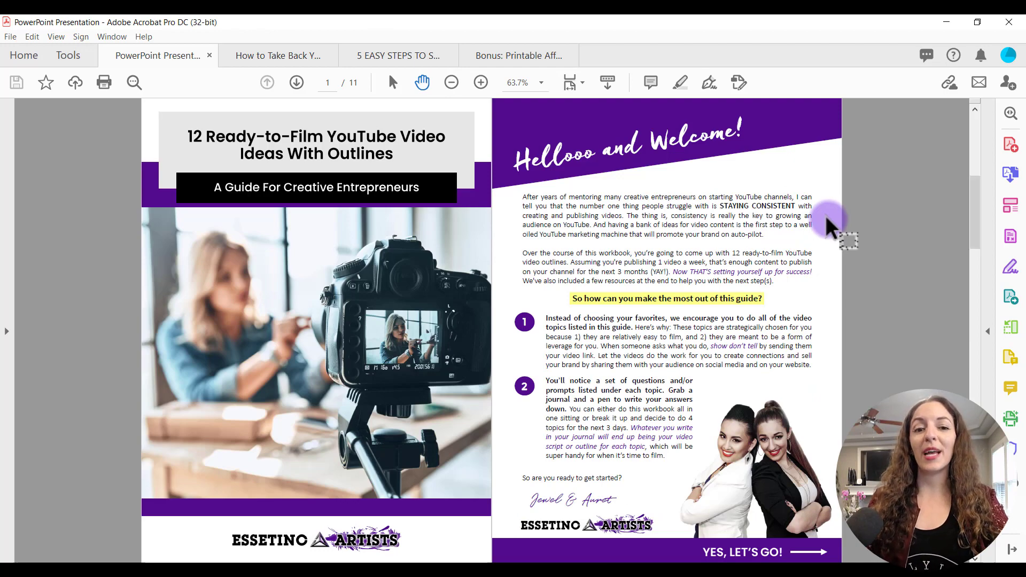
{"action": "scroll", "coordinate": [825, 216], "scroll_direction": "up", "scroll_amount": 15}
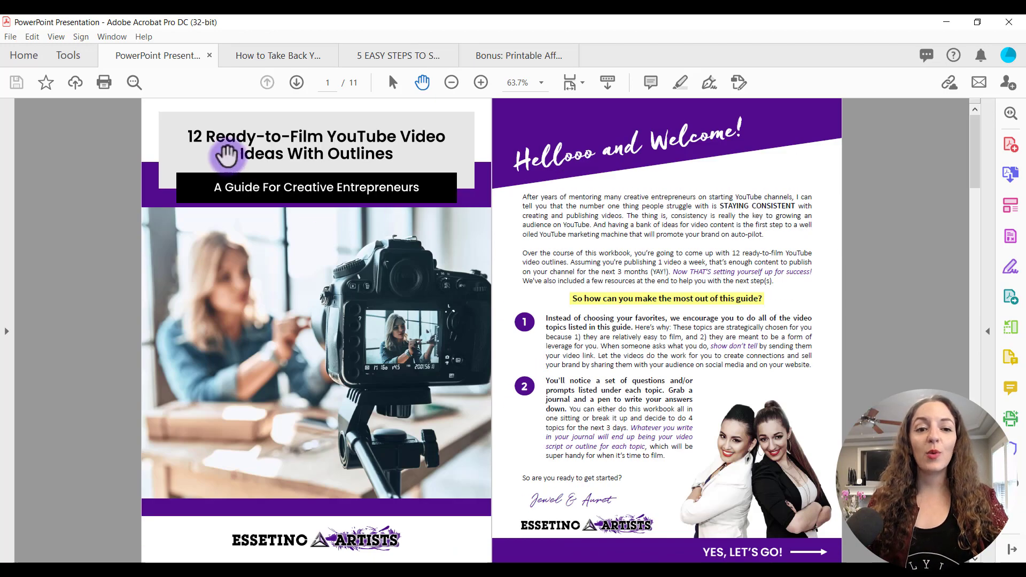
Revisit the Prioritize Yourself and keto guides, then scroll through the Biz Besties interview document
{"action": "left_click", "coordinate": [273, 50]}
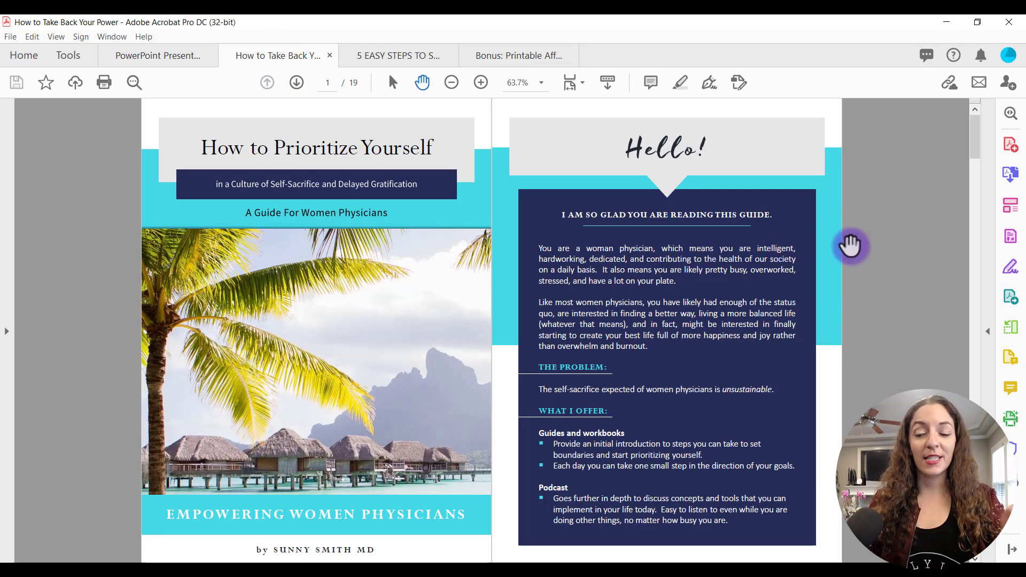
{"action": "scroll", "coordinate": [877, 241], "scroll_direction": "down", "scroll_amount": 4}
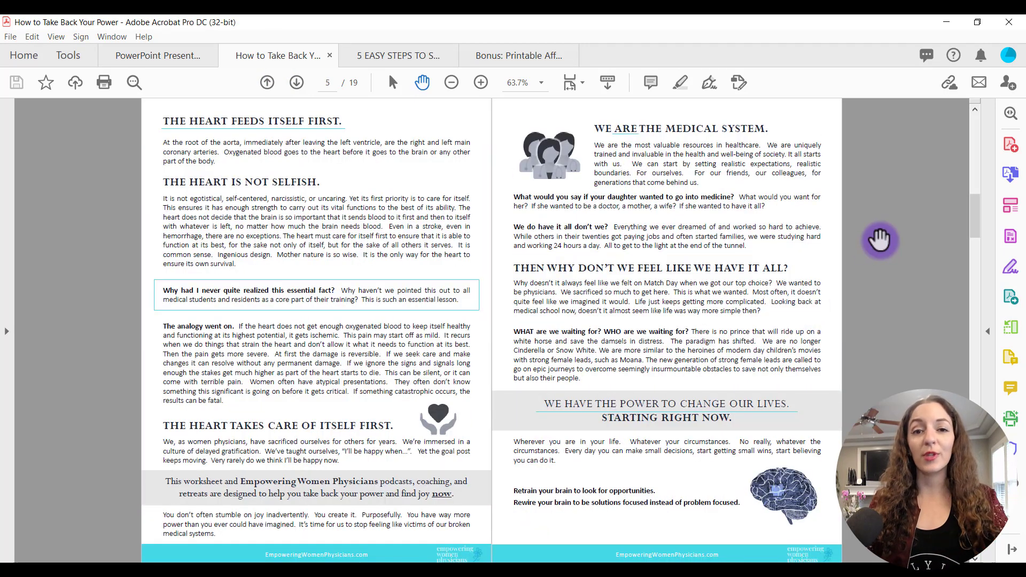
{"action": "scroll", "coordinate": [879, 240], "scroll_direction": "down", "scroll_amount": 6}
{"action": "scroll", "coordinate": [879, 240], "scroll_direction": "up", "scroll_amount": 10}
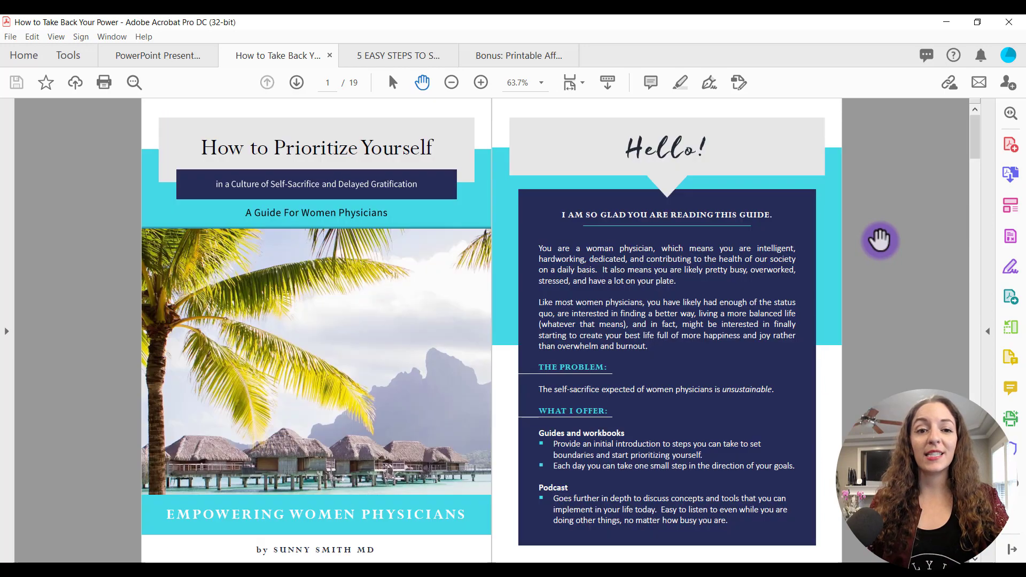
{"action": "left_click", "coordinate": [395, 56]}
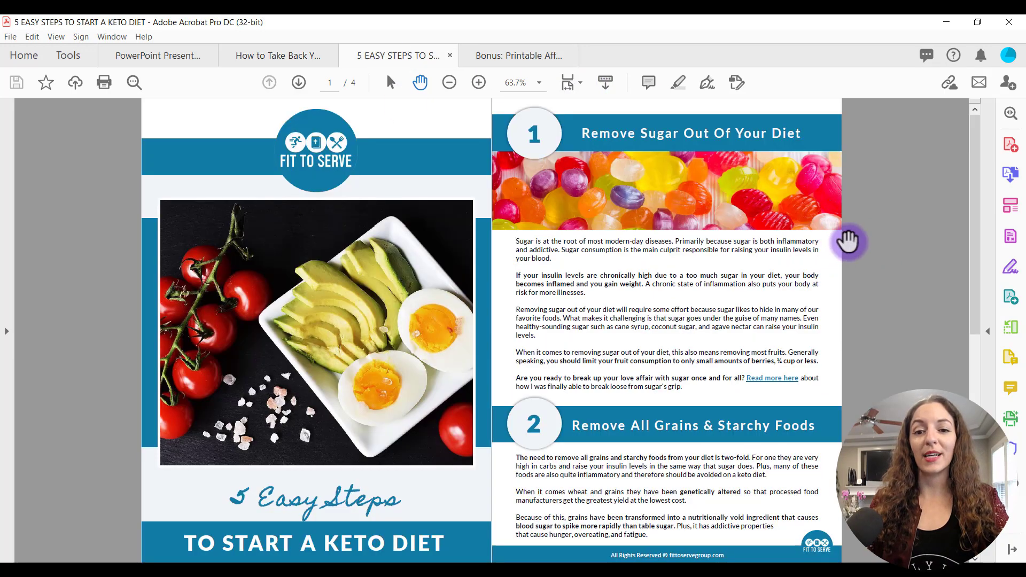
{"action": "scroll", "coordinate": [848, 242], "scroll_direction": "down", "scroll_amount": 4}
{"action": "scroll", "coordinate": [848, 242], "scroll_direction": "up", "scroll_amount": 4}
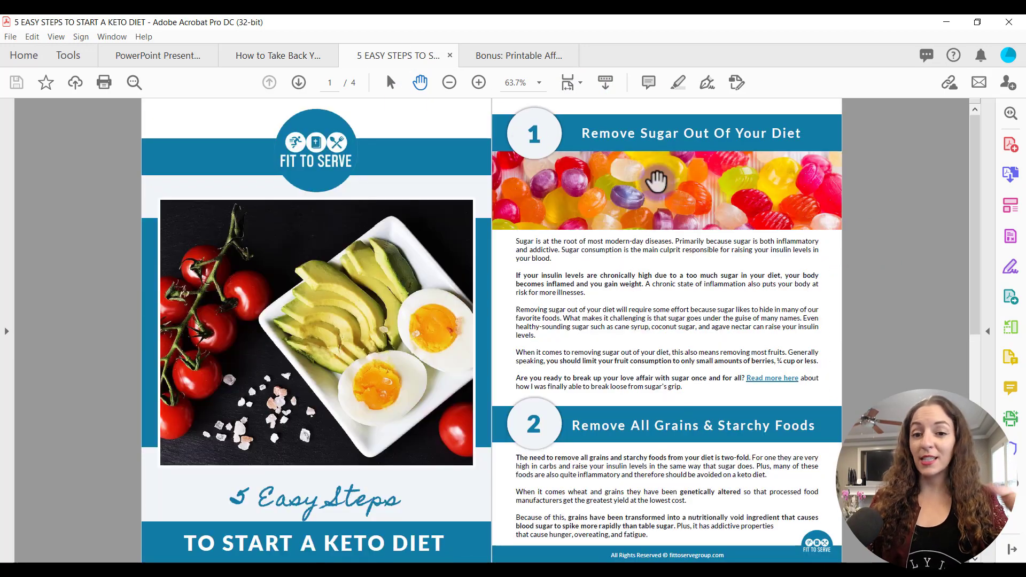
{"action": "left_click", "coordinate": [514, 54]}
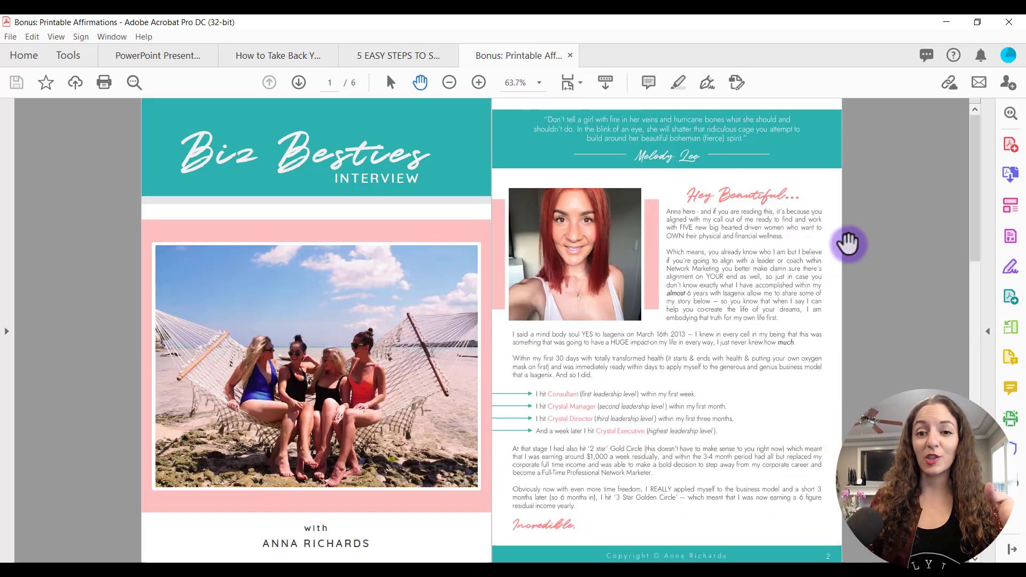
{"action": "scroll", "coordinate": [855, 243], "scroll_direction": "down", "scroll_amount": 3}
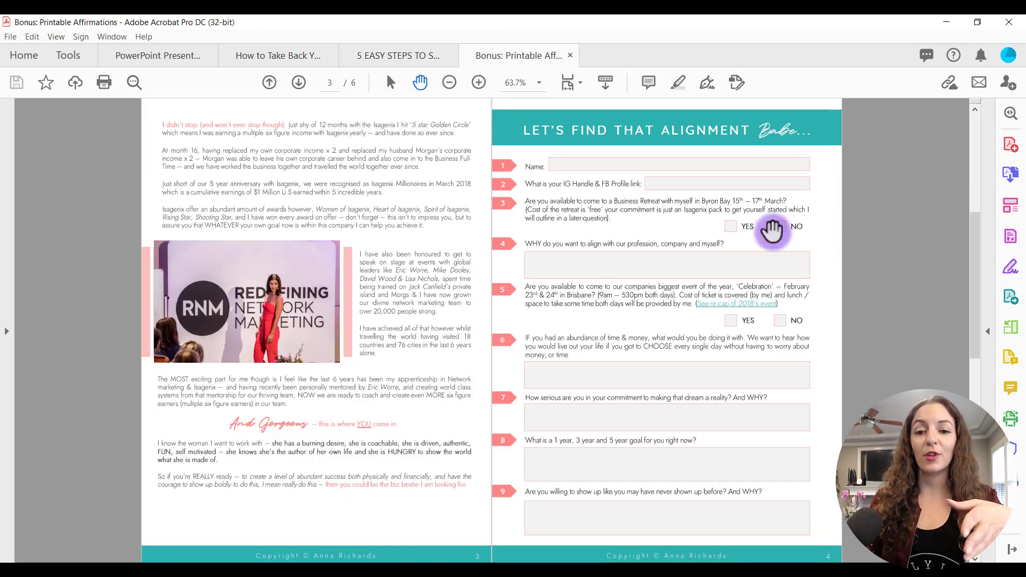
{"action": "scroll", "coordinate": [735, 289], "scroll_direction": "down", "scroll_amount": 3}
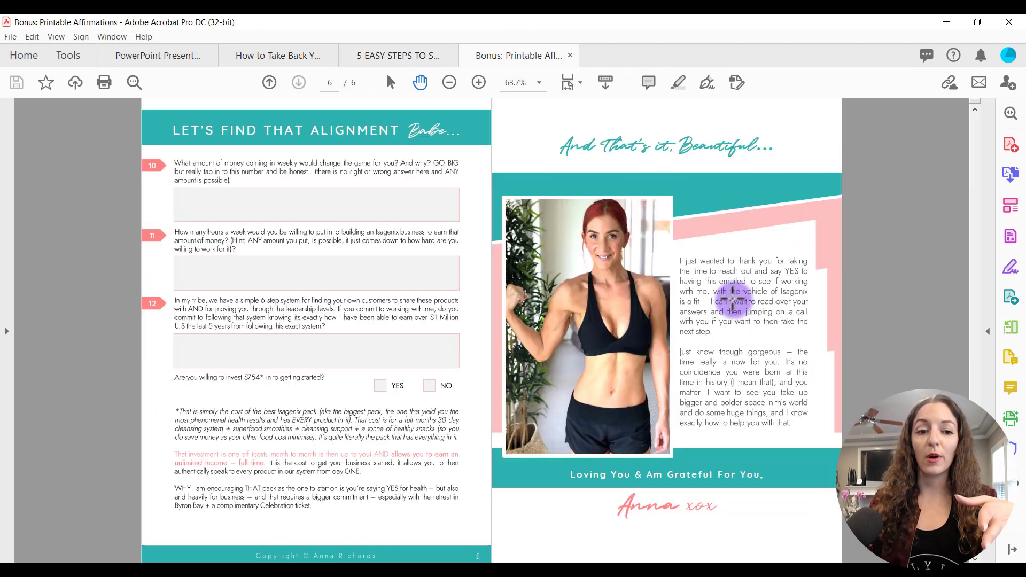
{"action": "scroll", "coordinate": [716, 295], "scroll_direction": "up", "scroll_amount": 6}
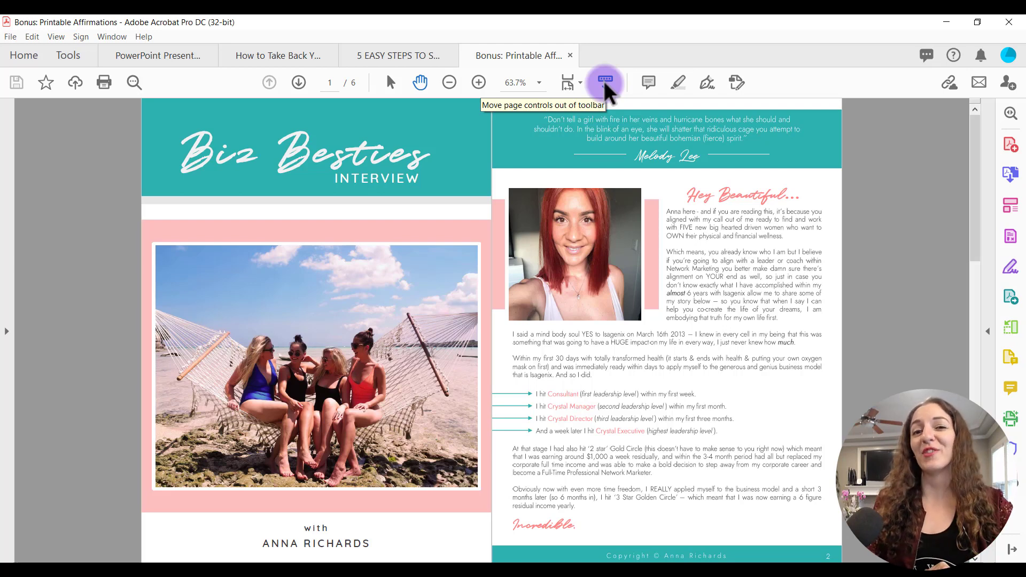
Return to the 11-page YouTube video ideas guide, showing its cover page
{"action": "key", "text": "ctrl+Tab"}
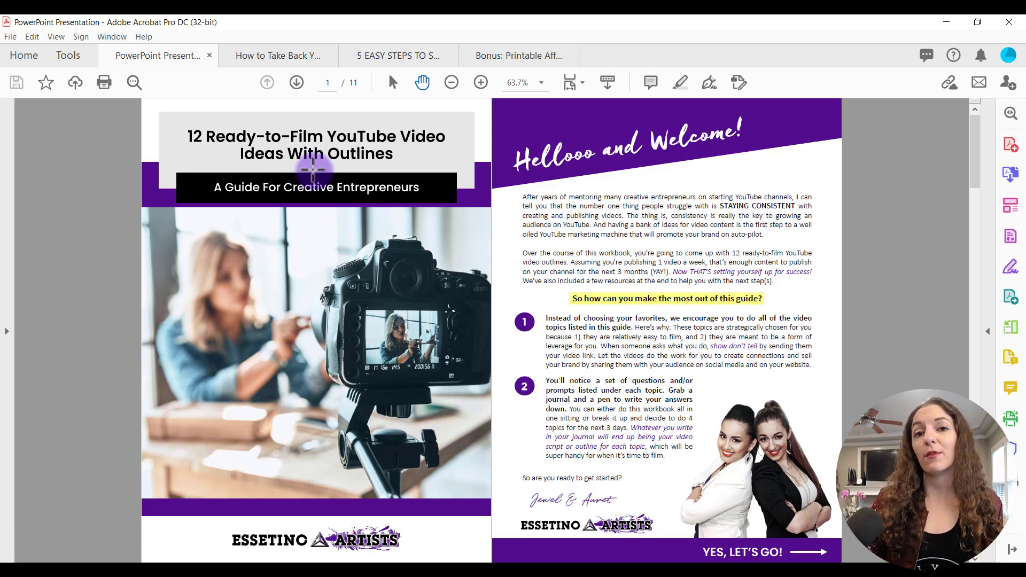
Show the 4-page '5 Easy Steps to Start a Keto Diet' guide at its cover
{"action": "key", "text": "ctrl+Tab"}
{"action": "key", "text": "ctrl+Tab"}
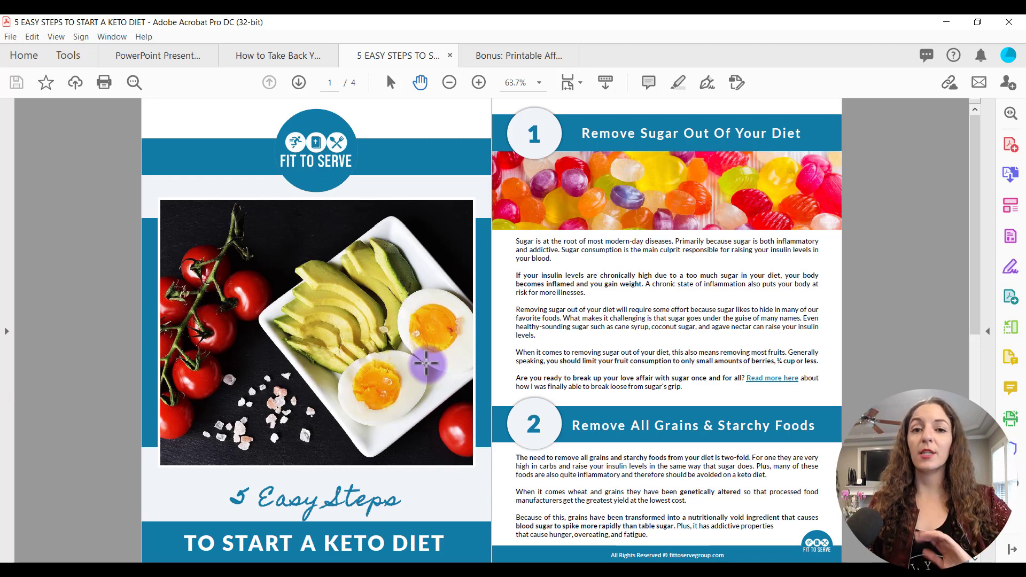
Search Google in Chrome for 'website design' and scroll through the results
{"action": "mouse_move", "coordinate": [360, 565]}
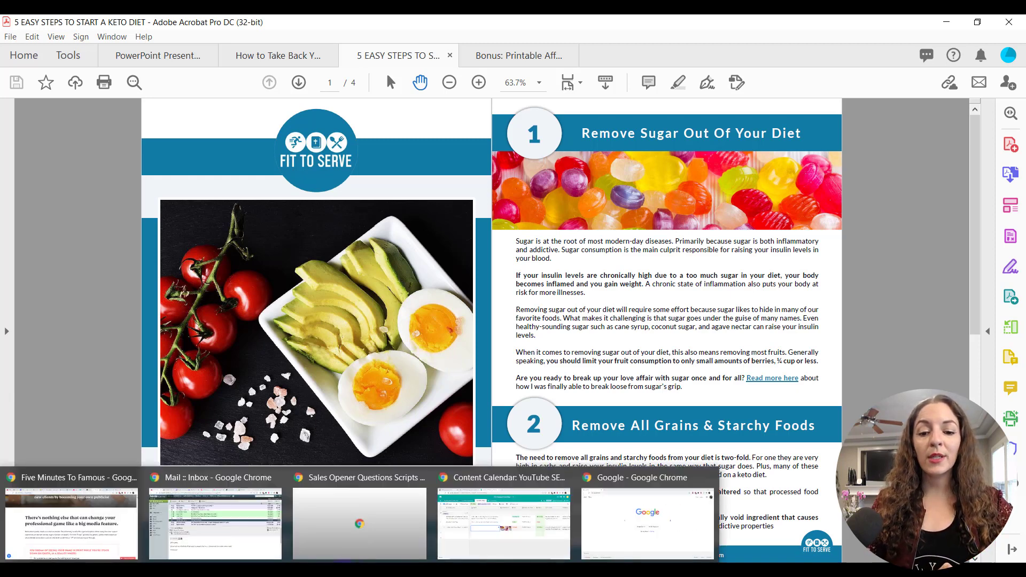
{"action": "left_click", "coordinate": [667, 525]}
{"action": "left_click", "coordinate": [400, 257]}
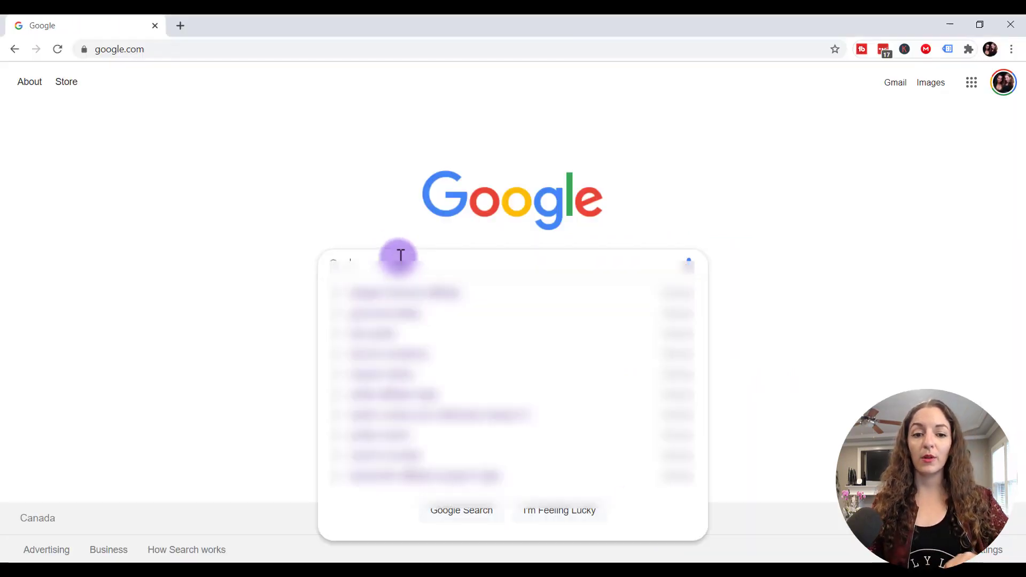
{"action": "type", "text": "website design"}
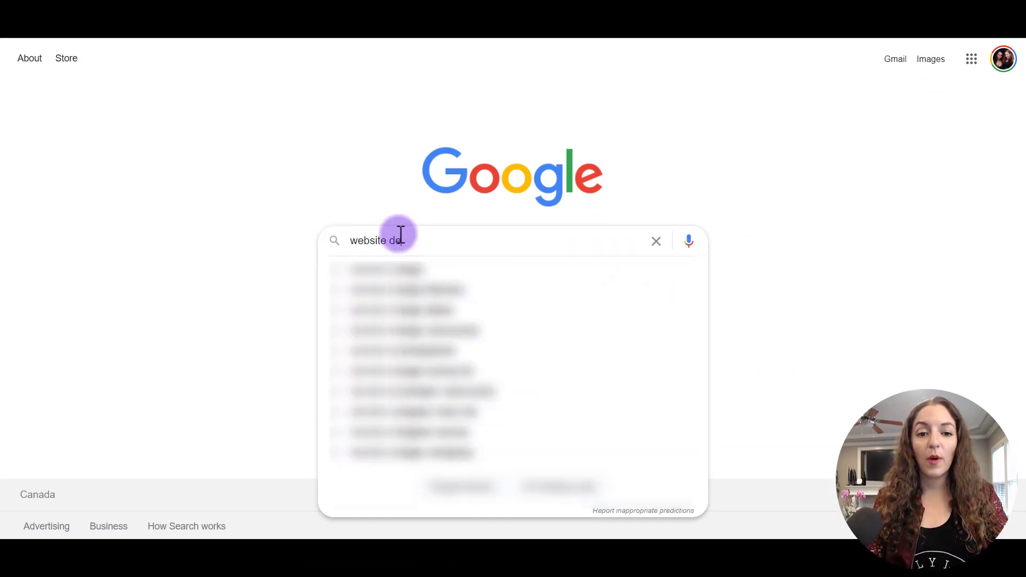
{"action": "key", "text": "Return"}
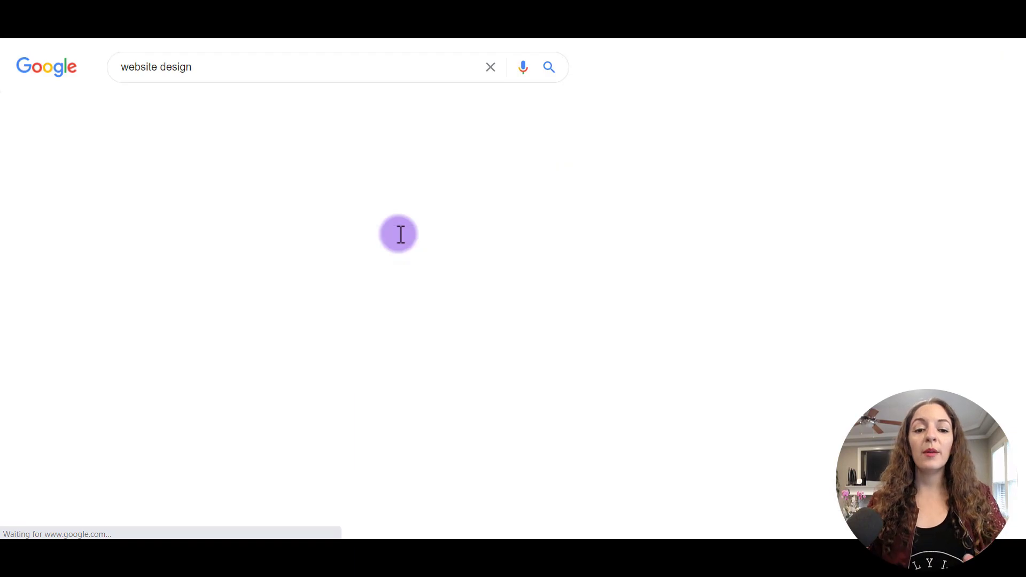
{"action": "scroll", "coordinate": [332, 198], "scroll_direction": "down", "scroll_amount": 5}
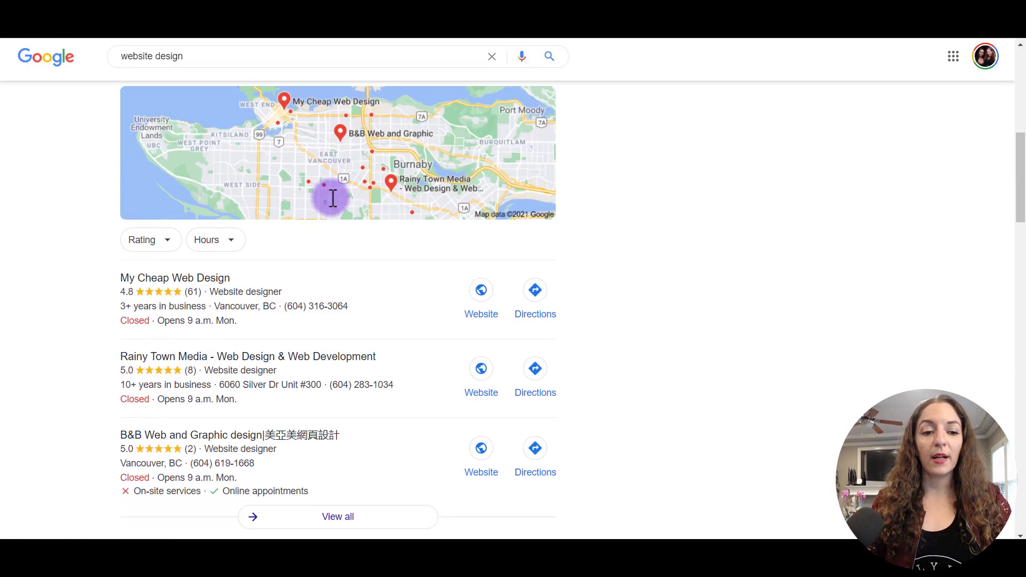
{"action": "scroll", "coordinate": [332, 198], "scroll_direction": "down", "scroll_amount": 6}
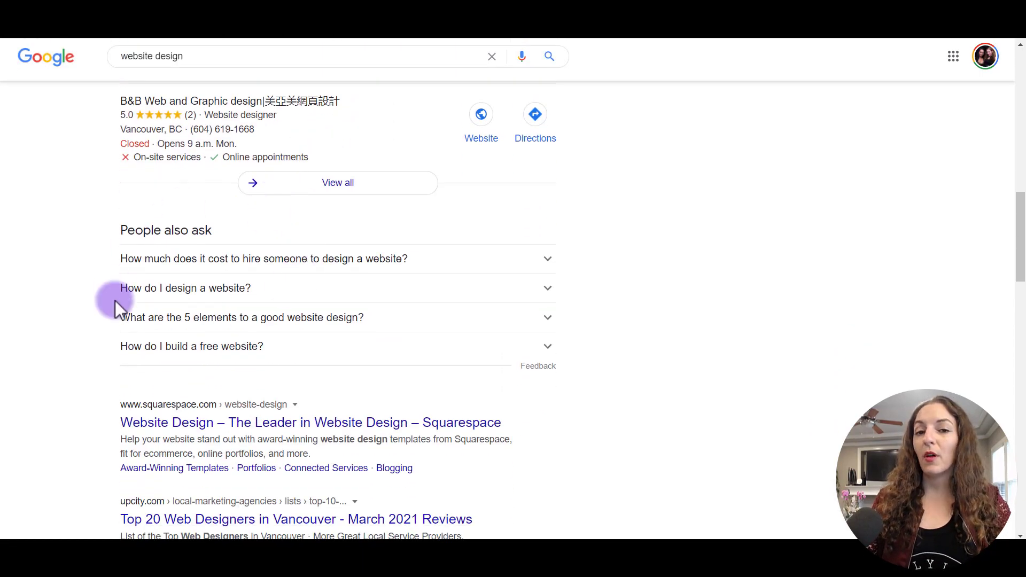
{"action": "scroll", "coordinate": [238, 254], "scroll_direction": "down", "scroll_amount": 3}
{"action": "scroll", "coordinate": [239, 256], "scroll_direction": "up", "scroll_amount": 2}
{"action": "scroll", "coordinate": [238, 255], "scroll_direction": "up", "scroll_amount": 1}
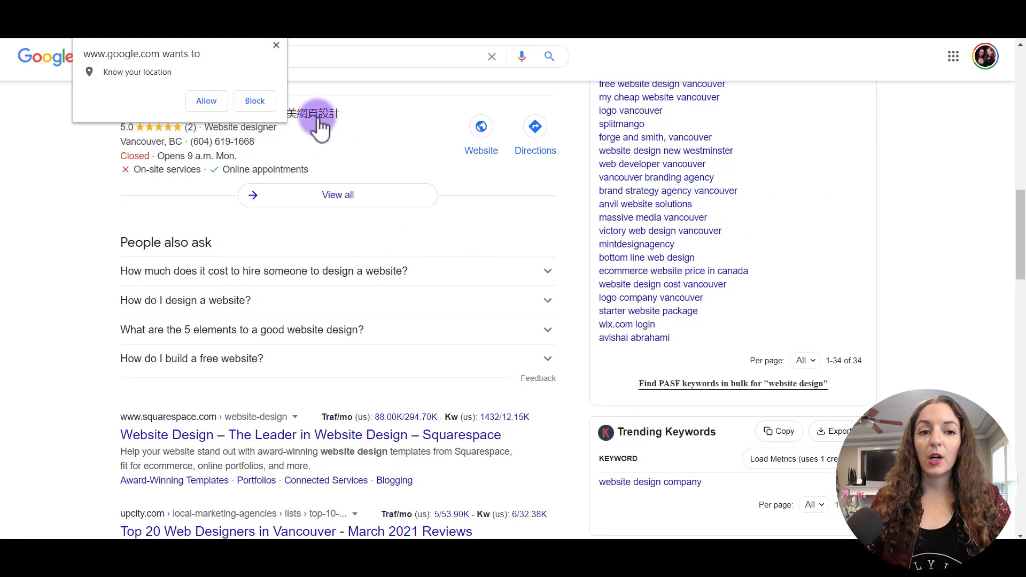
Dismiss Chrome's location permission request
{"action": "left_click", "coordinate": [277, 45]}
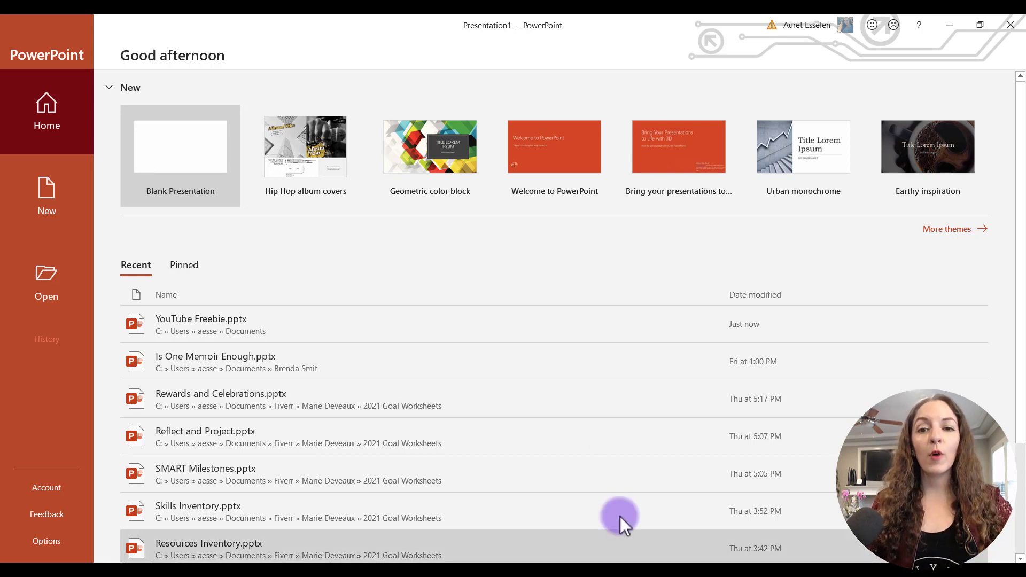
Create a blank presentation with portrait Letter Paper (8.5x11 in) slides, maximizing content
{"action": "left_click", "coordinate": [158, 147]}
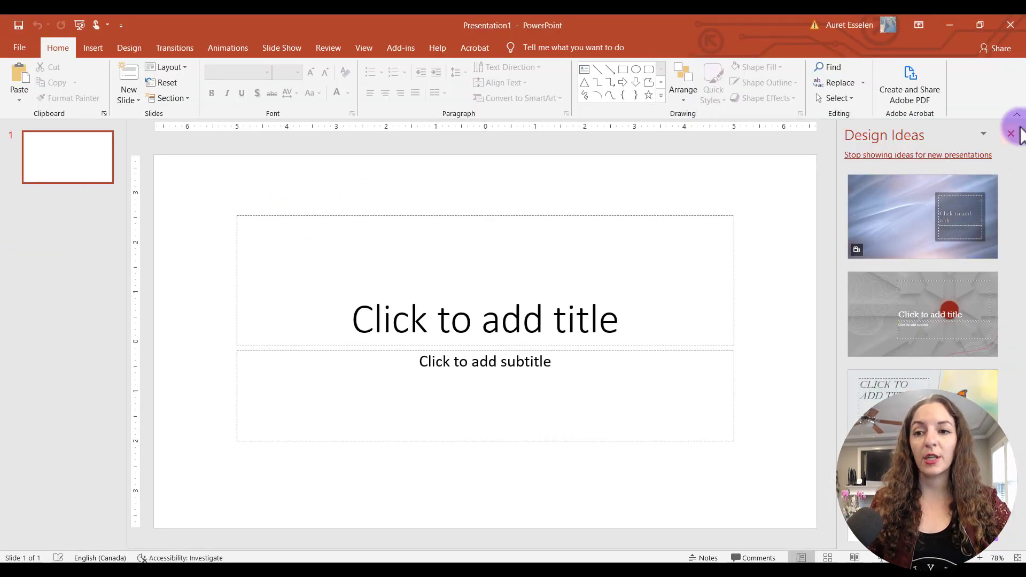
{"action": "left_click", "coordinate": [1010, 134]}
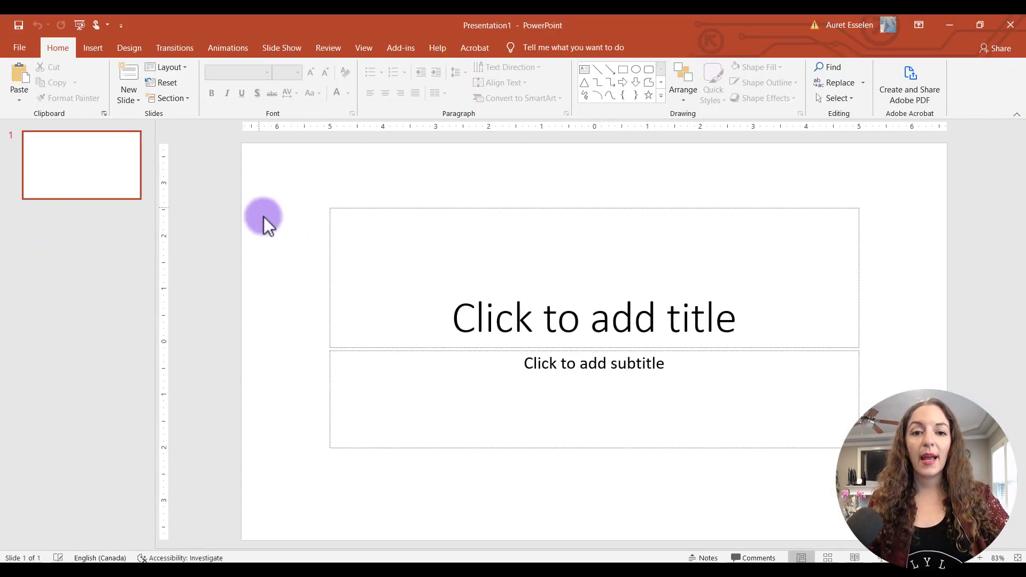
{"action": "left_click", "coordinate": [126, 47]}
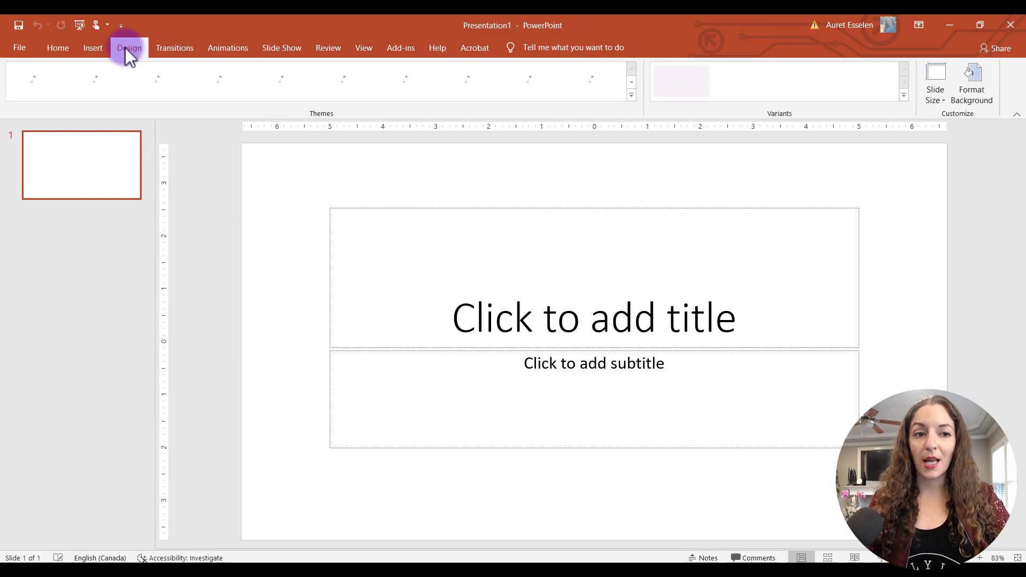
{"action": "left_click", "coordinate": [940, 98]}
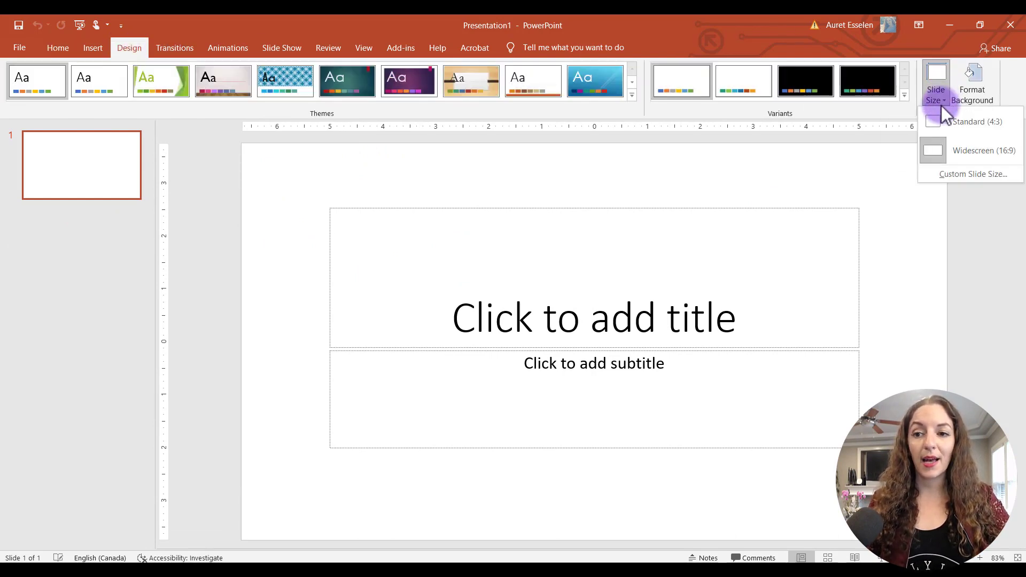
{"action": "left_click", "coordinate": [958, 178]}
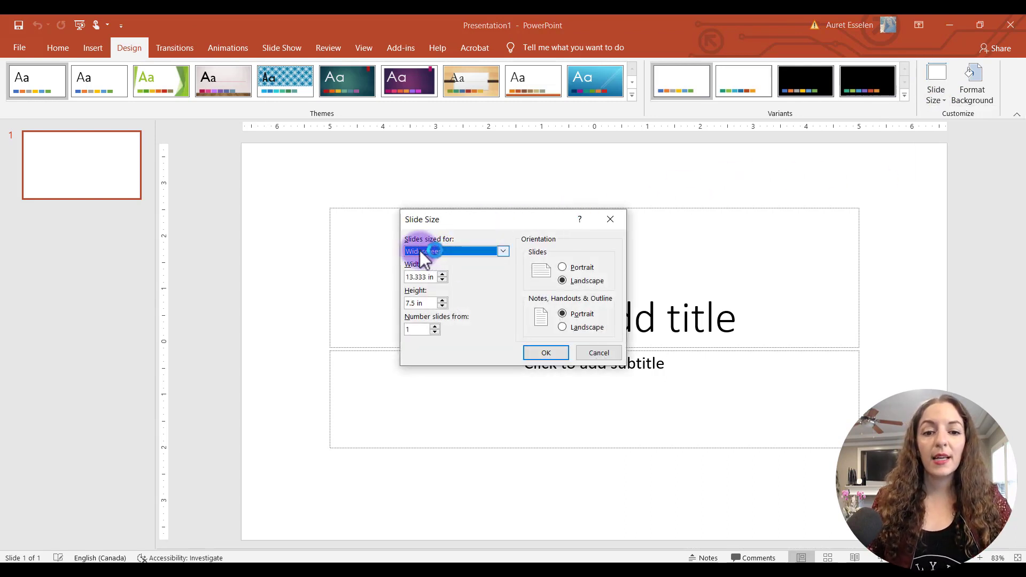
{"action": "left_click", "coordinate": [472, 259]}
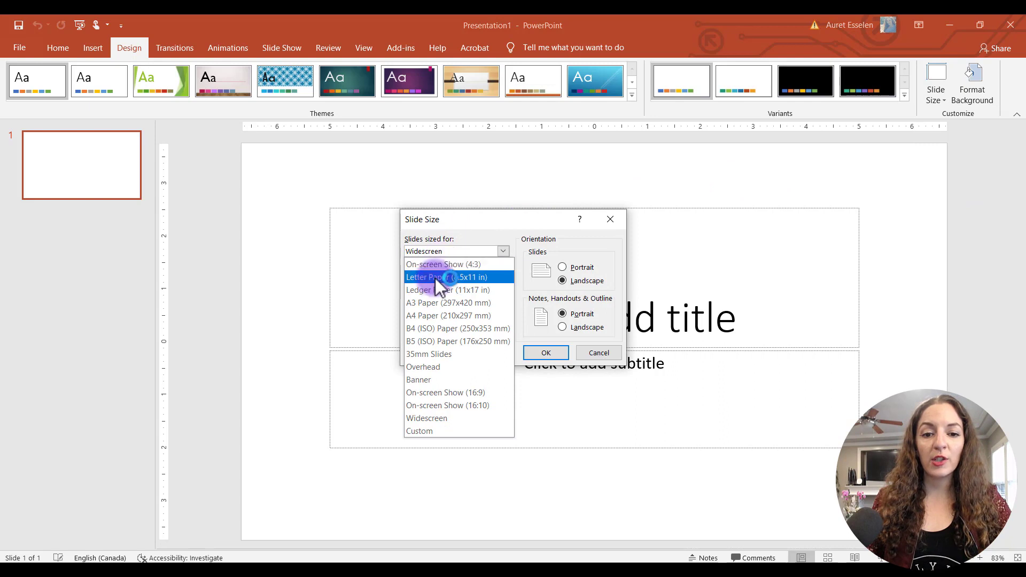
{"action": "left_click", "coordinate": [439, 278]}
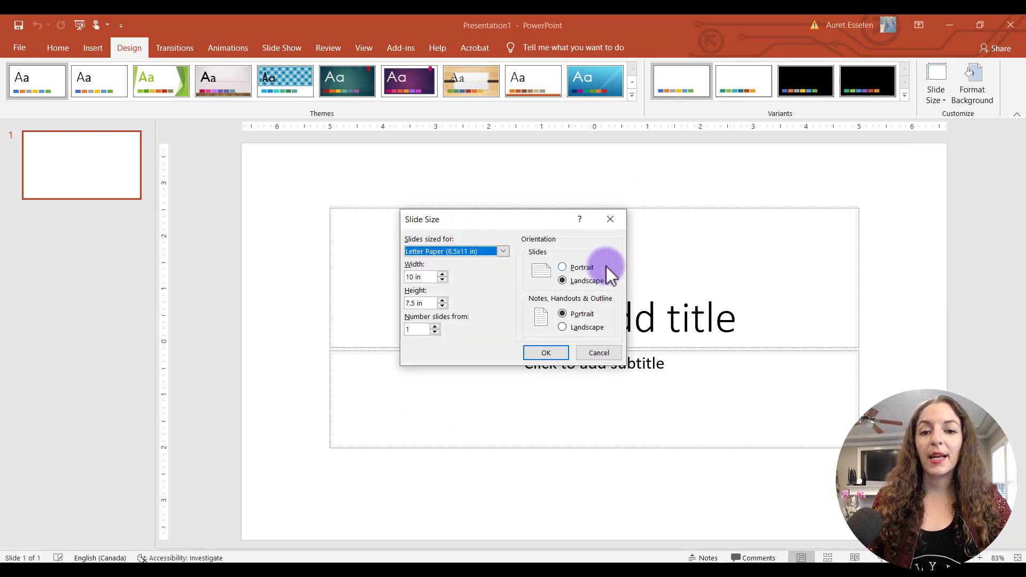
{"action": "left_click", "coordinate": [582, 267]}
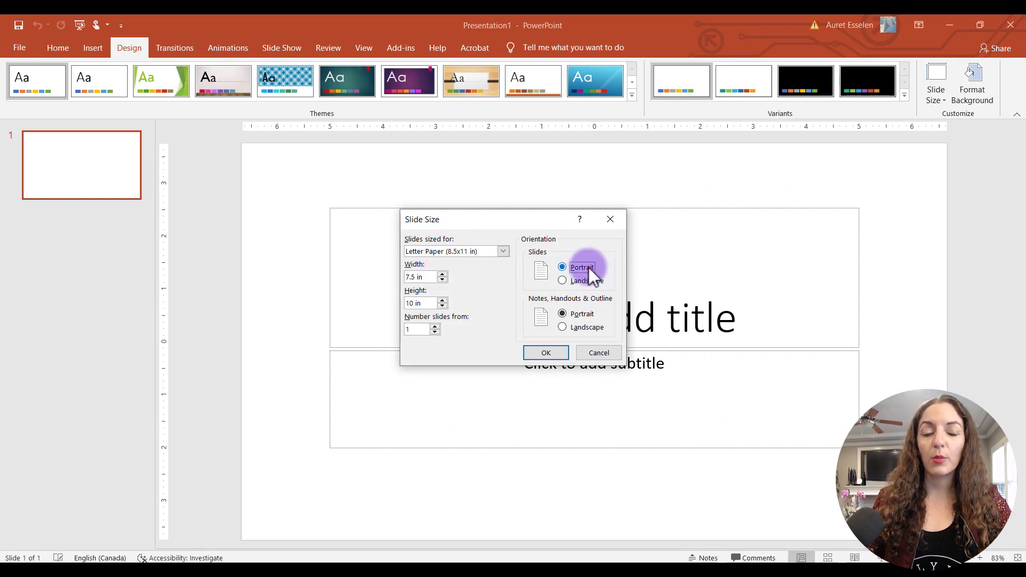
{"action": "left_click", "coordinate": [545, 353]}
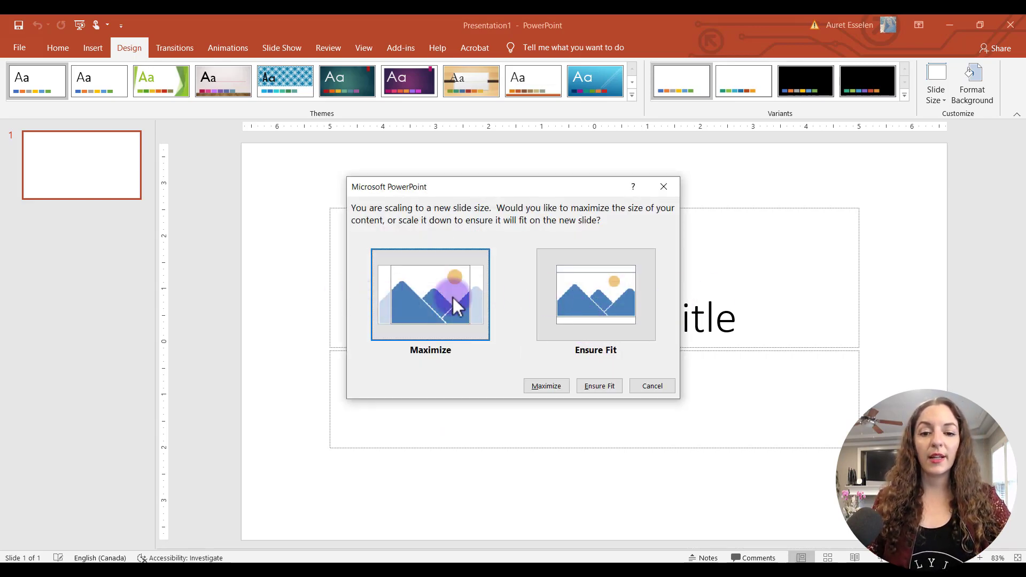
{"action": "left_click", "coordinate": [555, 385]}
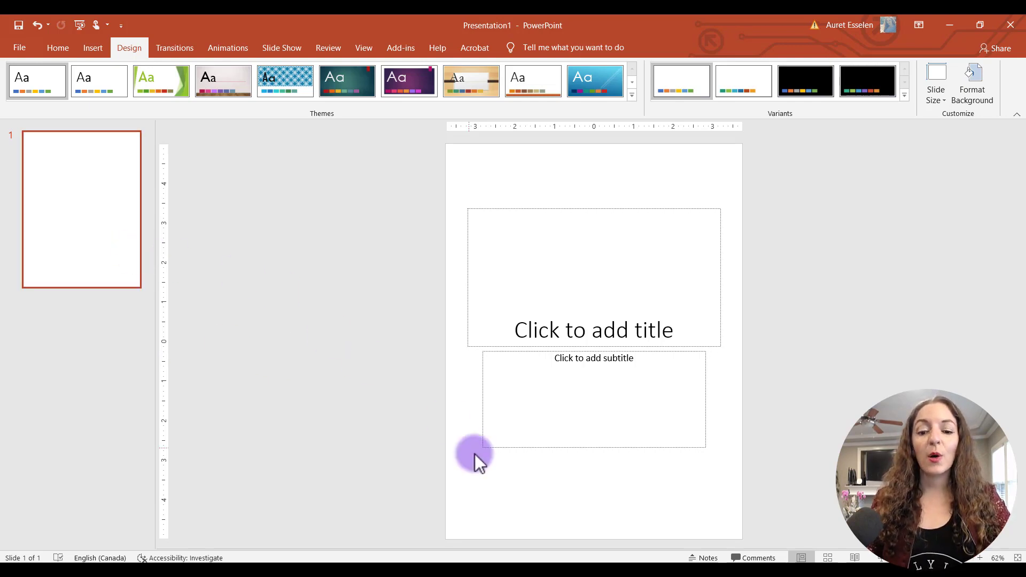
Switch to YouTube Freebie.pptx and inspect its cover photo and title text boxes
{"action": "mouse_move", "coordinate": [551, 560]}
{"action": "left_click", "coordinate": [497, 536]}
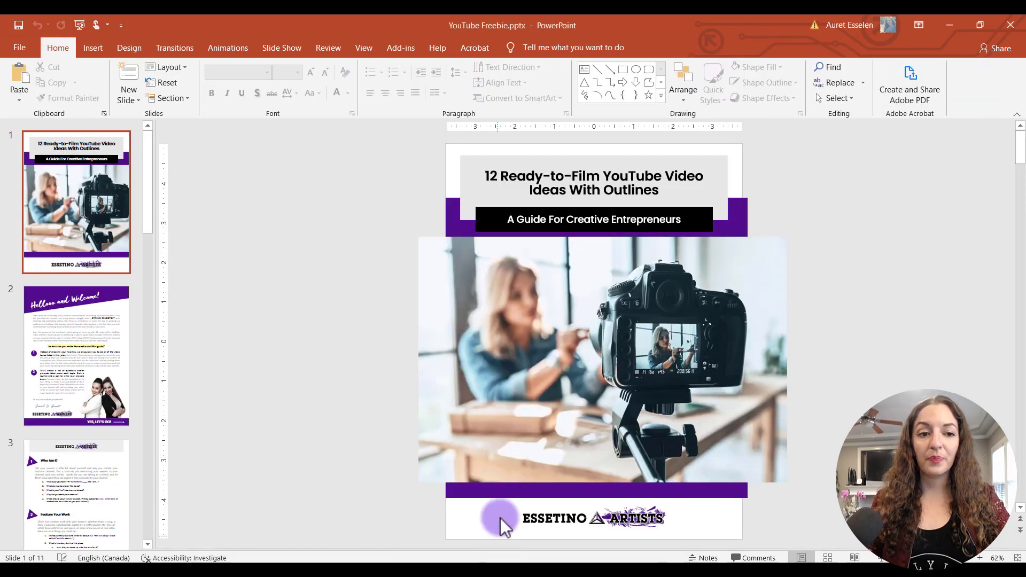
{"action": "scroll", "coordinate": [123, 367], "scroll_direction": "down", "scroll_amount": 5}
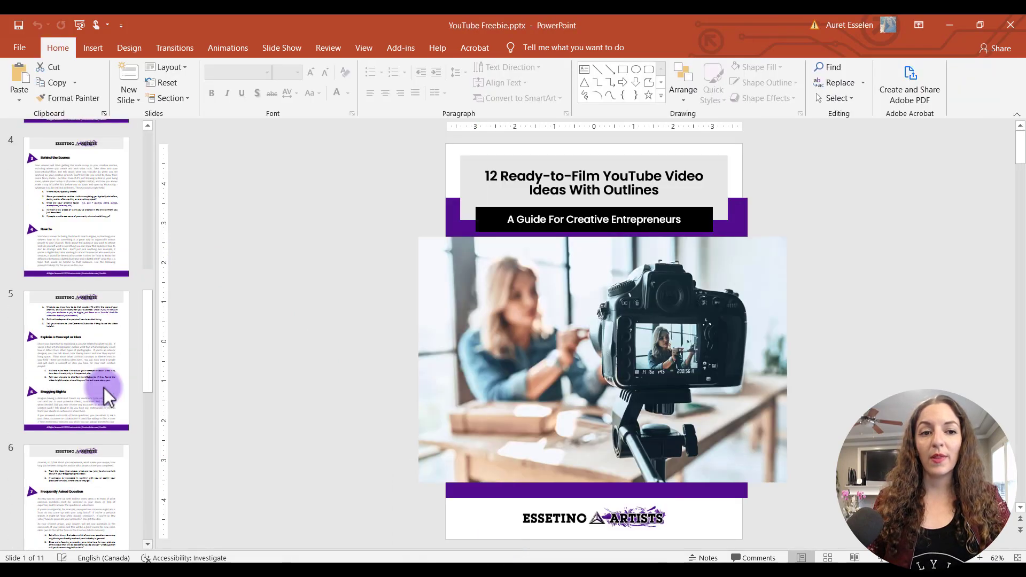
{"action": "scroll", "coordinate": [104, 387], "scroll_direction": "up", "scroll_amount": 5}
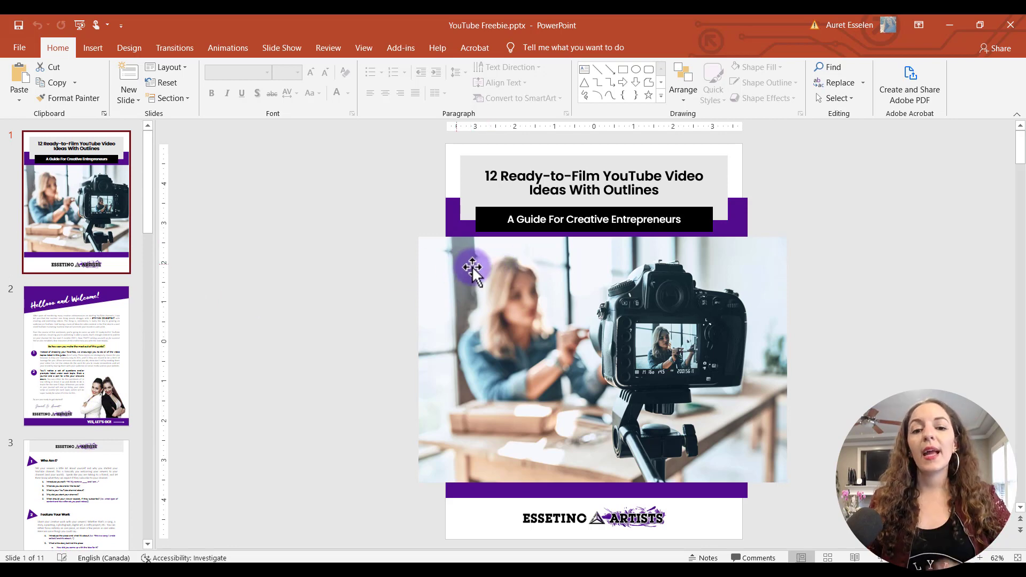
{"action": "left_click", "coordinate": [507, 351]}
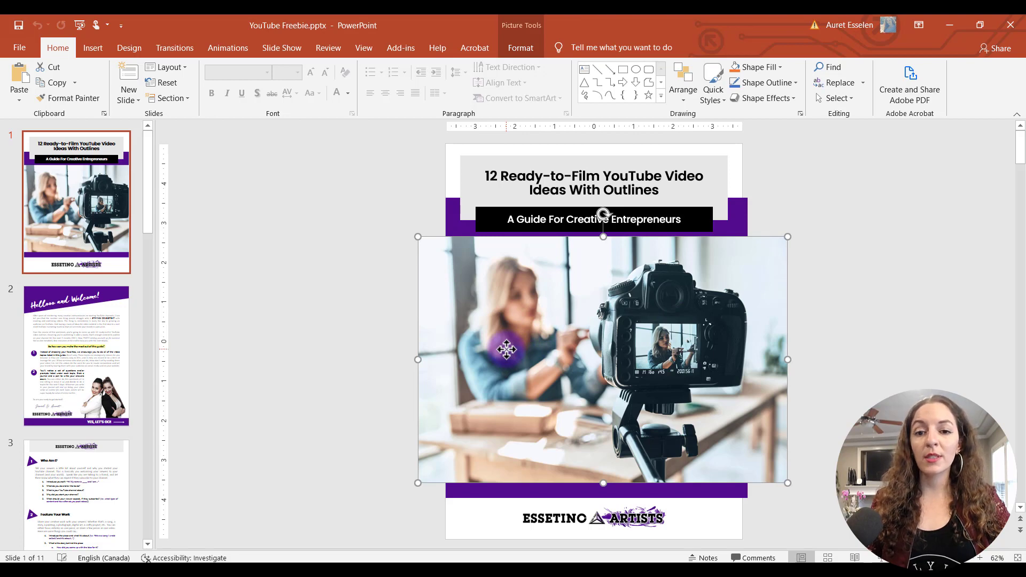
{"action": "left_click", "coordinate": [503, 171]}
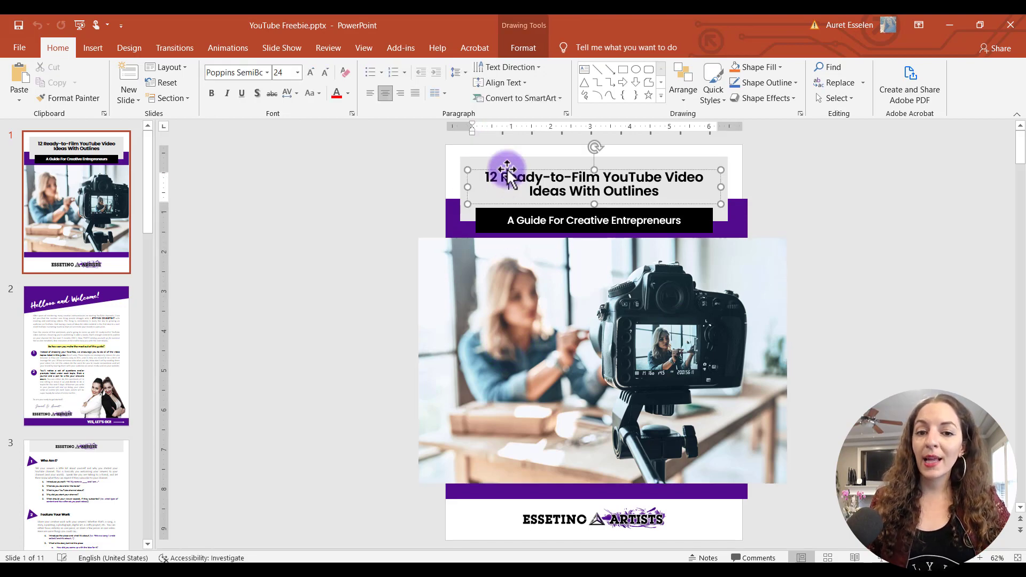
{"action": "left_click", "coordinate": [506, 162]}
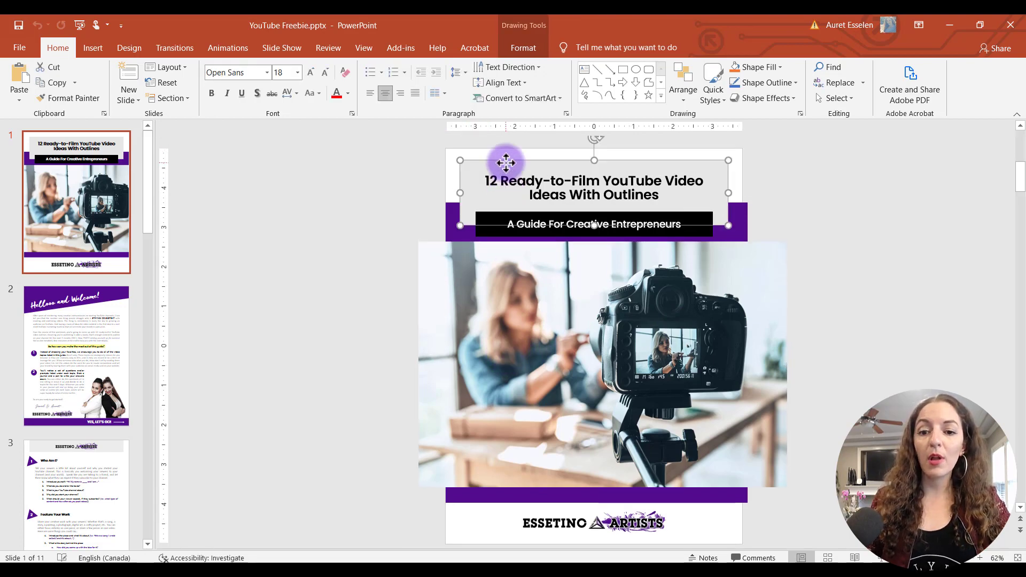
{"action": "mouse_move", "coordinate": [584, 523]}
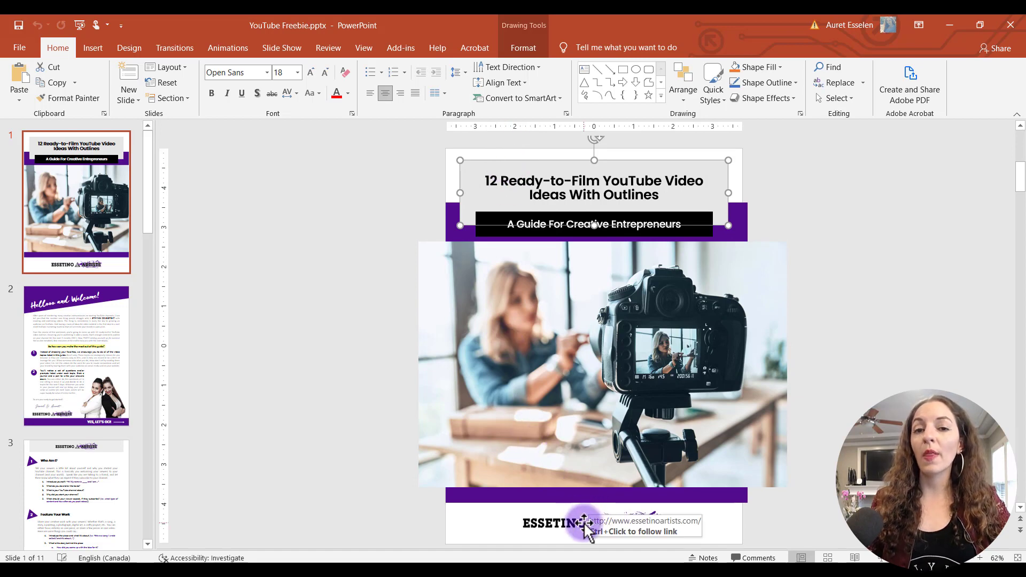
{"action": "left_click", "coordinate": [406, 491]}
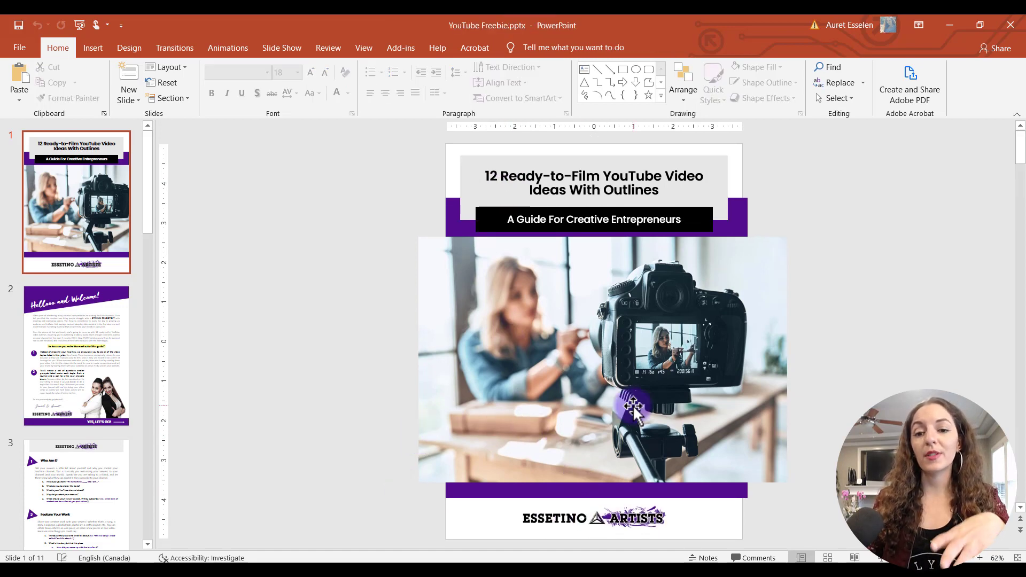
Switch to Chrome and go to pixabay.com via the address bar
{"action": "mouse_move", "coordinate": [544, 570]}
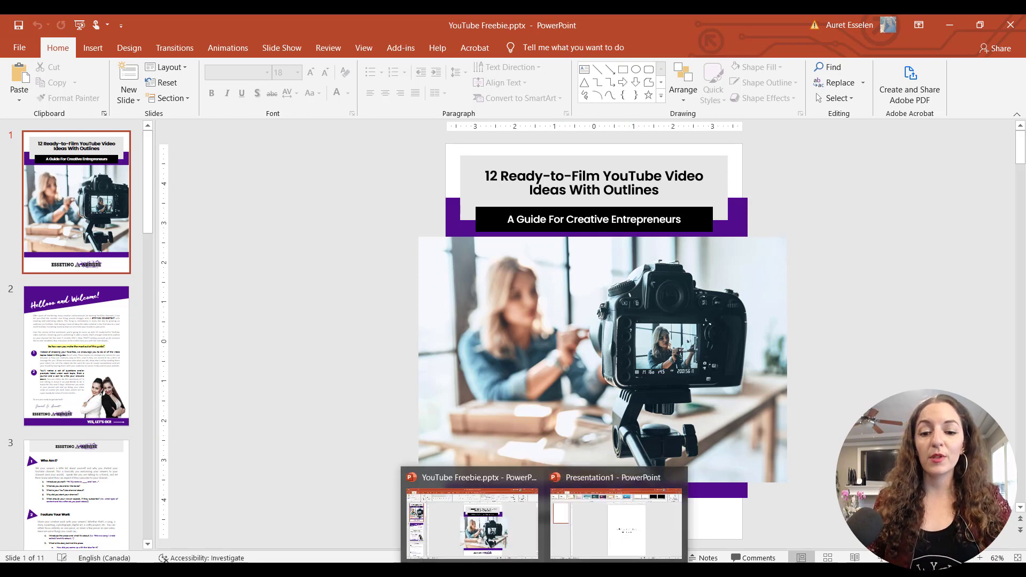
{"action": "left_click", "coordinate": [600, 550]}
{"action": "mouse_move", "coordinate": [359, 571]}
{"action": "left_click", "coordinate": [618, 542]}
{"action": "left_click", "coordinate": [354, 51]}
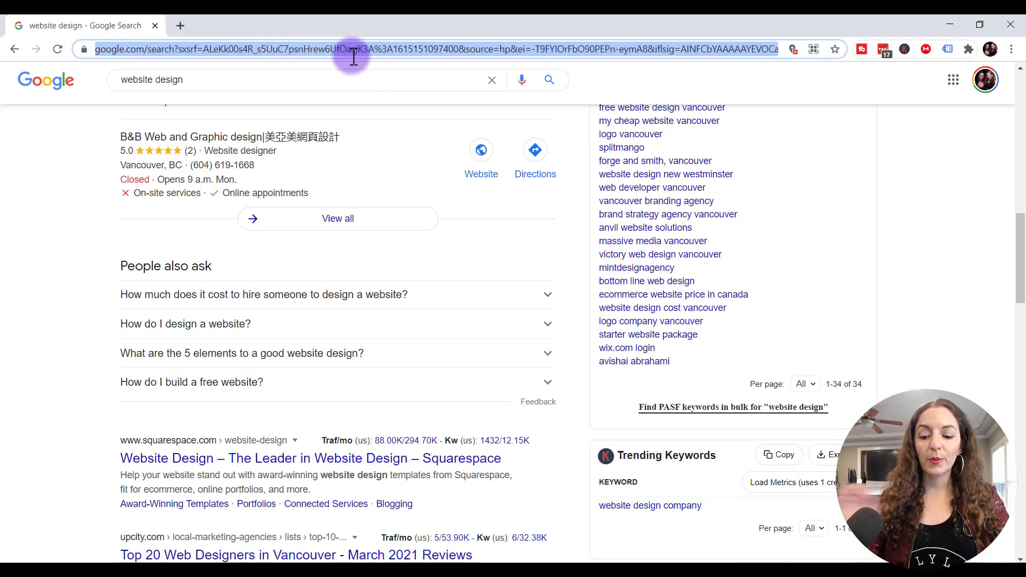
{"action": "type", "text": "pixa"}
{"action": "key", "text": "Return"}
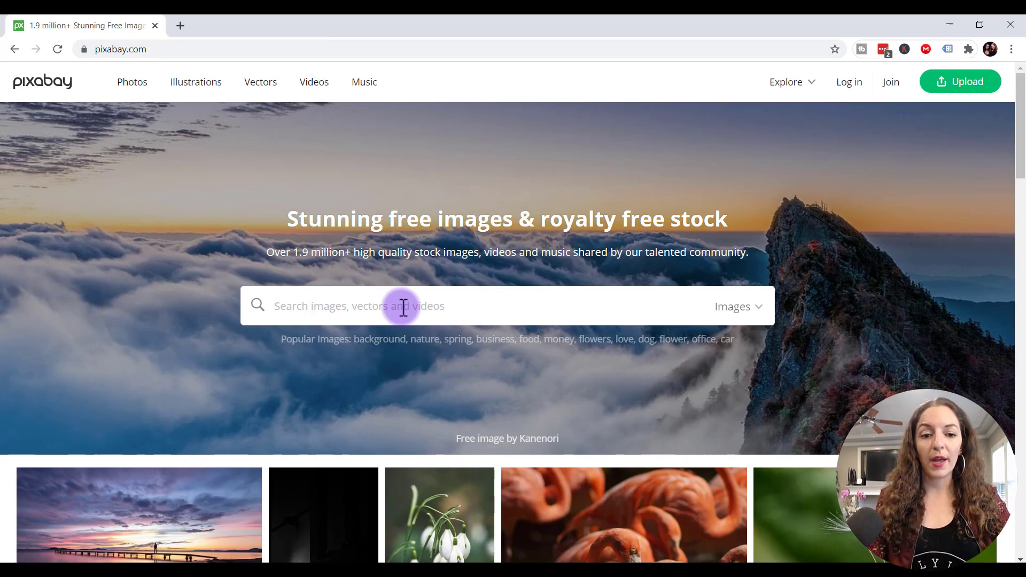
Search Pixabay for 'website design' and scroll through the image results
{"action": "type", "text": "website design"}
{"action": "key", "text": "Return"}
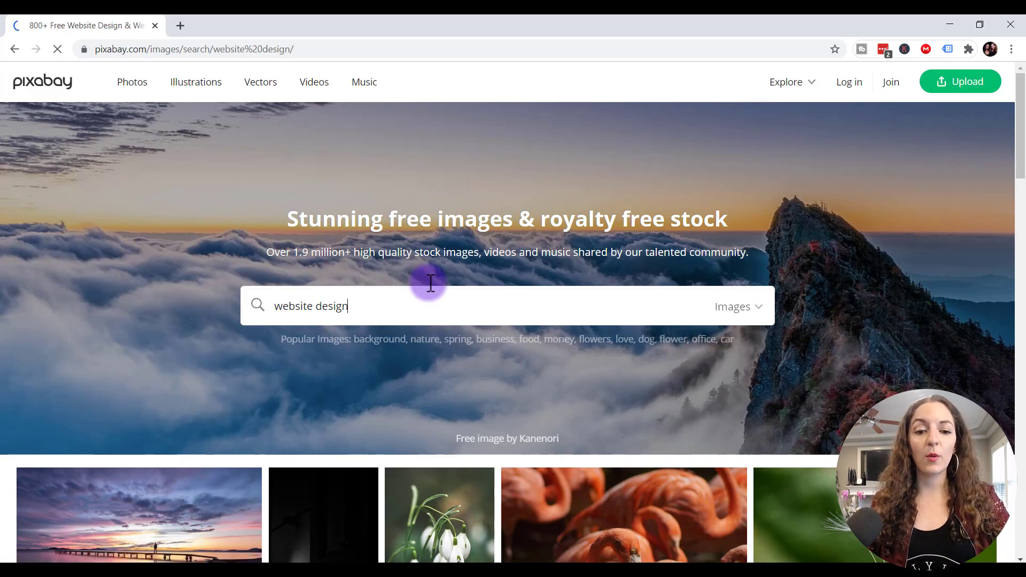
{"action": "scroll", "coordinate": [468, 288], "scroll_direction": "down", "scroll_amount": 15}
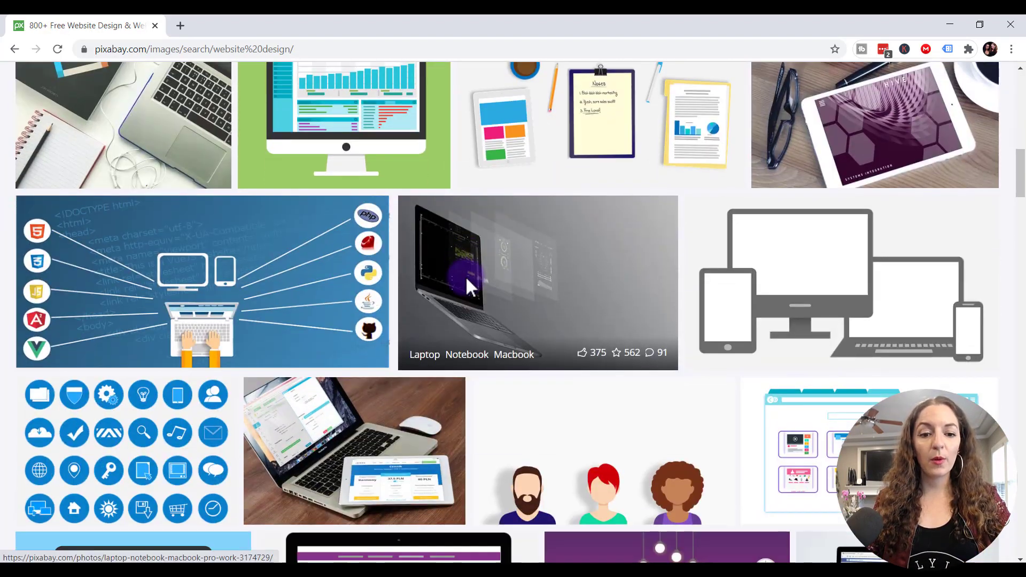
{"action": "scroll", "coordinate": [467, 282], "scroll_direction": "down", "scroll_amount": 6}
{"action": "scroll", "coordinate": [468, 286], "scroll_direction": "down", "scroll_amount": 4}
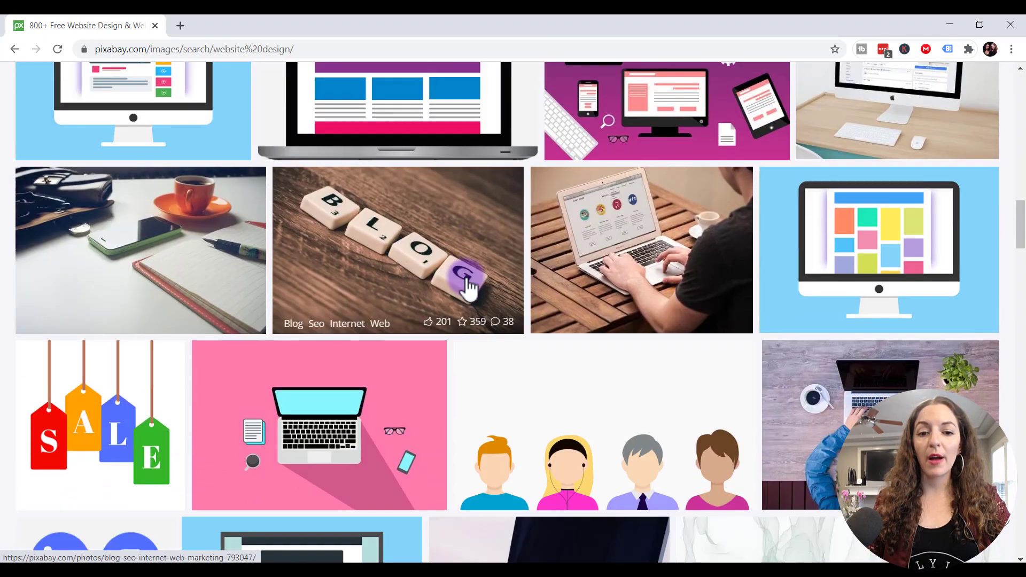
{"action": "scroll", "coordinate": [468, 286], "scroll_direction": "down", "scroll_amount": 5}
{"action": "scroll", "coordinate": [468, 286], "scroll_direction": "down", "scroll_amount": 12}
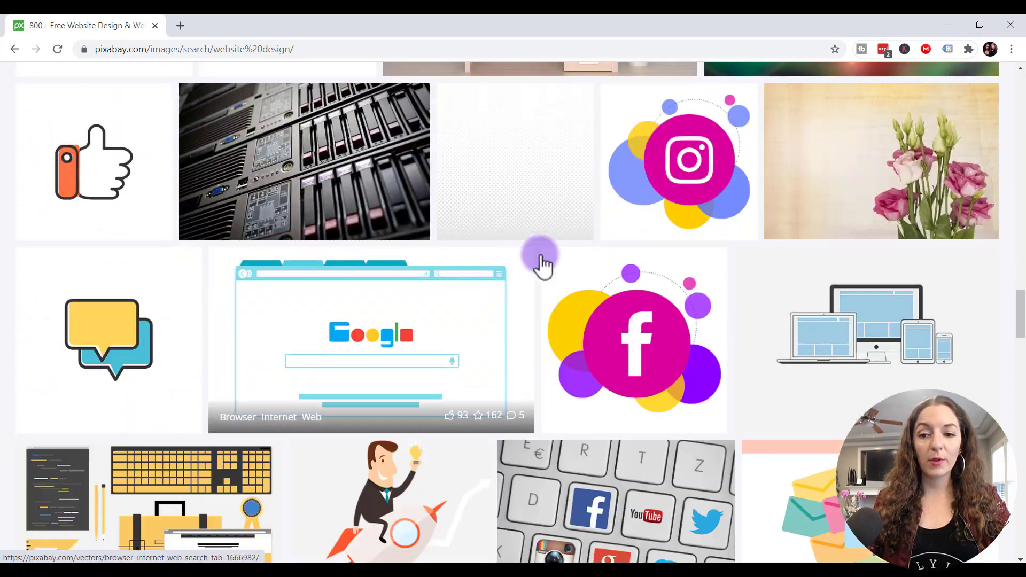
{"action": "left_click_drag", "start_coordinate": [1019, 315], "coordinate": [1021, 109]}
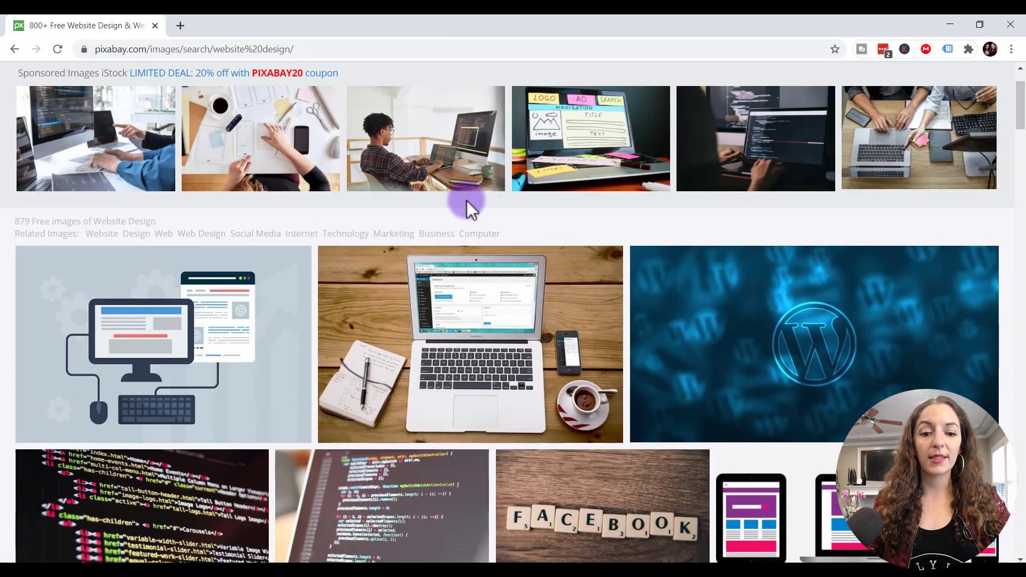
Download the Laptop Wordpress photo as laptop-593673_1920.jpg and drag it onto the slide
{"action": "left_click", "coordinate": [527, 334]}
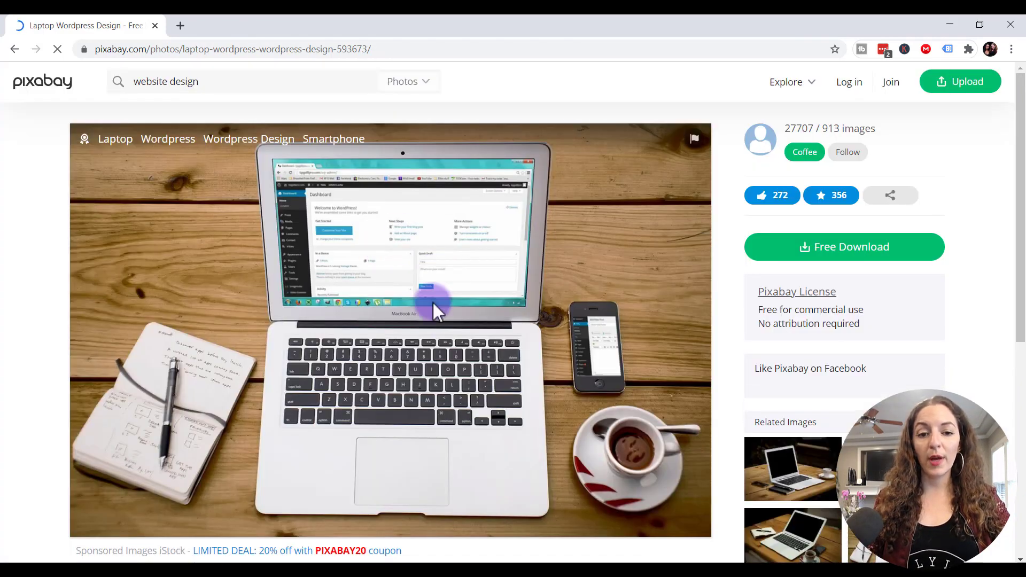
{"action": "left_click", "coordinate": [838, 256]}
{"action": "left_click", "coordinate": [802, 371]}
{"action": "left_click", "coordinate": [425, 328]}
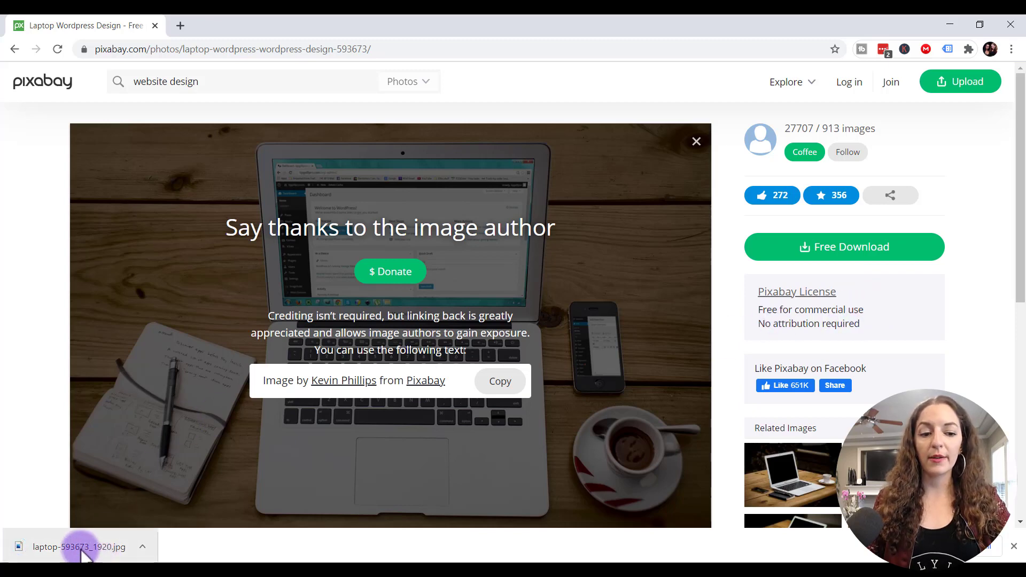
{"action": "left_click_drag", "start_coordinate": [83, 553], "coordinate": [531, 337]}
Insert the laptop photo from the Downloads folder onto the slide
{"action": "left_click", "coordinate": [249, 192]}
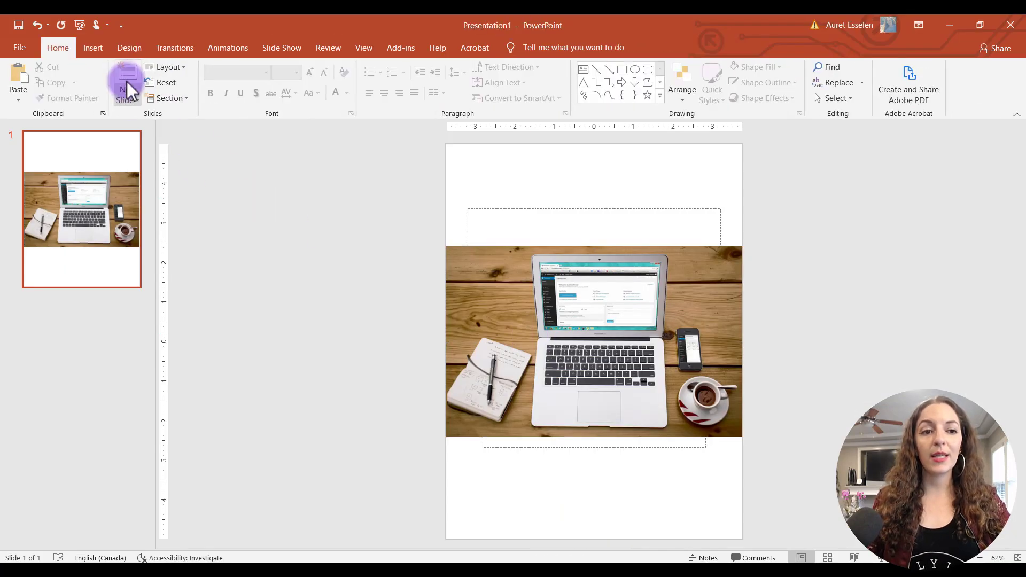
{"action": "left_click", "coordinate": [95, 48]}
{"action": "left_click", "coordinate": [99, 80]}
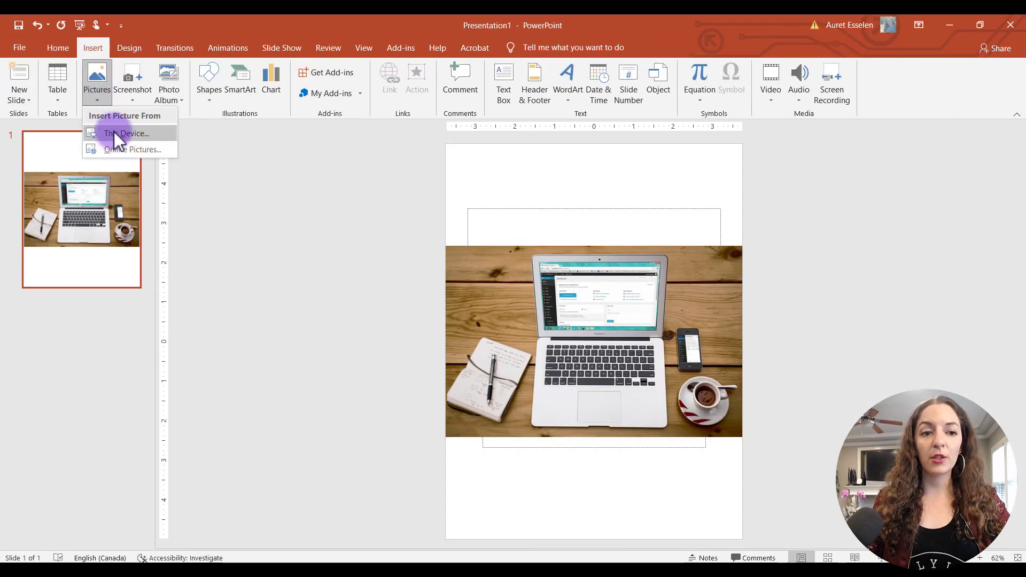
{"action": "left_click", "coordinate": [114, 131]}
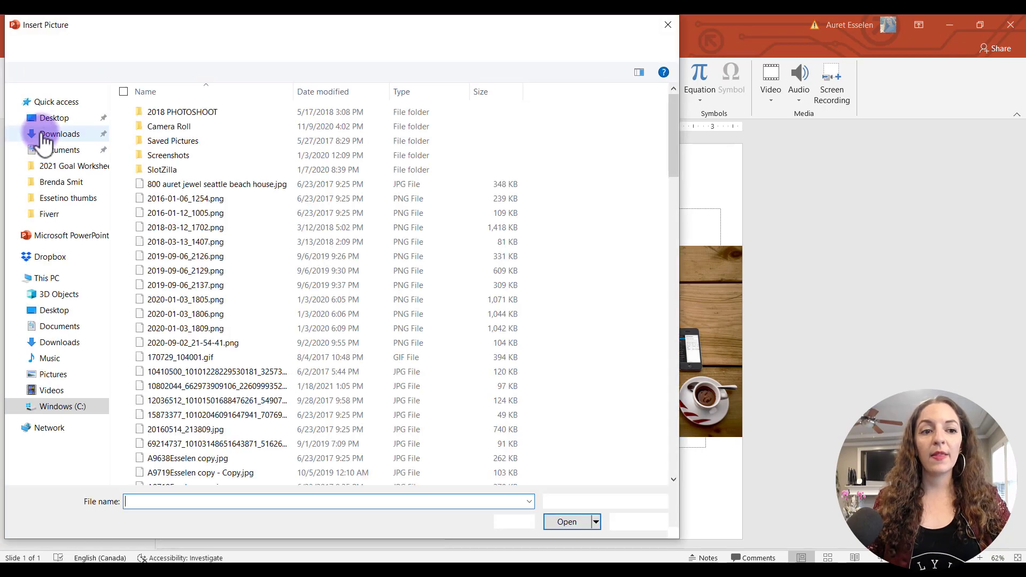
{"action": "left_click", "coordinate": [47, 133]}
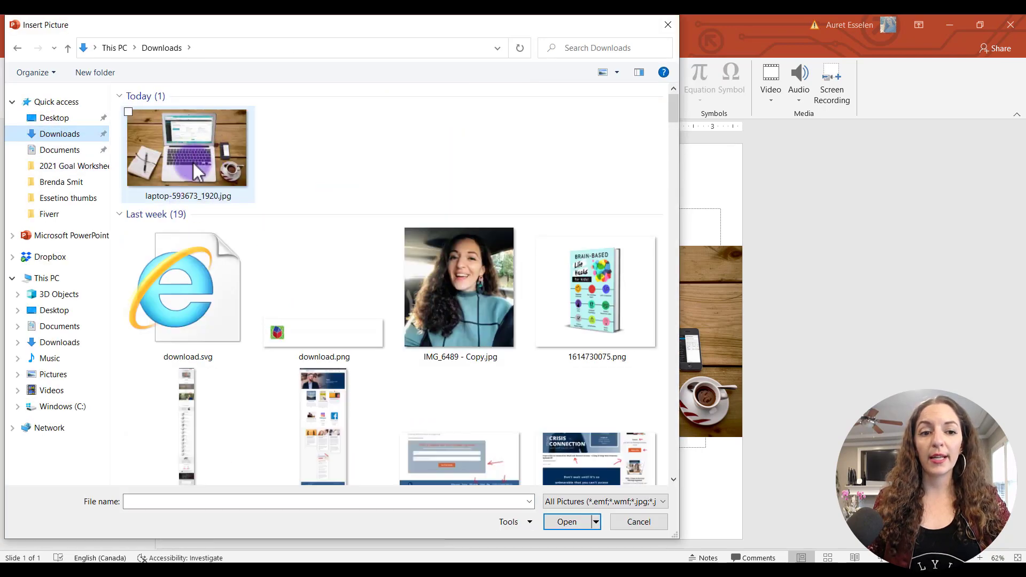
{"action": "left_click", "coordinate": [204, 131]}
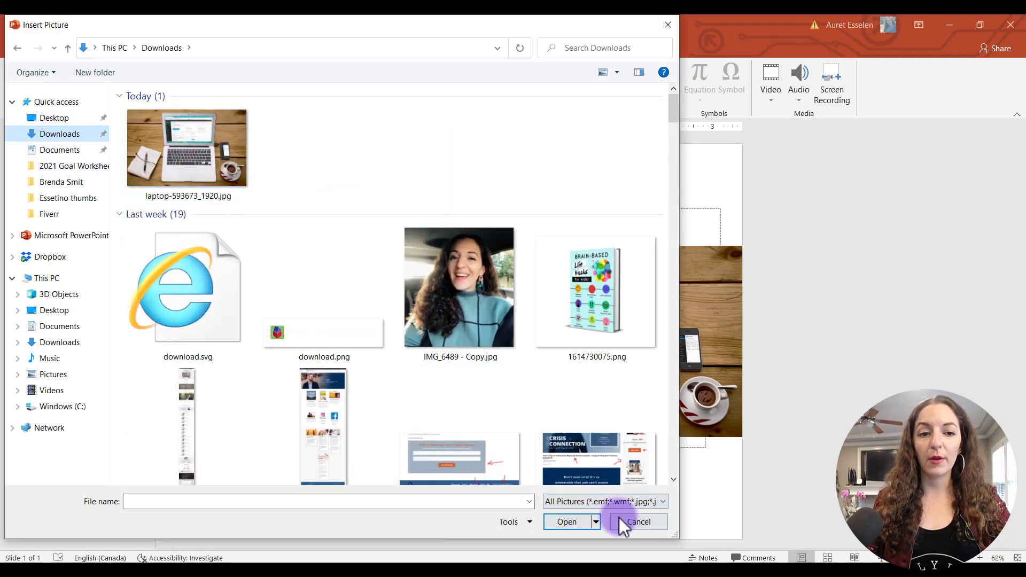
{"action": "left_click", "coordinate": [598, 521]}
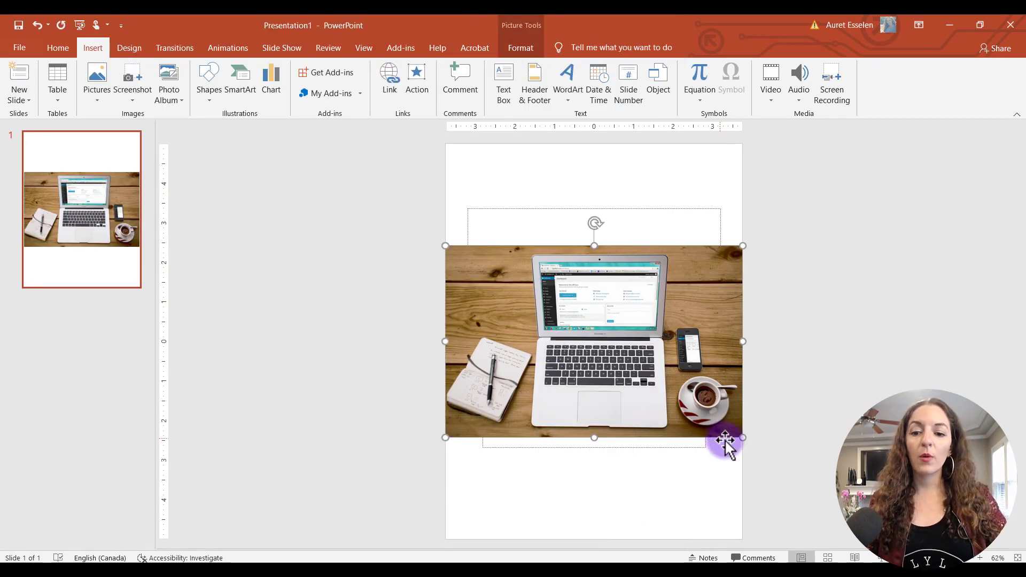
Resize the laptop photo and move it flush with the slide's left edge
{"action": "left_click_drag", "start_coordinate": [743, 437], "coordinate": [797, 472]}
{"action": "left_click_drag", "start_coordinate": [680, 360], "coordinate": [654, 354]}
{"action": "left_click", "coordinate": [815, 343]}
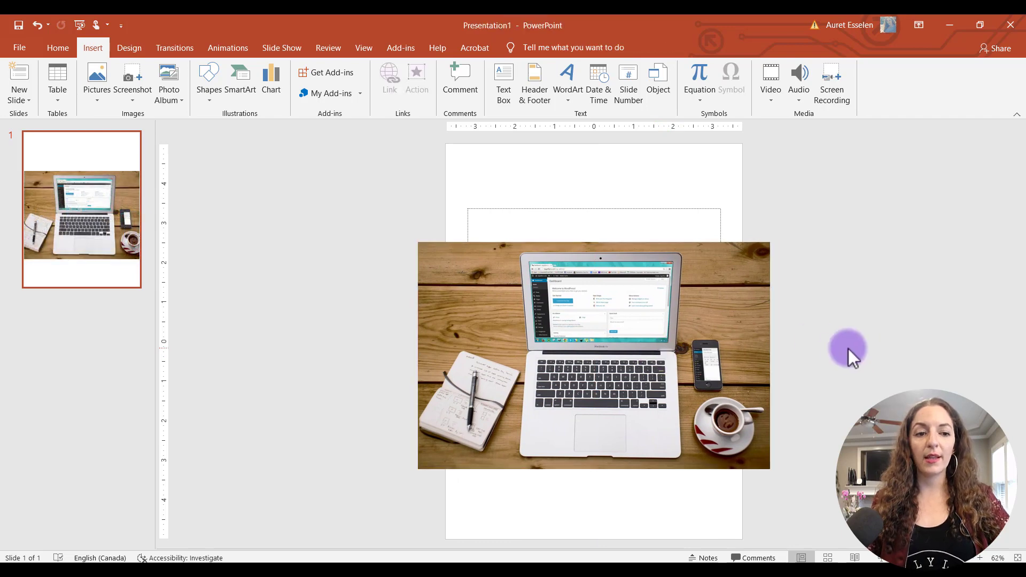
{"action": "left_click", "coordinate": [632, 436]}
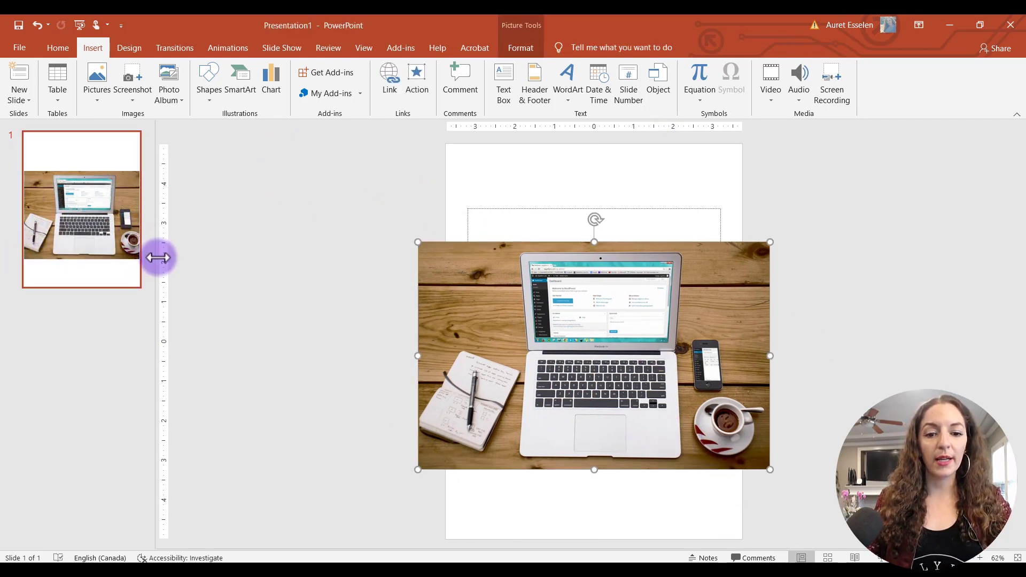
{"action": "left_click_drag", "start_coordinate": [419, 475], "coordinate": [451, 446]}
{"action": "left_click_drag", "start_coordinate": [591, 389], "coordinate": [583, 383]}
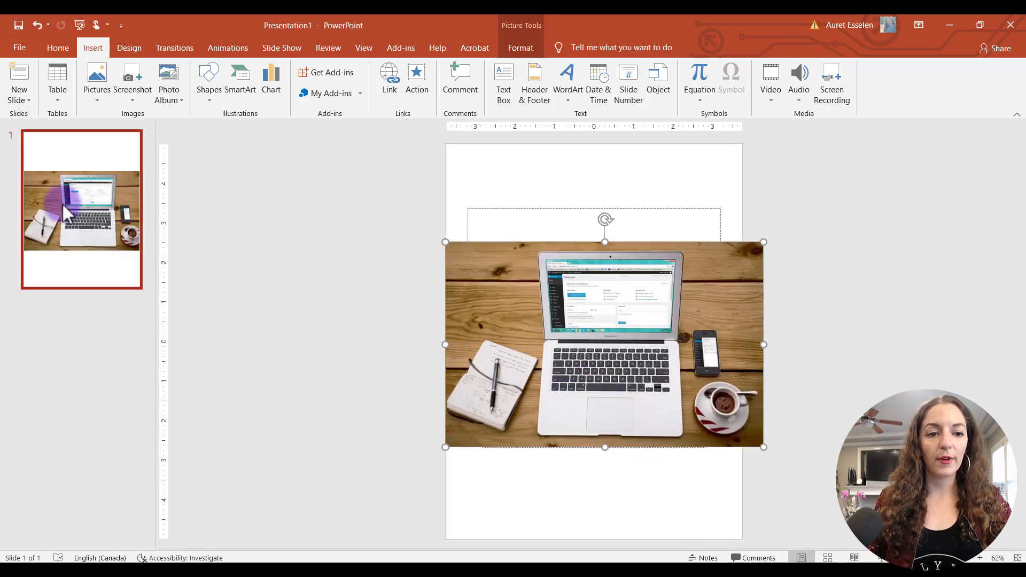
{"action": "left_click", "coordinate": [631, 328]}
{"action": "left_click", "coordinate": [363, 219]}
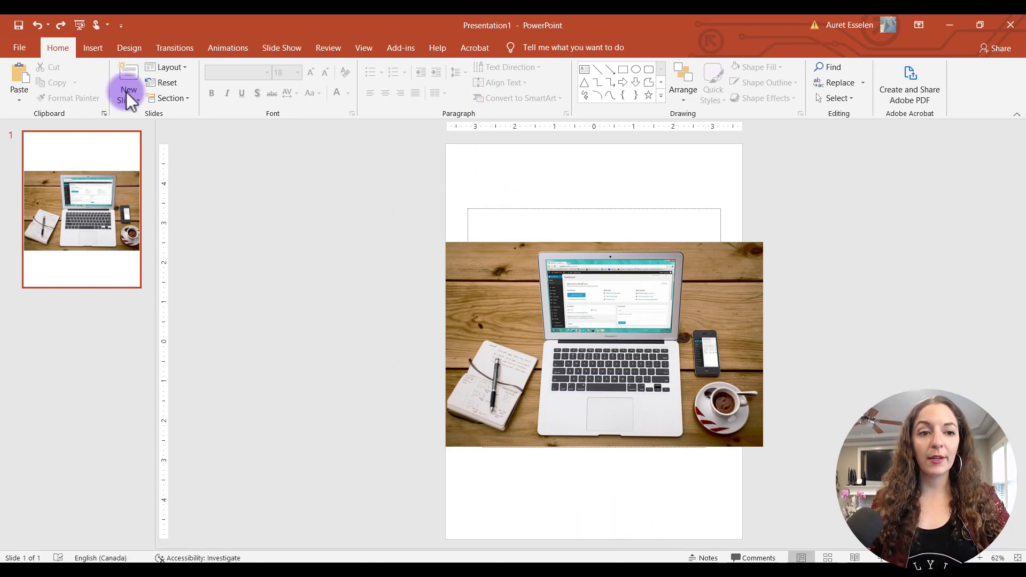
Draw a wide rectangle across the top of the page above the laptop photo and fill it dark navy
{"action": "left_click", "coordinate": [93, 50]}
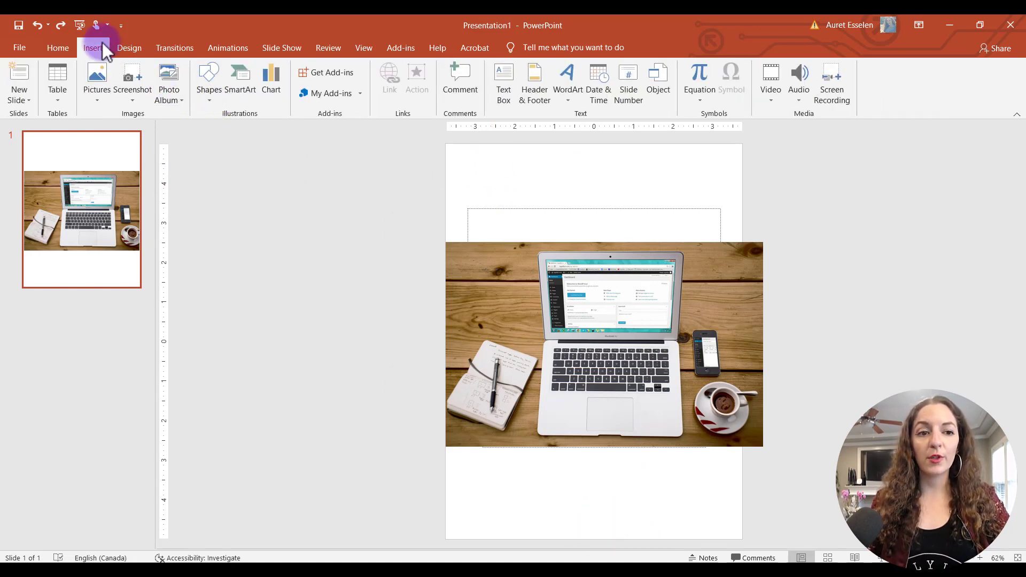
{"action": "left_click", "coordinate": [217, 105]}
{"action": "left_click", "coordinate": [239, 132]}
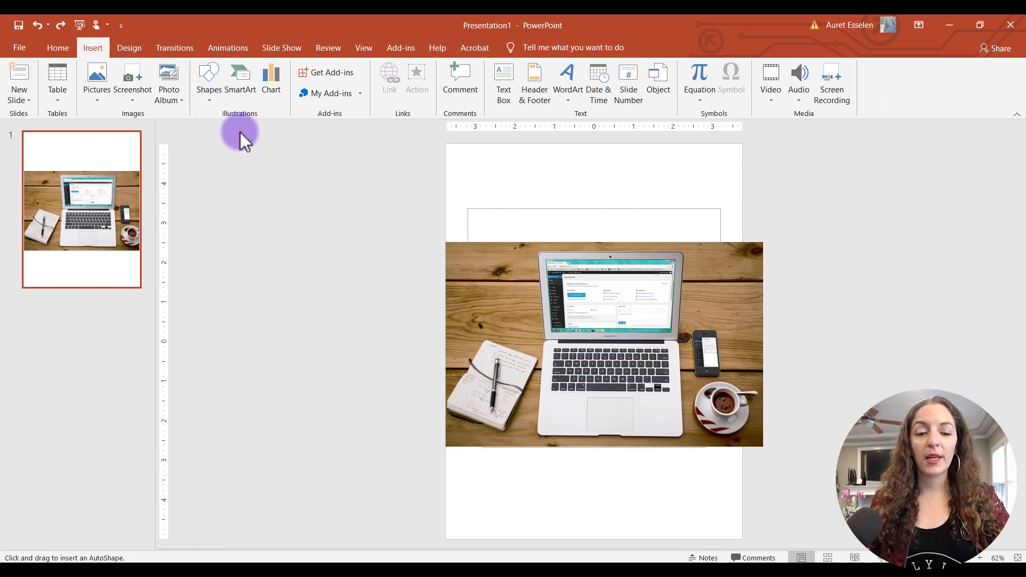
{"action": "left_click_drag", "start_coordinate": [441, 162], "coordinate": [750, 224]}
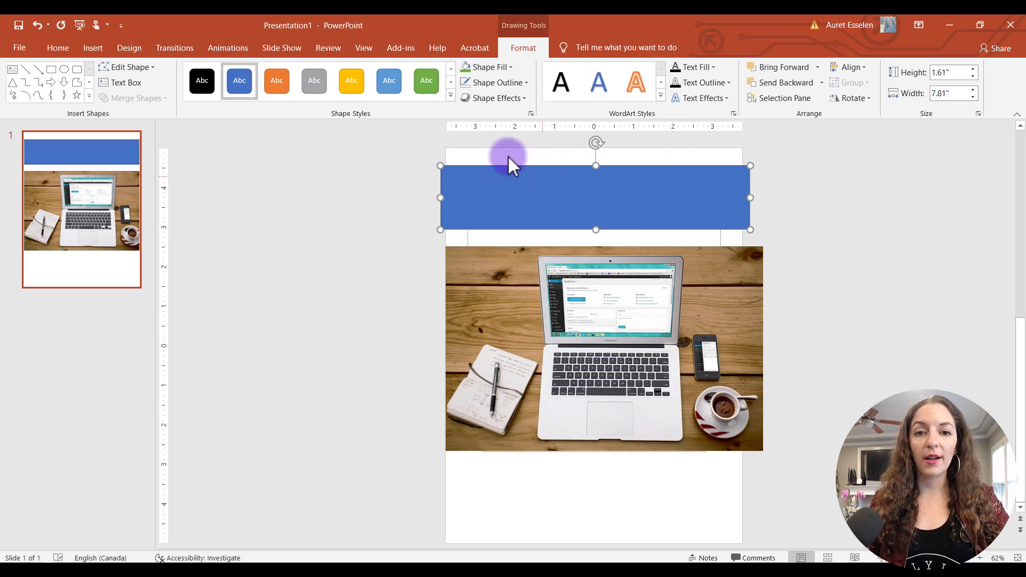
{"action": "left_click", "coordinate": [493, 72]}
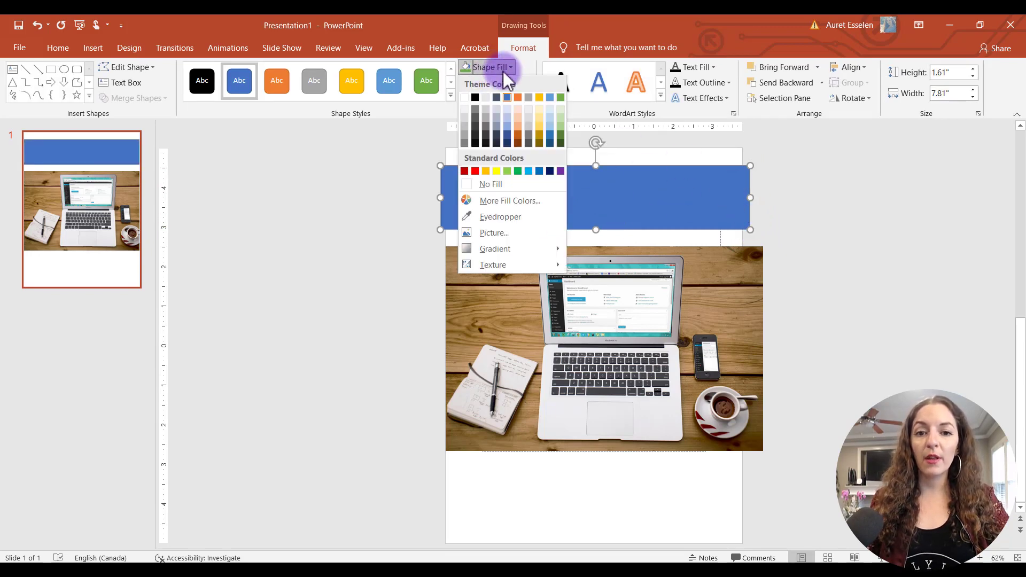
{"action": "left_click", "coordinate": [509, 142]}
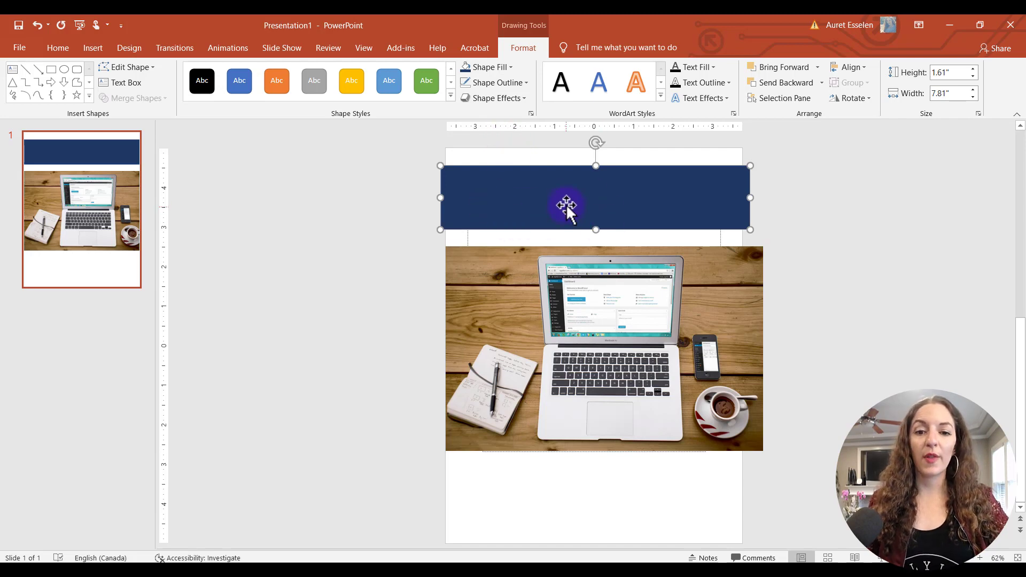
{"action": "mouse_move", "coordinate": [566, 201]}
{"action": "left_mouse_down"}
{"action": "mouse_move", "coordinate": [561, 190]}
{"action": "mouse_move", "coordinate": [566, 199]}
{"action": "left_mouse_up"}
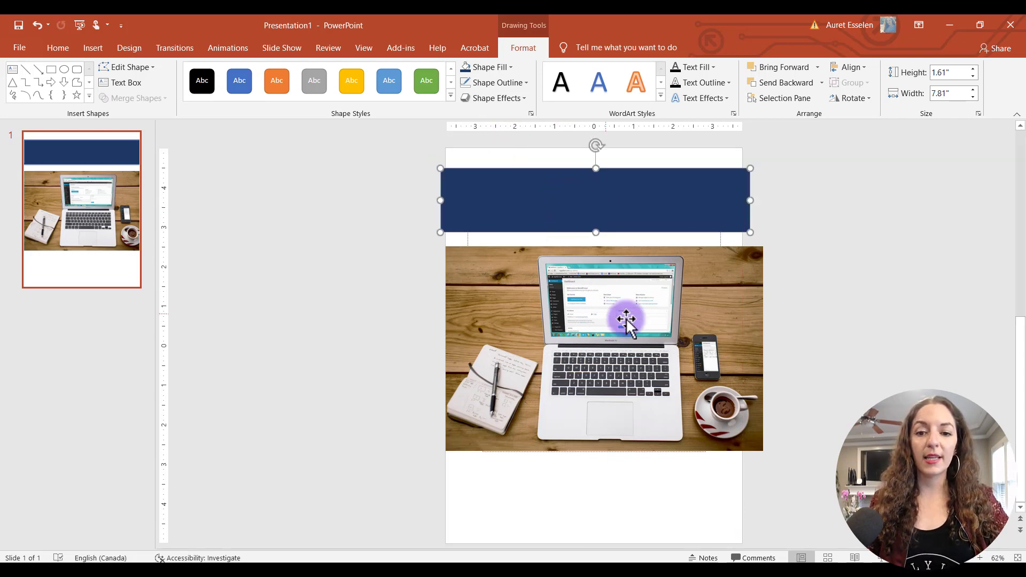
{"action": "left_click", "coordinate": [406, 210]}
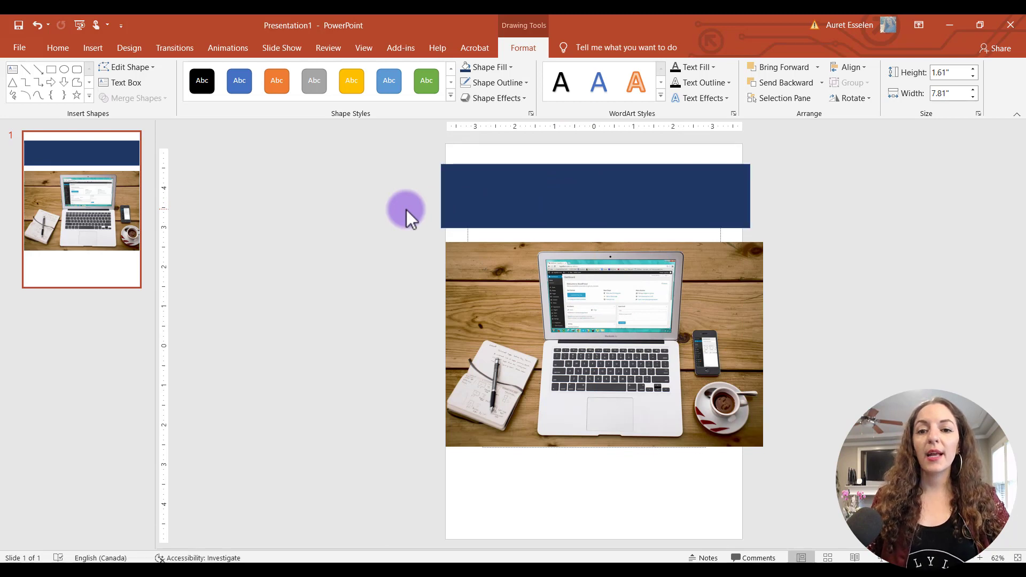
Type the title 'This is your title' in the navy banner and enlarge it to 32 pt
{"action": "left_click", "coordinate": [591, 199]}
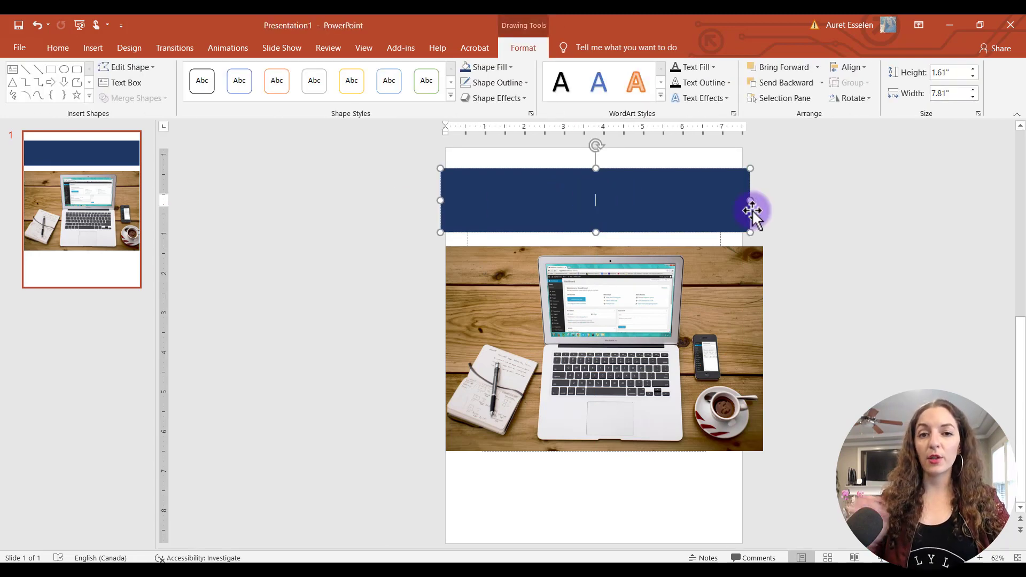
{"action": "key", "text": "Caps_Lock"}
{"action": "type", "text": "This is your Title"}
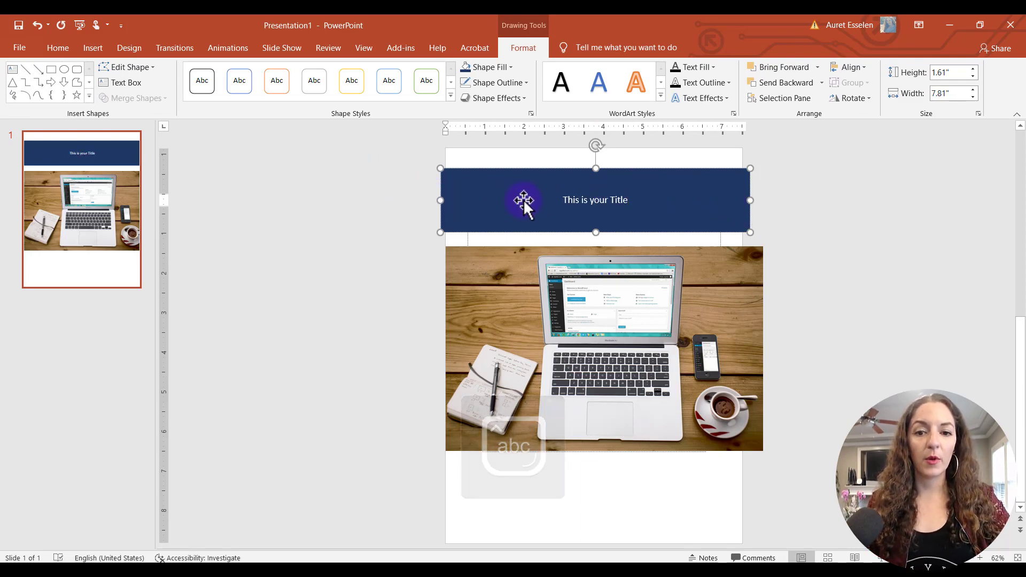
{"action": "left_click", "coordinate": [571, 199]}
{"action": "left_click_drag", "start_coordinate": [568, 199], "coordinate": [629, 200]}
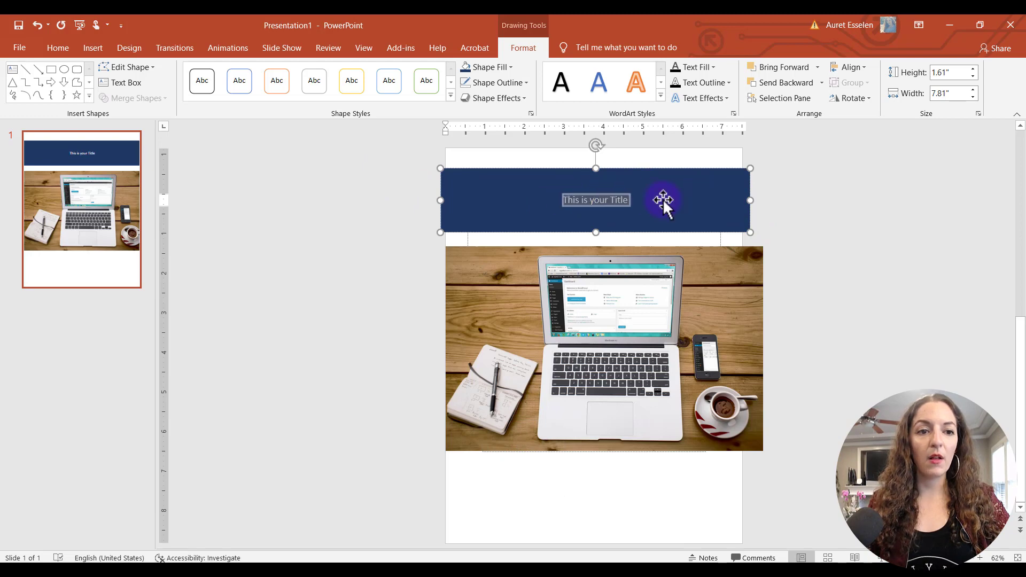
{"action": "left_click", "coordinate": [56, 47]}
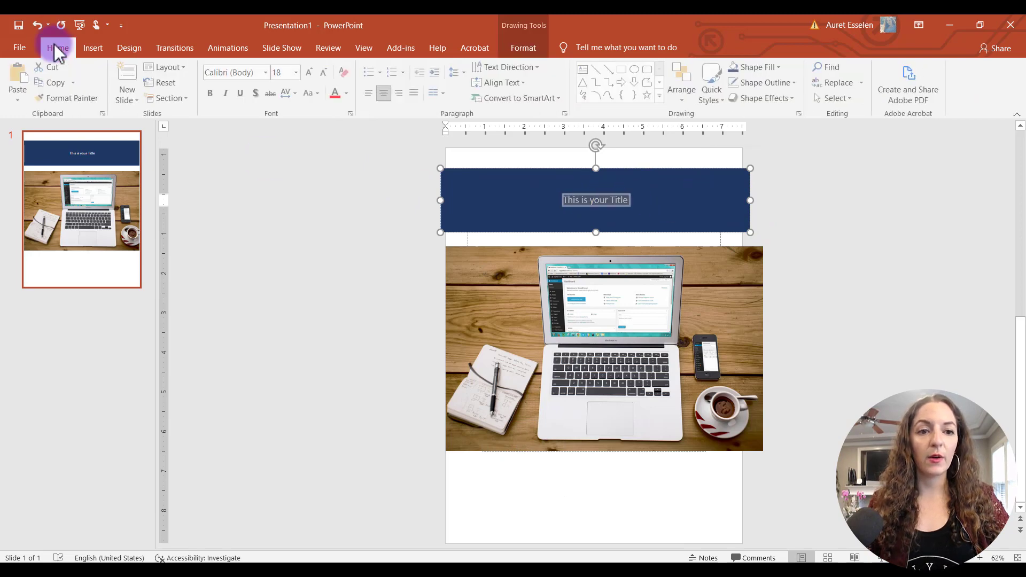
{"action": "left_click", "coordinate": [310, 72]}
{"action": "left_click", "coordinate": [310, 72]}
{"action": "left_click", "coordinate": [310, 72]}
{"action": "left_click", "coordinate": [310, 72]}
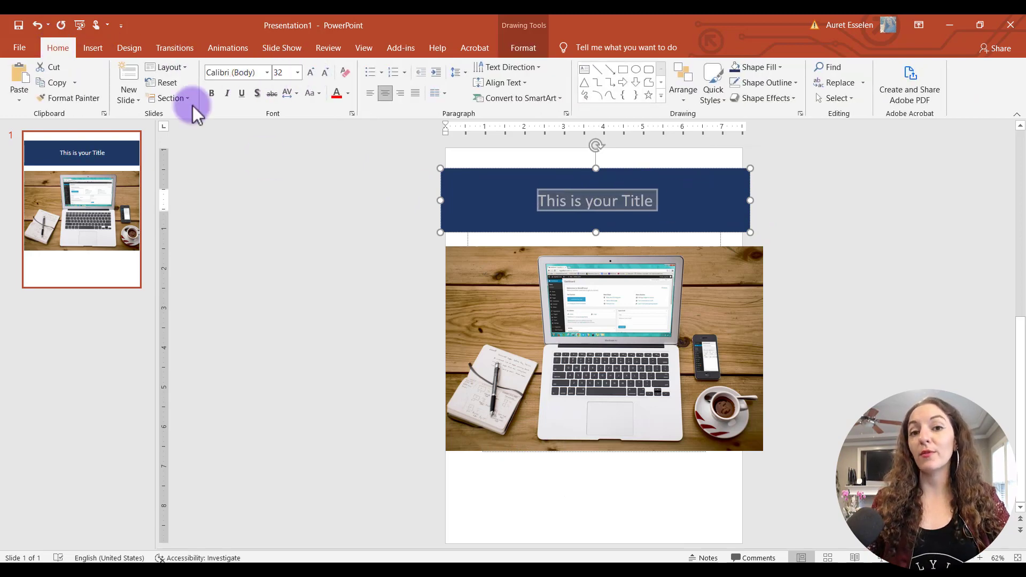
{"action": "left_click", "coordinate": [290, 235]}
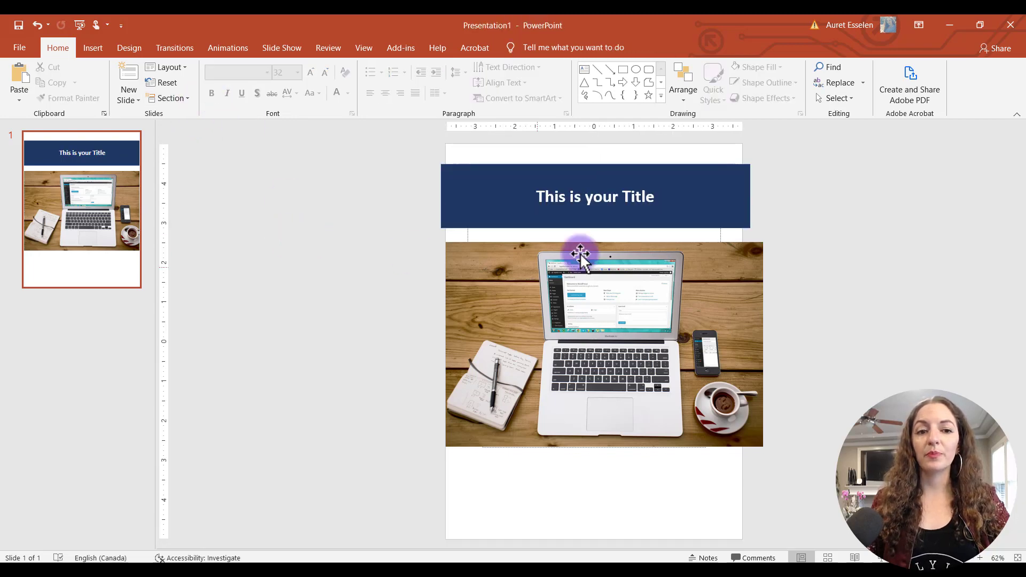
Make the title UPPERCASE at 36 pt with Loose character spacing
{"action": "left_click", "coordinate": [642, 193]}
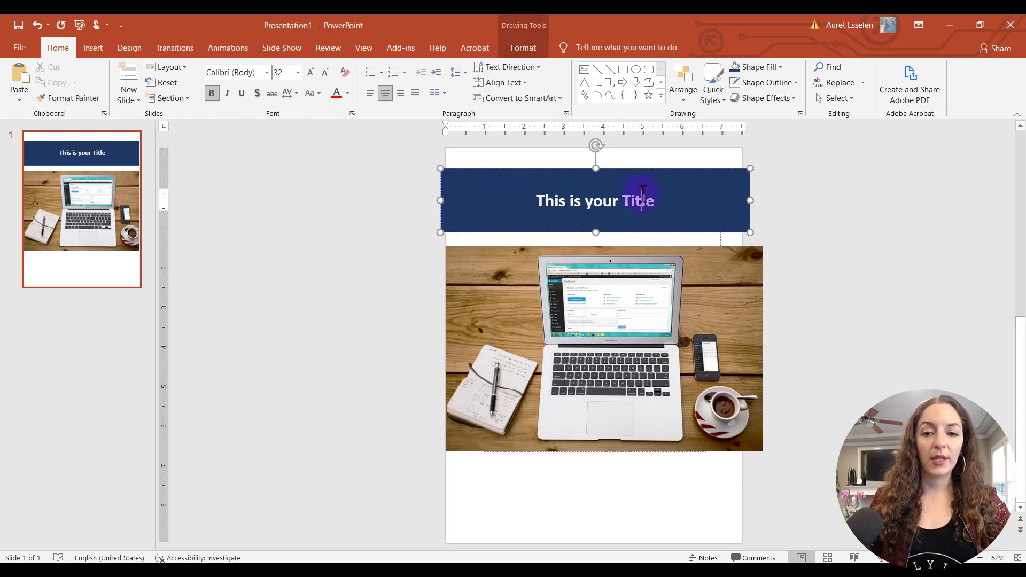
{"action": "key", "text": "ctrl+a"}
{"action": "left_click", "coordinate": [319, 94]}
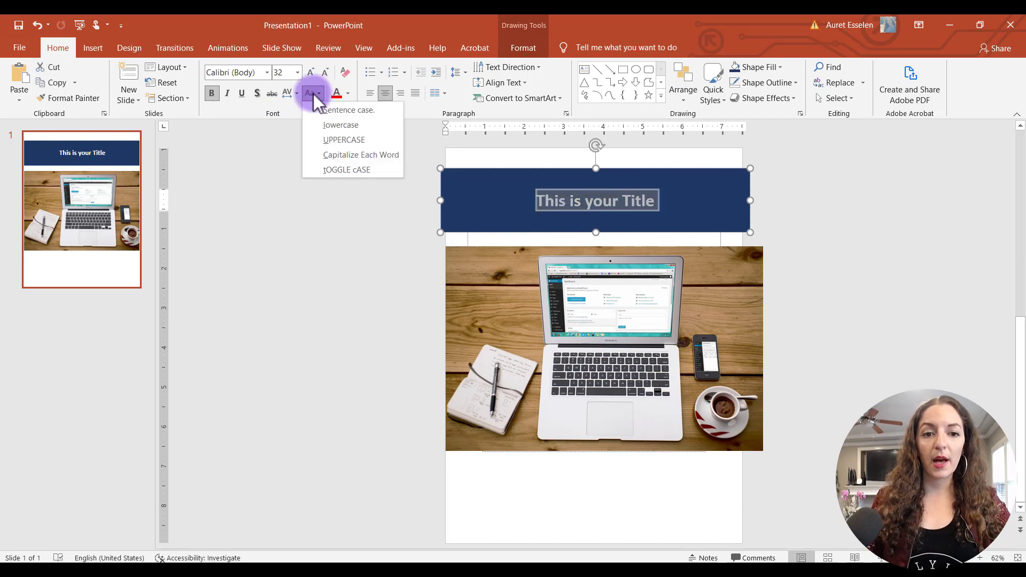
{"action": "left_click", "coordinate": [345, 142]}
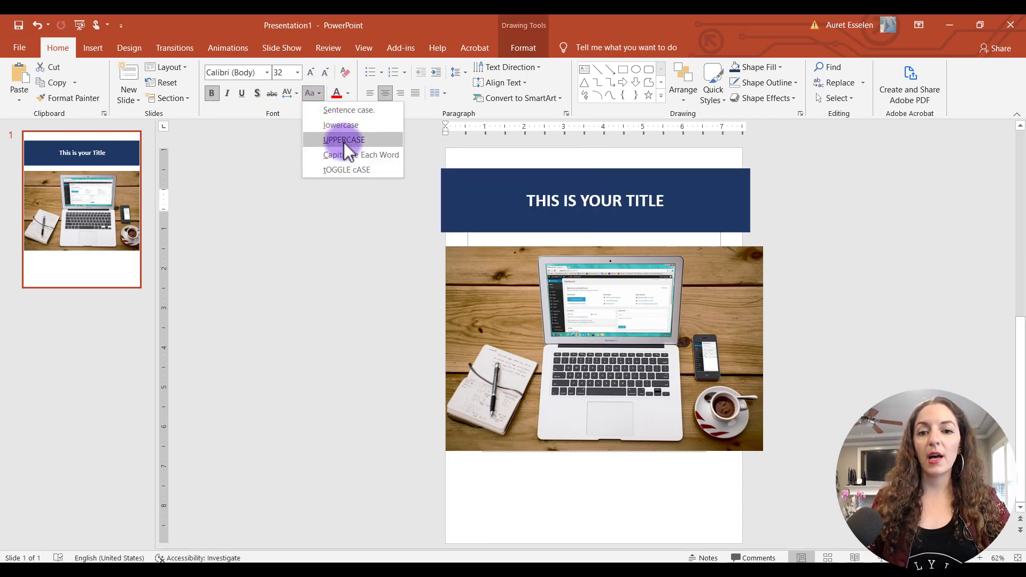
{"action": "left_click", "coordinate": [311, 72]}
{"action": "left_click", "coordinate": [293, 97]}
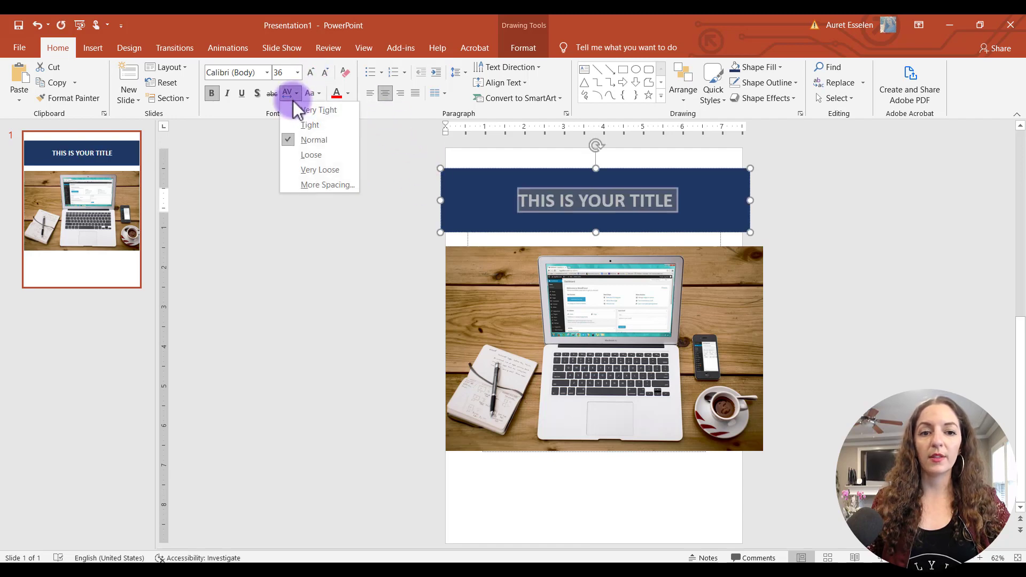
{"action": "left_click", "coordinate": [304, 156]}
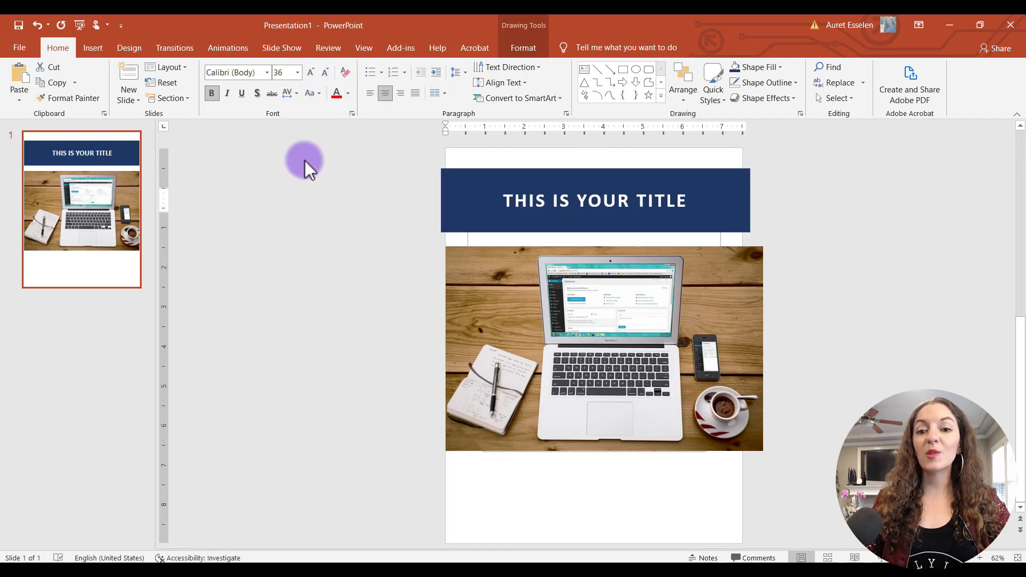
{"action": "left_click", "coordinate": [322, 214]}
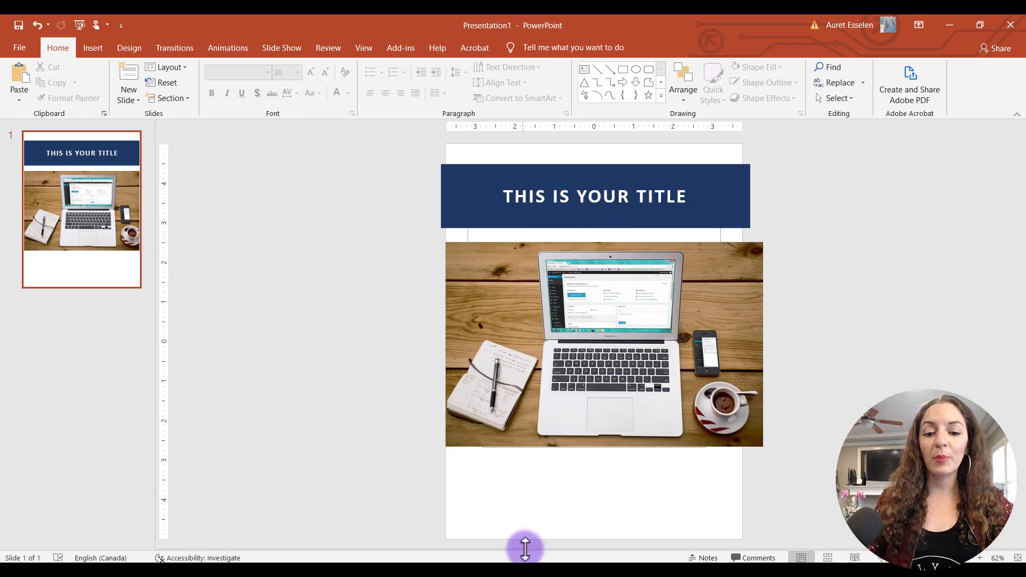
Browse slides 2–5 of YouTube Freebie for reference, then return to Presentation1
{"action": "mouse_move", "coordinate": [538, 561]}
{"action": "left_click", "coordinate": [508, 526]}
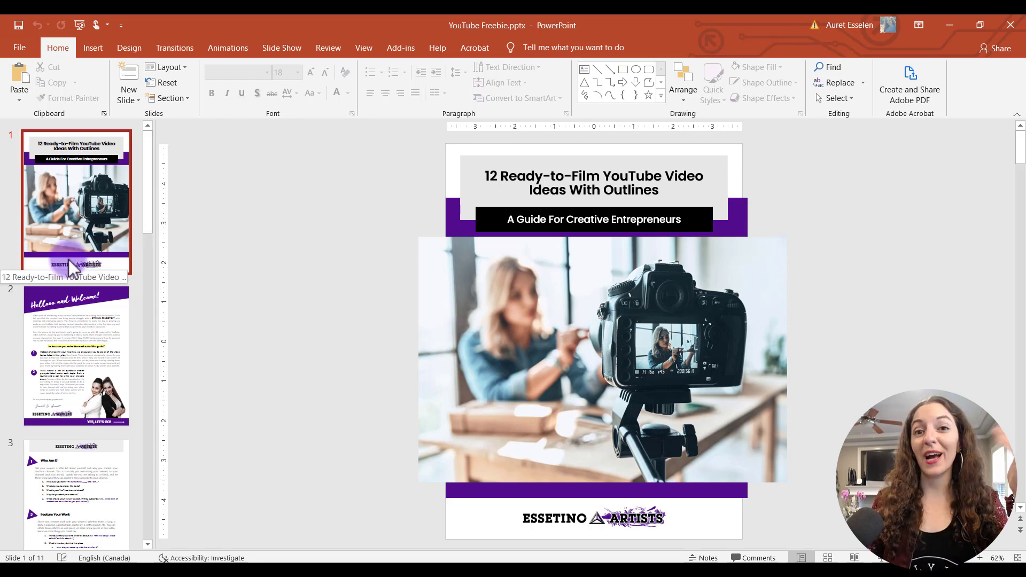
{"action": "scroll", "coordinate": [87, 336], "scroll_direction": "down", "scroll_amount": 3}
{"action": "left_click", "coordinate": [75, 222]}
{"action": "left_click", "coordinate": [80, 339]}
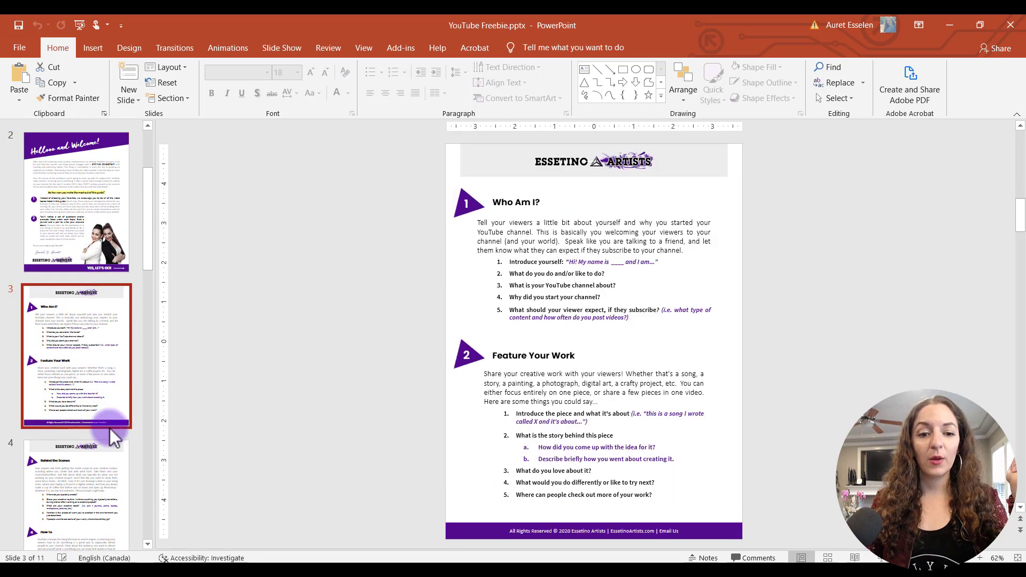
{"action": "left_click", "coordinate": [108, 461]}
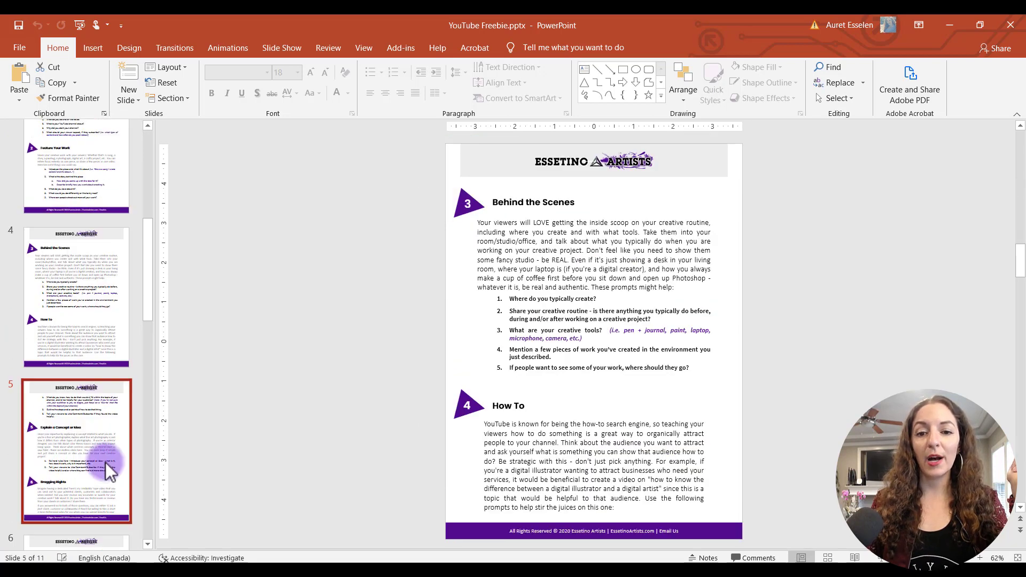
{"action": "left_click", "coordinate": [105, 463]}
{"action": "scroll", "coordinate": [86, 382], "scroll_direction": "up", "scroll_amount": 7}
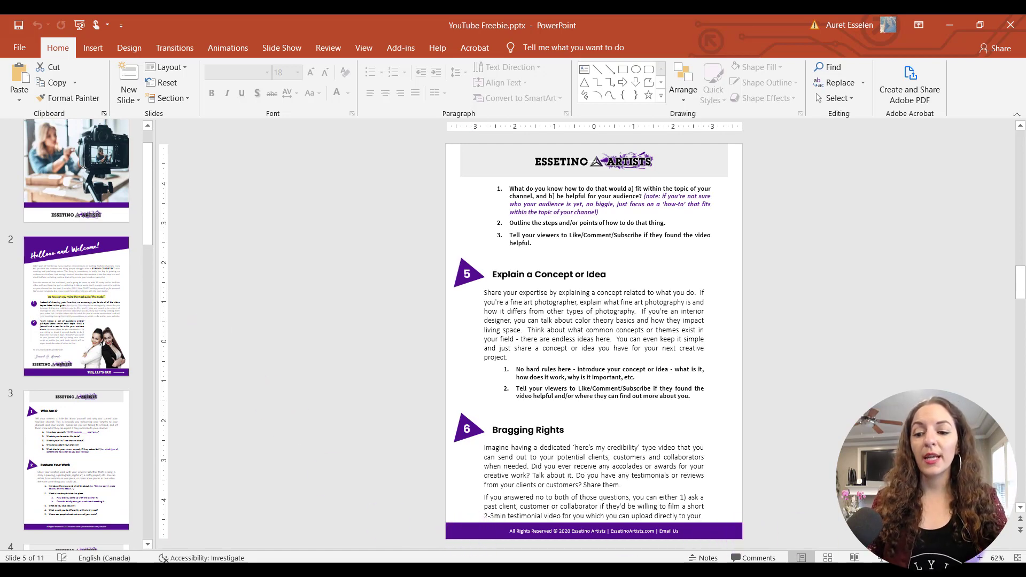
{"action": "scroll", "coordinate": [748, 405], "scroll_direction": "up", "scroll_amount": 5, "text": "ctrl"}
{"action": "scroll", "coordinate": [748, 405], "scroll_direction": "down", "scroll_amount": 6}
{"action": "scroll", "coordinate": [641, 394], "scroll_direction": "down", "scroll_amount": 7}
{"action": "scroll", "coordinate": [629, 394], "scroll_direction": "up", "scroll_amount": 7}
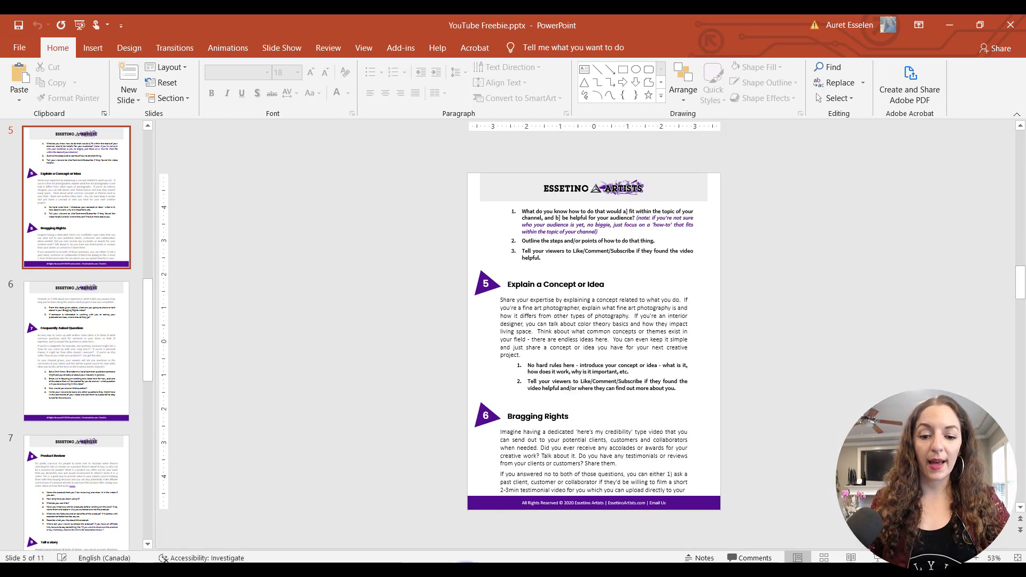
{"action": "mouse_move", "coordinate": [544, 571]}
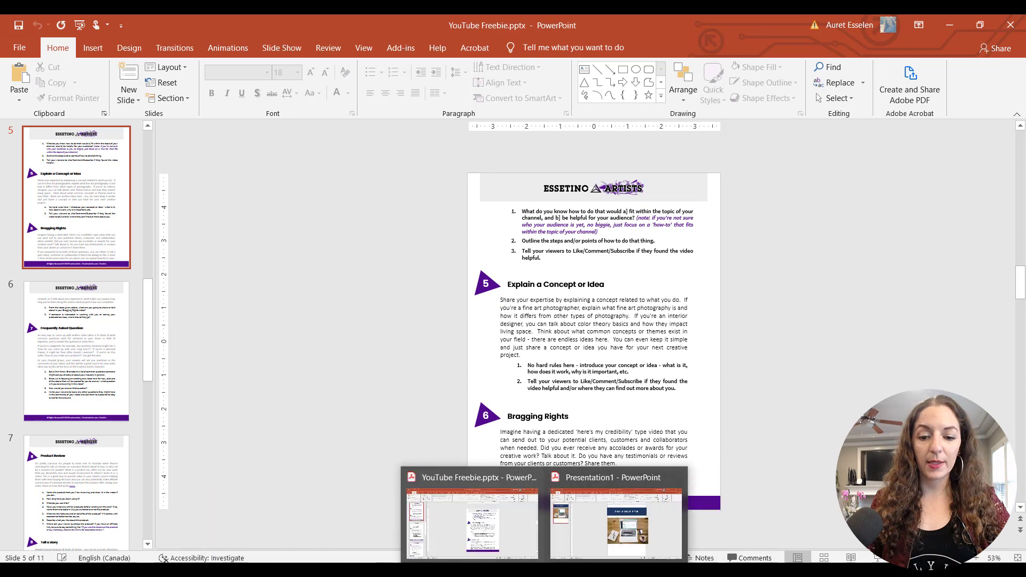
{"action": "left_click", "coordinate": [598, 545]}
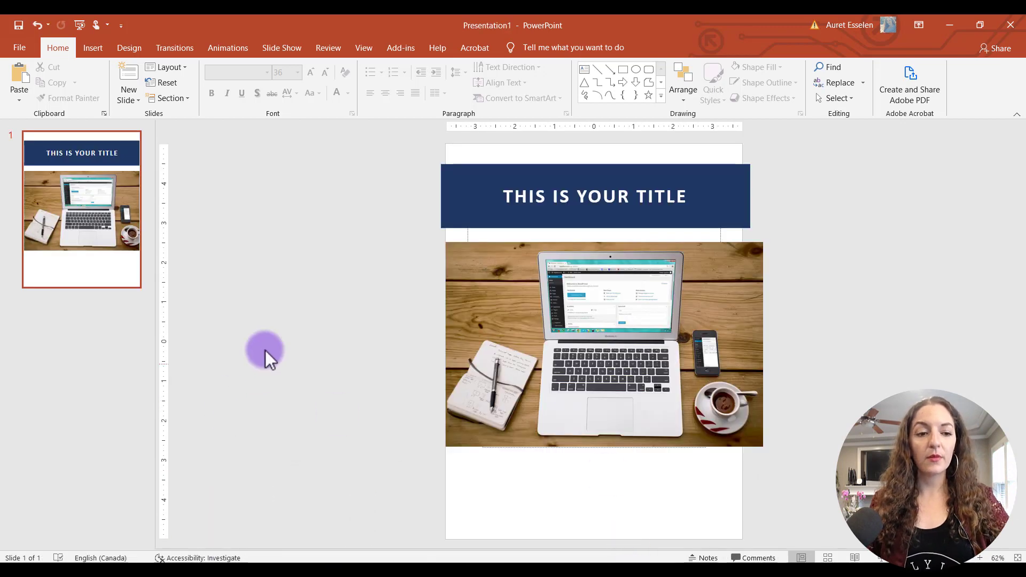
Add a blank second slide and draw a rectangle bar along its bottom edge
{"action": "right_click", "coordinate": [91, 342]}
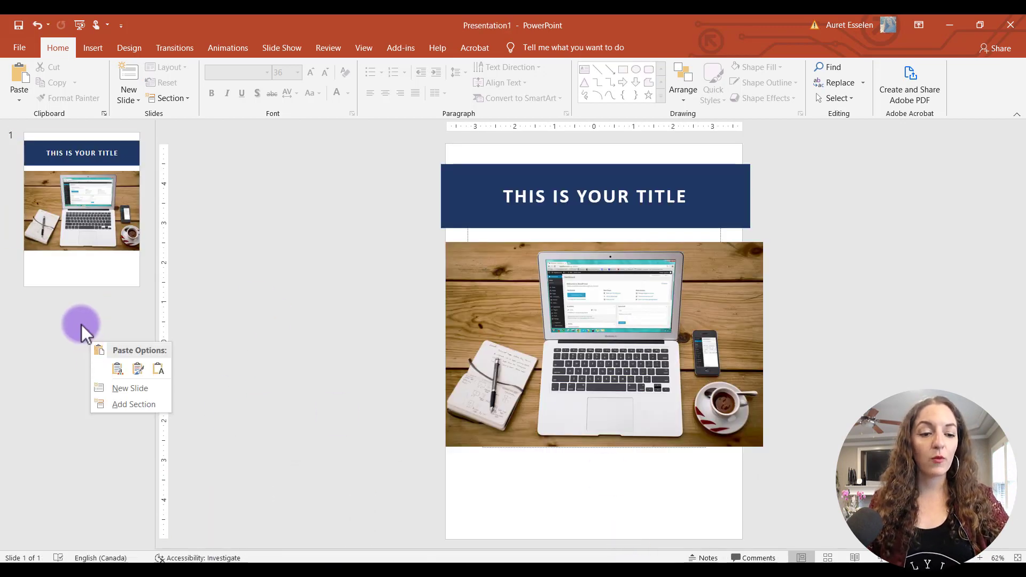
{"action": "left_click", "coordinate": [118, 388]}
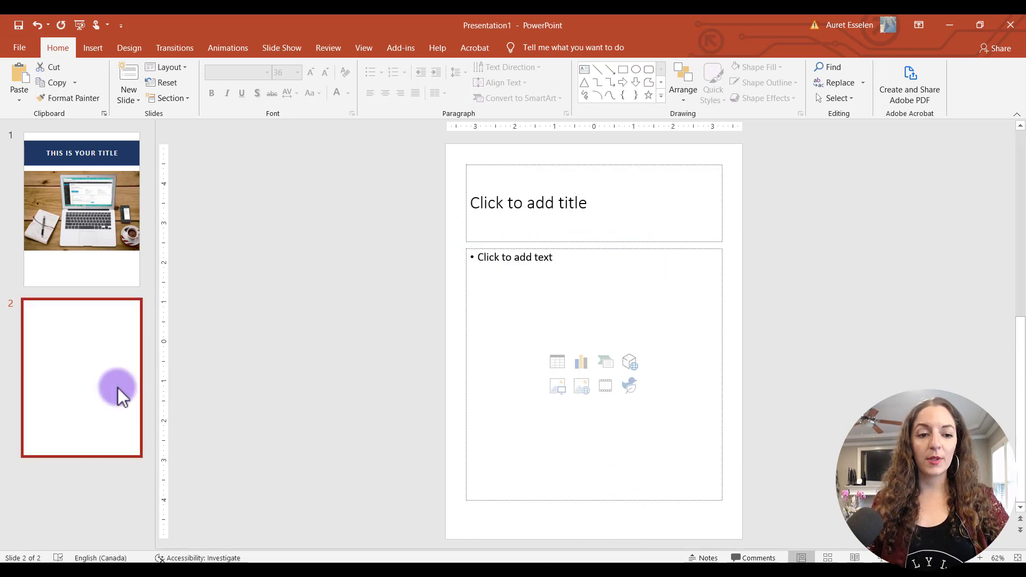
{"action": "left_click", "coordinate": [89, 48]}
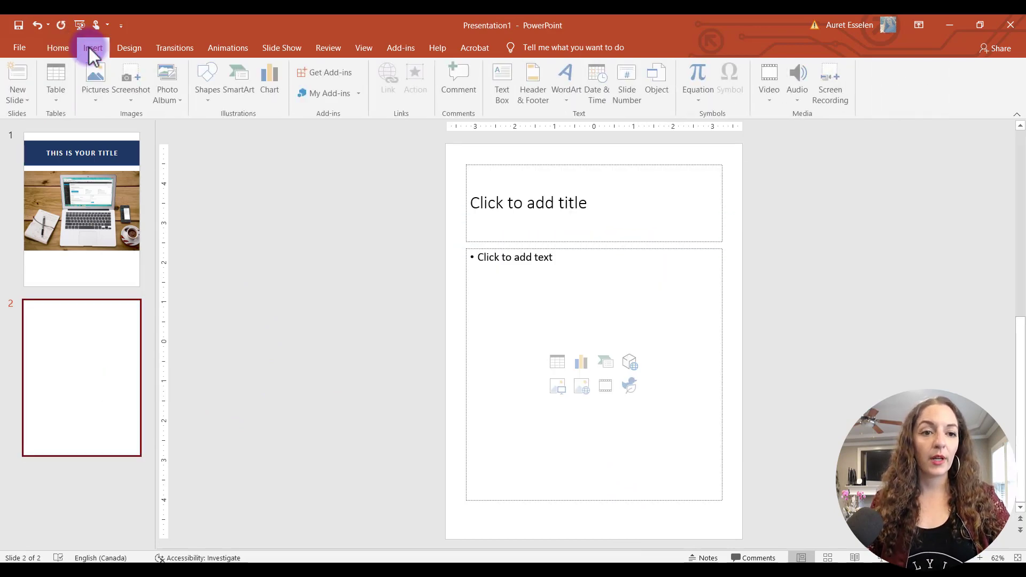
{"action": "left_click", "coordinate": [214, 105]}
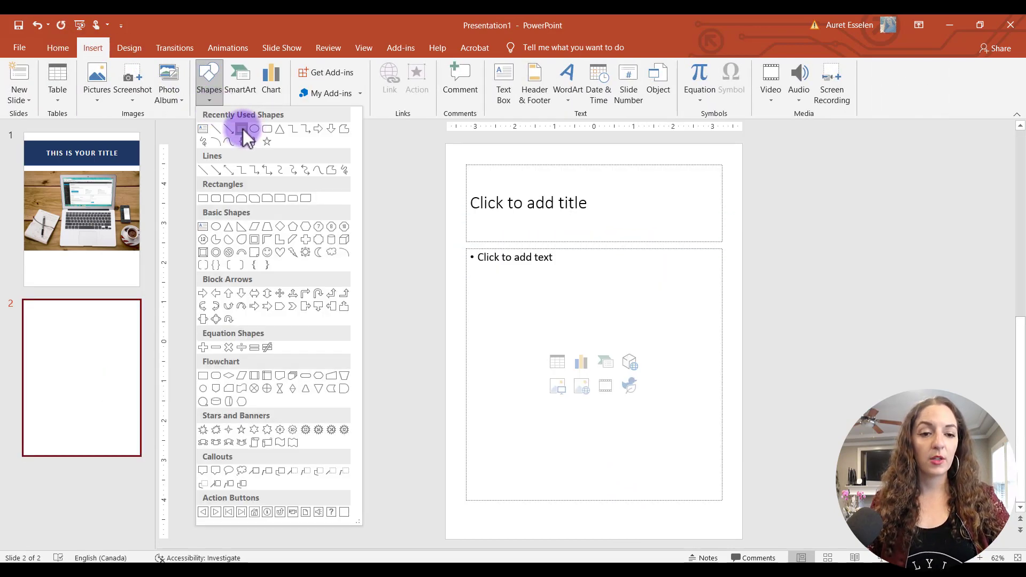
{"action": "left_click", "coordinate": [243, 129]}
{"action": "left_click_drag", "start_coordinate": [445, 521], "coordinate": [744, 539]}
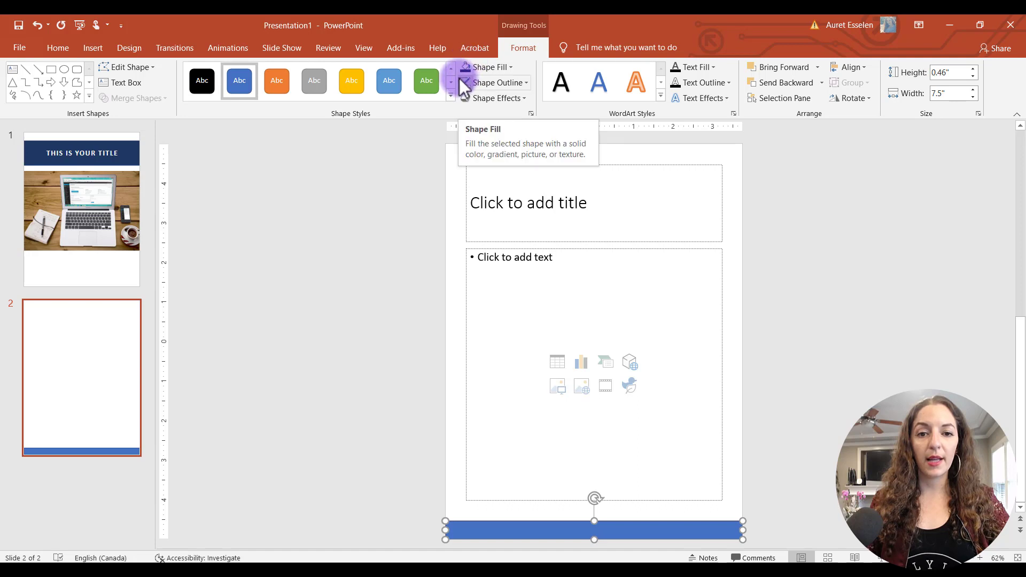
Fill the bottom bar dark navy and type 'All Rights Reserved' in it
{"action": "left_click", "coordinate": [465, 68]}
{"action": "left_click", "coordinate": [380, 286]}
{"action": "left_click", "coordinate": [602, 534]}
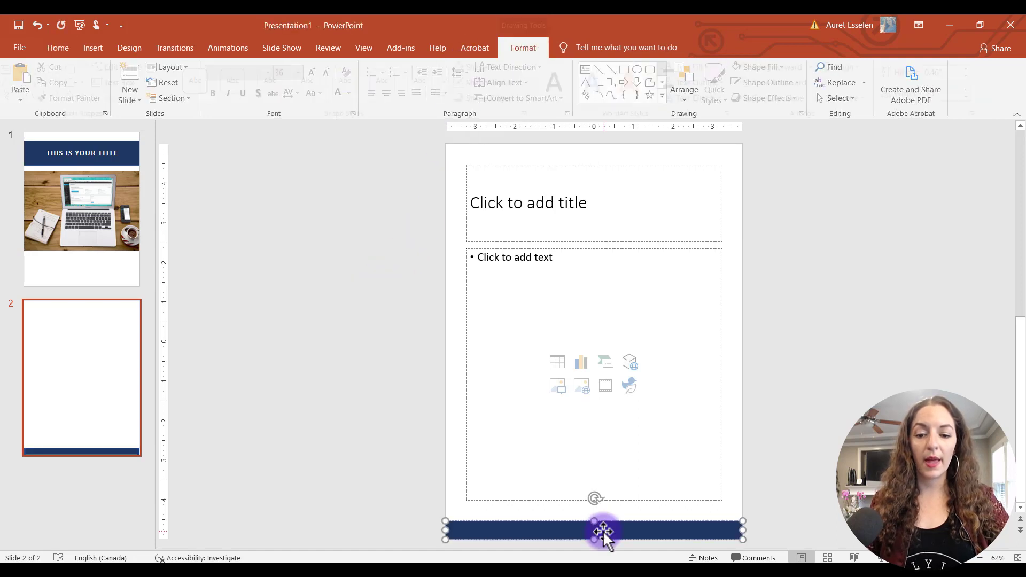
{"action": "type", "text": "All Rights Reserved"}
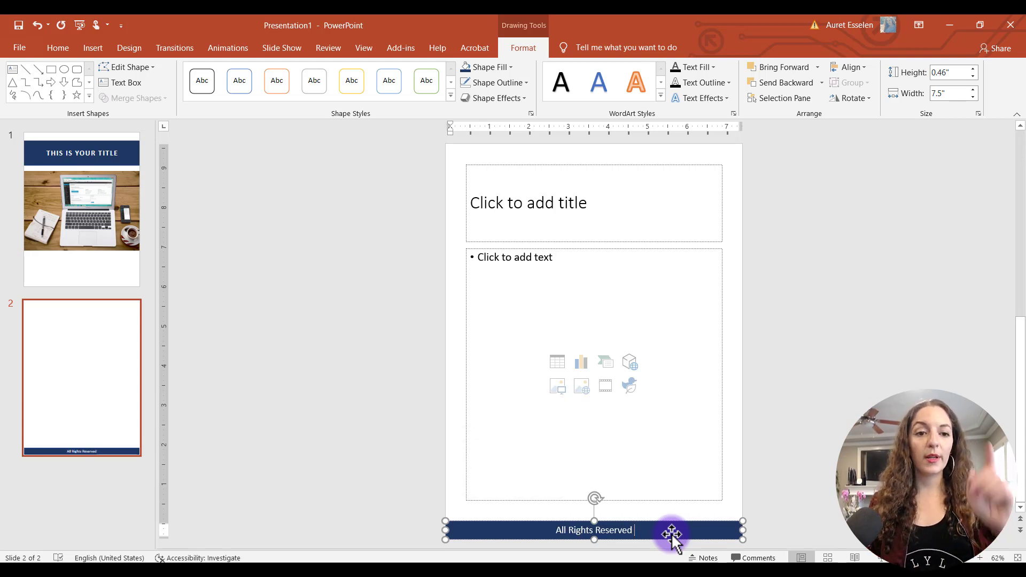
Append a © symbol and 'Your Company' to the footer text
{"action": "left_click", "coordinate": [92, 50]}
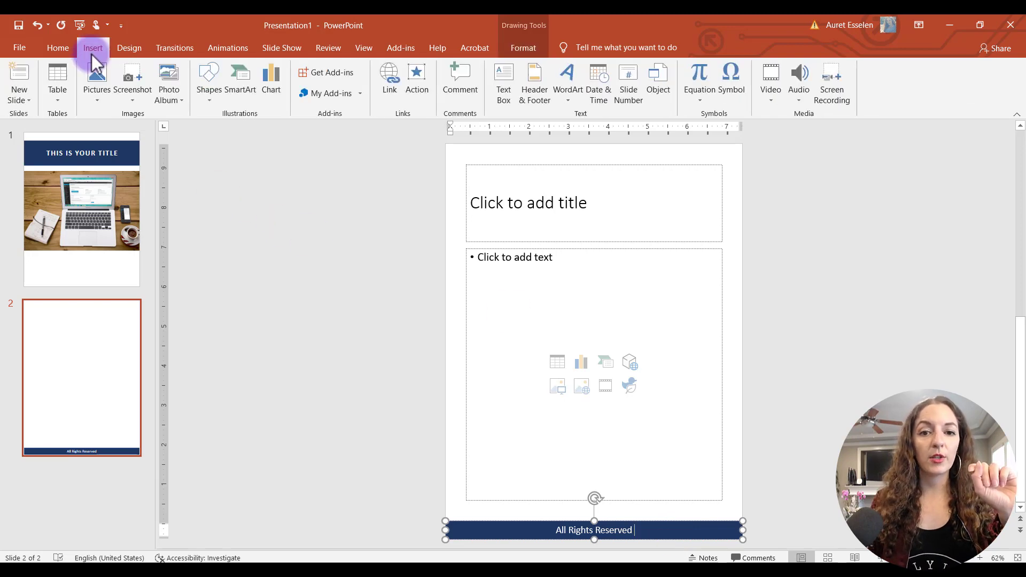
{"action": "left_click", "coordinate": [710, 90]}
{"action": "left_click", "coordinate": [728, 84]}
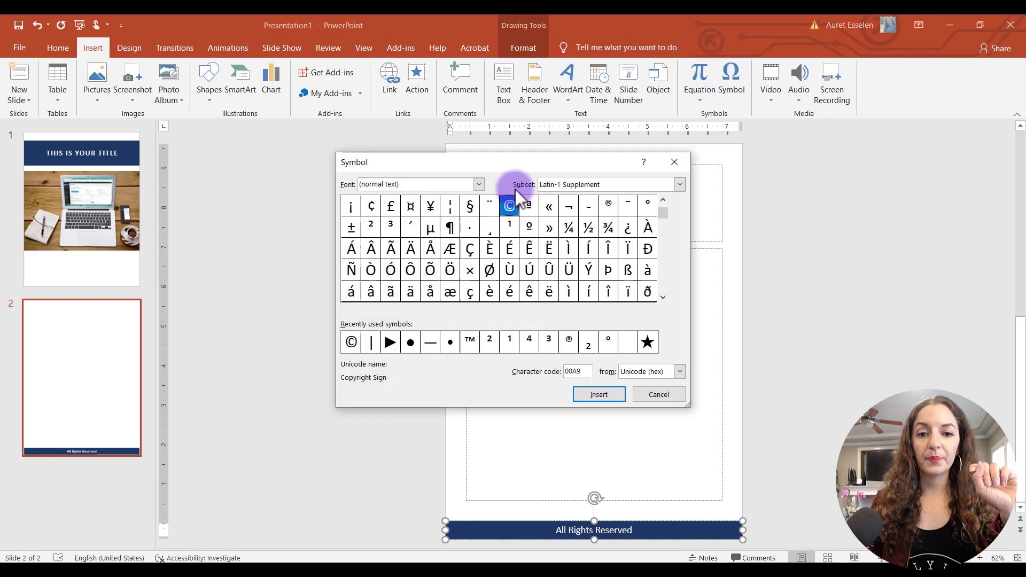
{"action": "left_click", "coordinate": [659, 395]}
{"action": "type", "text": "Your Company"}
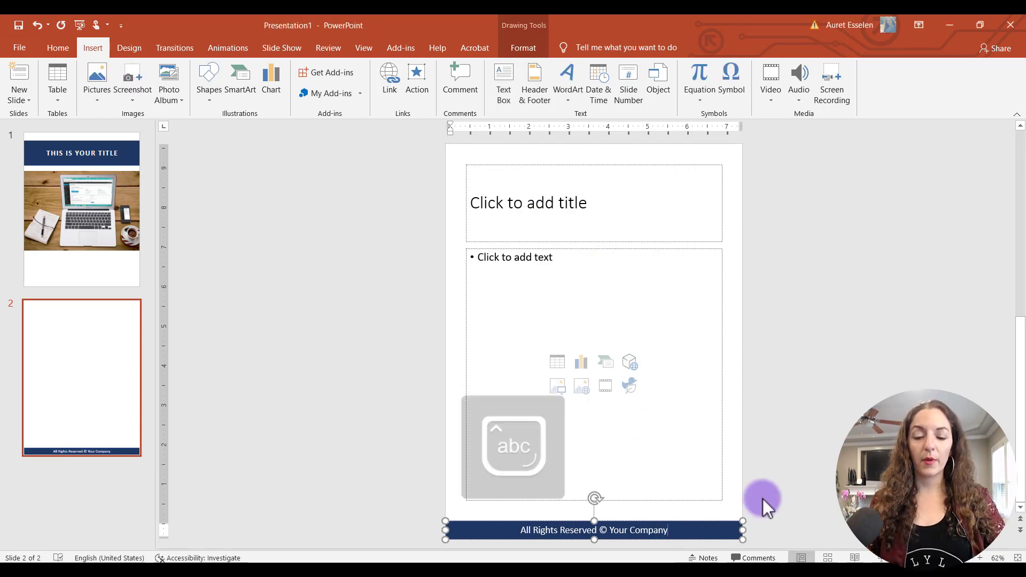
Shrink all the footer text to about 11 pt
{"action": "key", "text": "ctrl+a"}
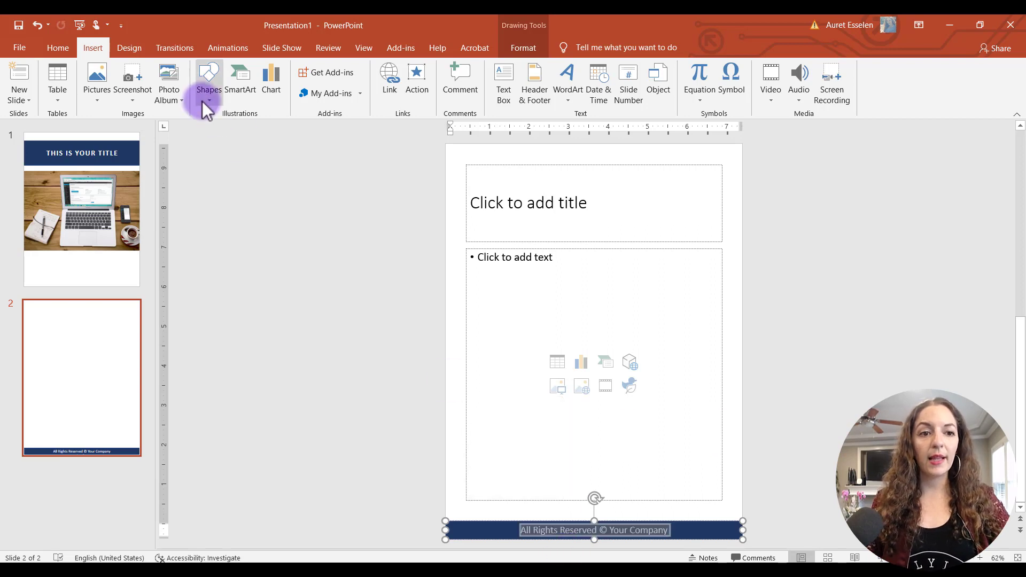
{"action": "left_click", "coordinate": [59, 47]}
{"action": "left_click", "coordinate": [325, 72]}
{"action": "left_click", "coordinate": [325, 72]}
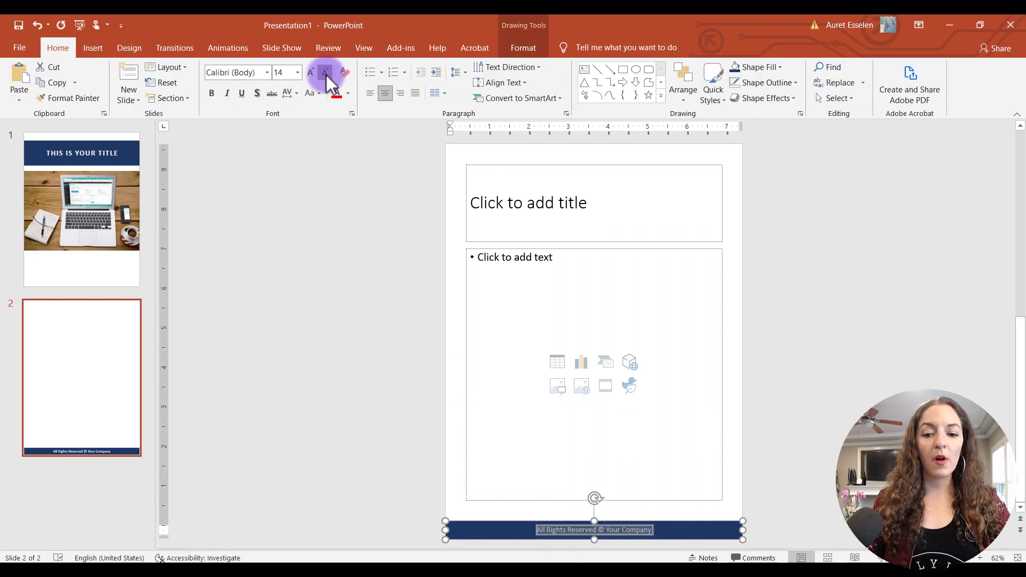
{"action": "left_click", "coordinate": [324, 72]}
{"action": "left_click", "coordinate": [324, 72]}
{"action": "left_click", "coordinate": [331, 357]}
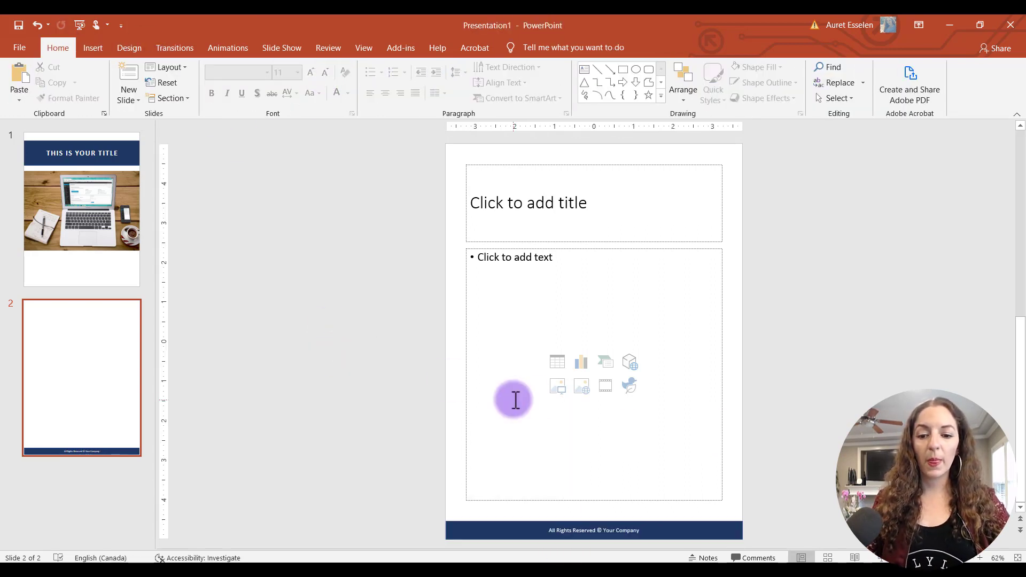
{"action": "double_click", "coordinate": [630, 530]}
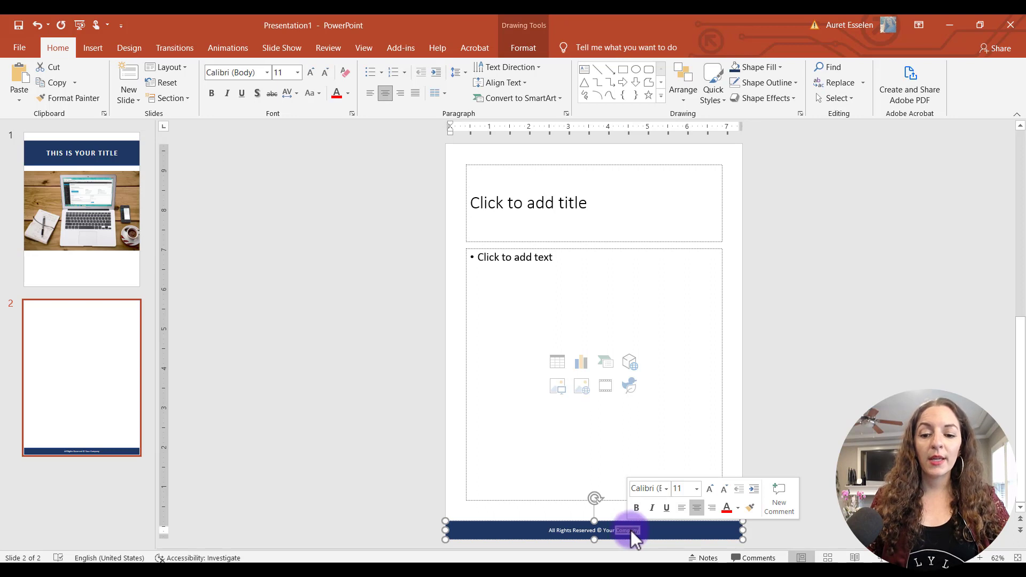
{"action": "left_click", "coordinate": [609, 531]}
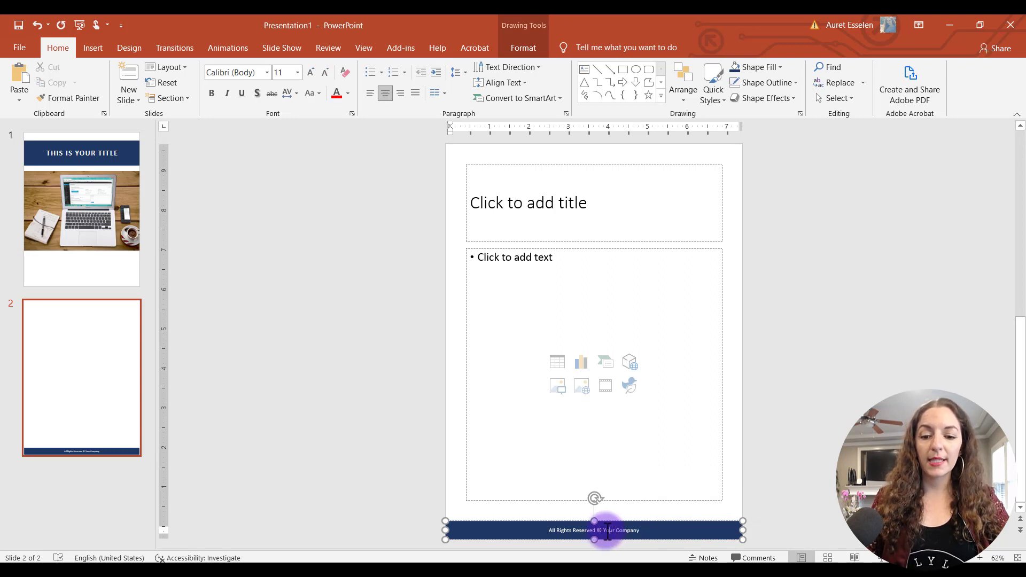
{"action": "left_click_drag", "start_coordinate": [607, 530], "coordinate": [626, 530]}
{"action": "right_click", "coordinate": [626, 530]}
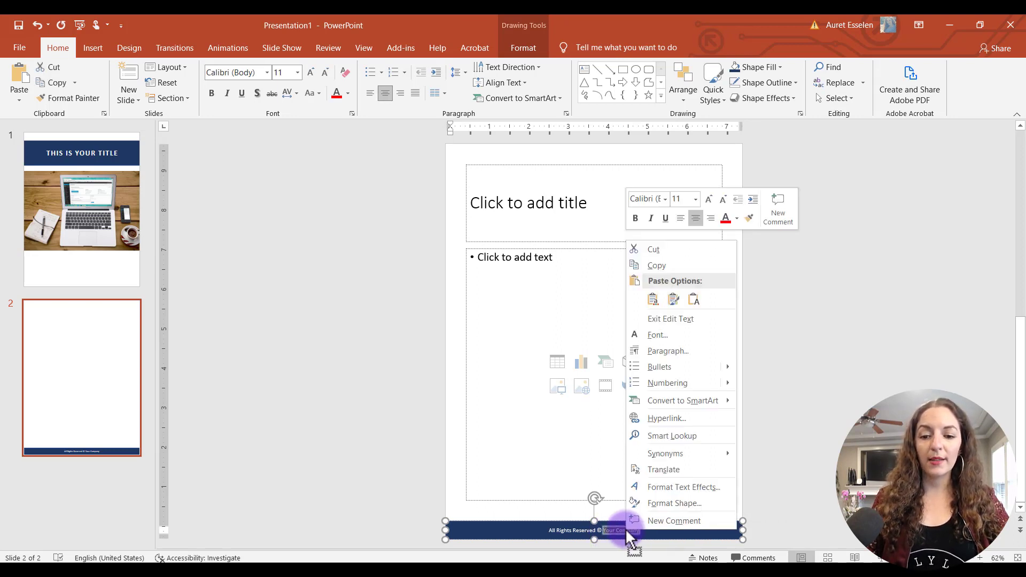
{"action": "left_click", "coordinate": [668, 418]}
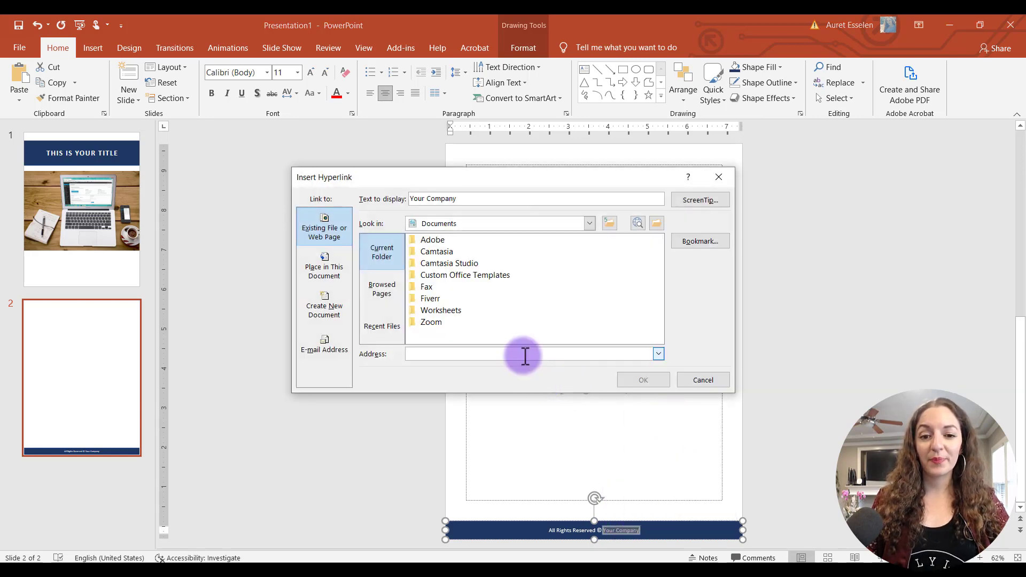
{"action": "type", "text": "http"}
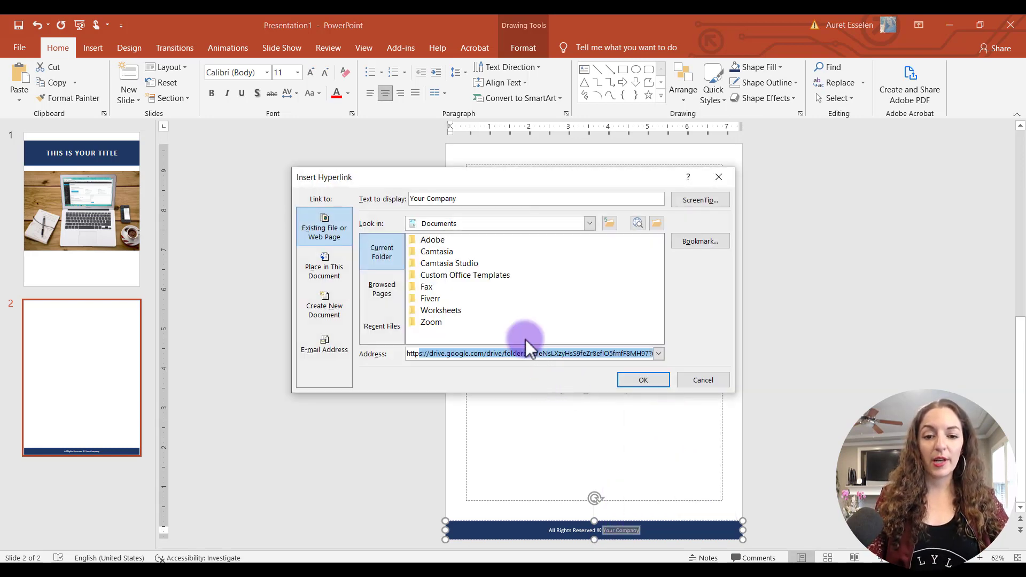
{"action": "type", "text": "://w"}
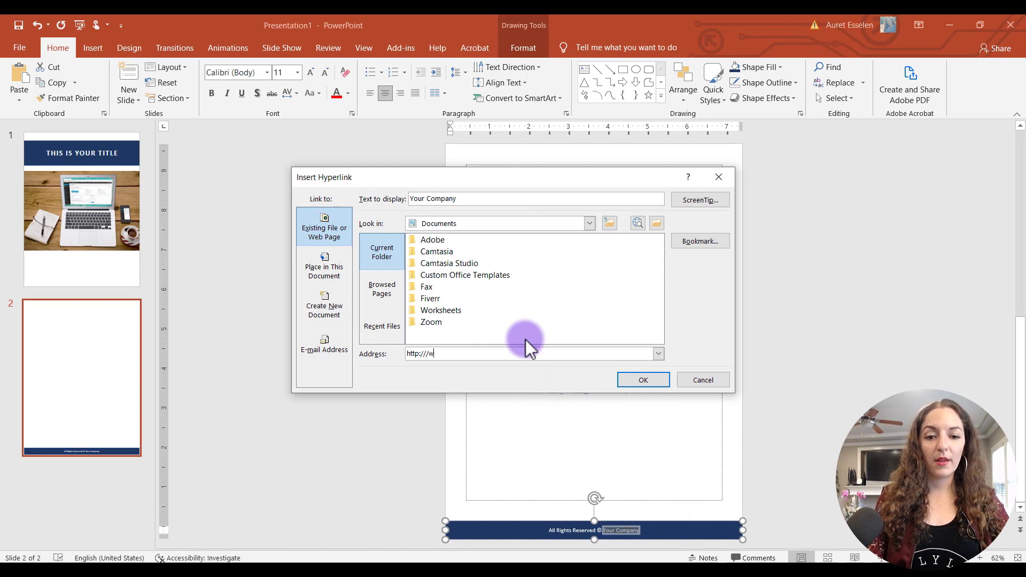
{"action": "type", "text": "ww.Google.com"}
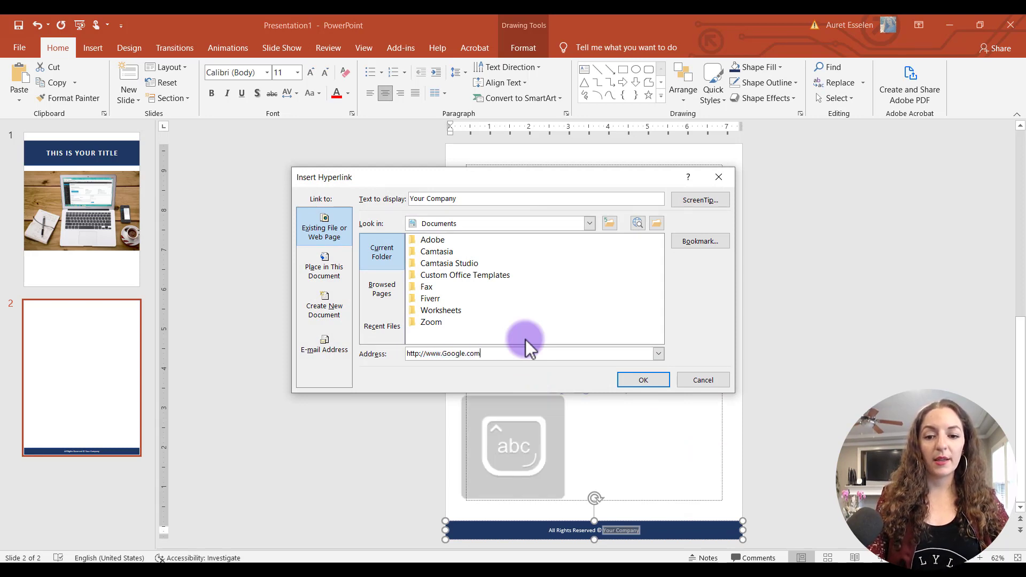
{"action": "key", "text": "Return"}
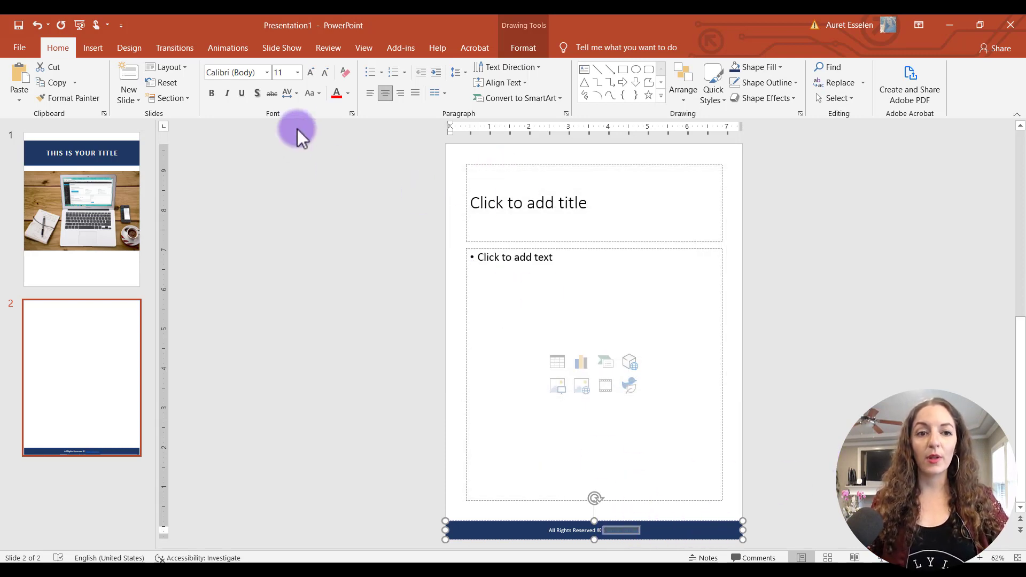
Change the linked 'Your Company' text to a theme font colour
{"action": "left_click", "coordinate": [349, 94]}
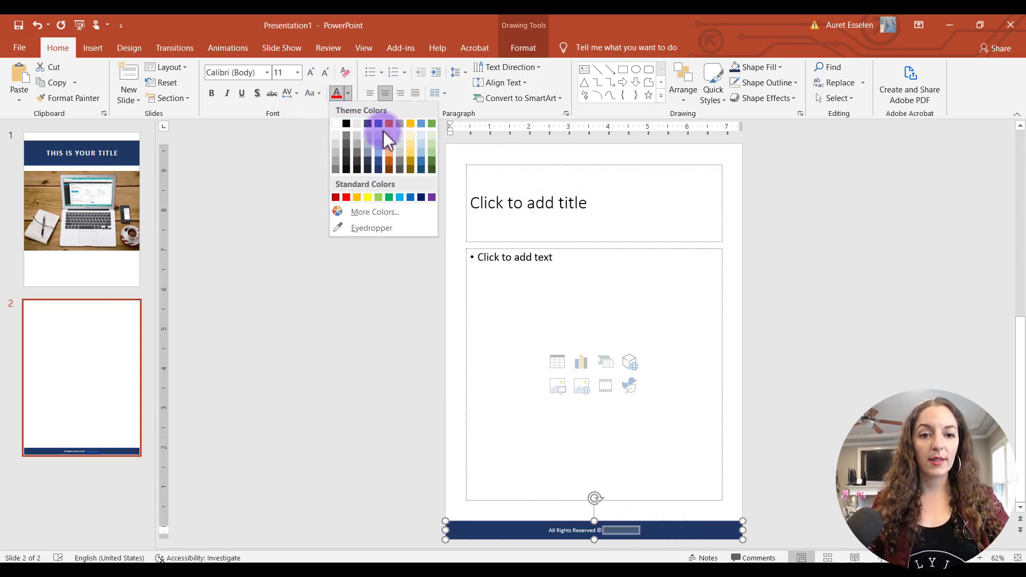
{"action": "left_click", "coordinate": [430, 146]}
{"action": "left_click", "coordinate": [391, 292]}
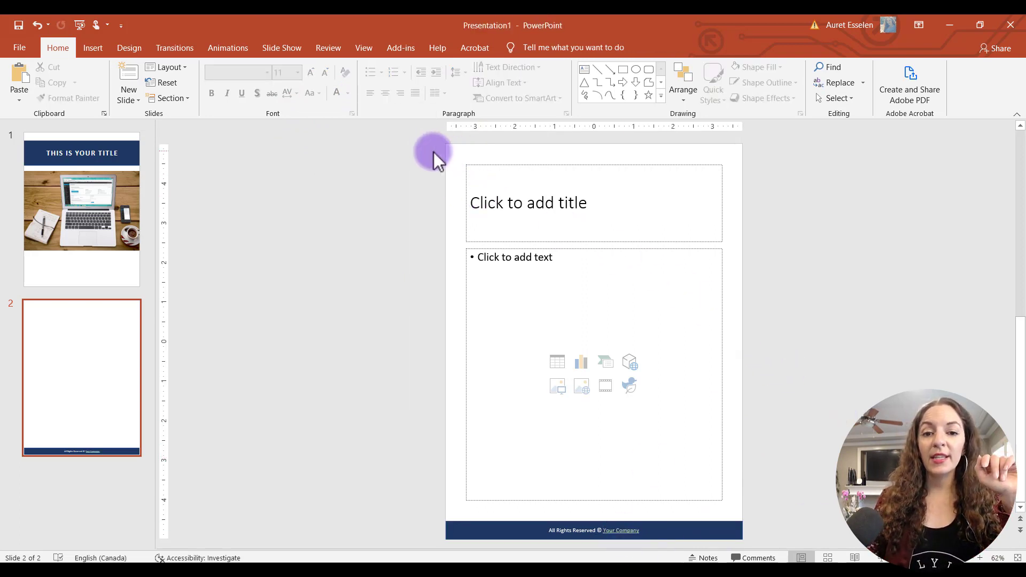
Fill the body placeholder with three unbulleted lines of filler text
{"action": "left_click", "coordinate": [571, 277]}
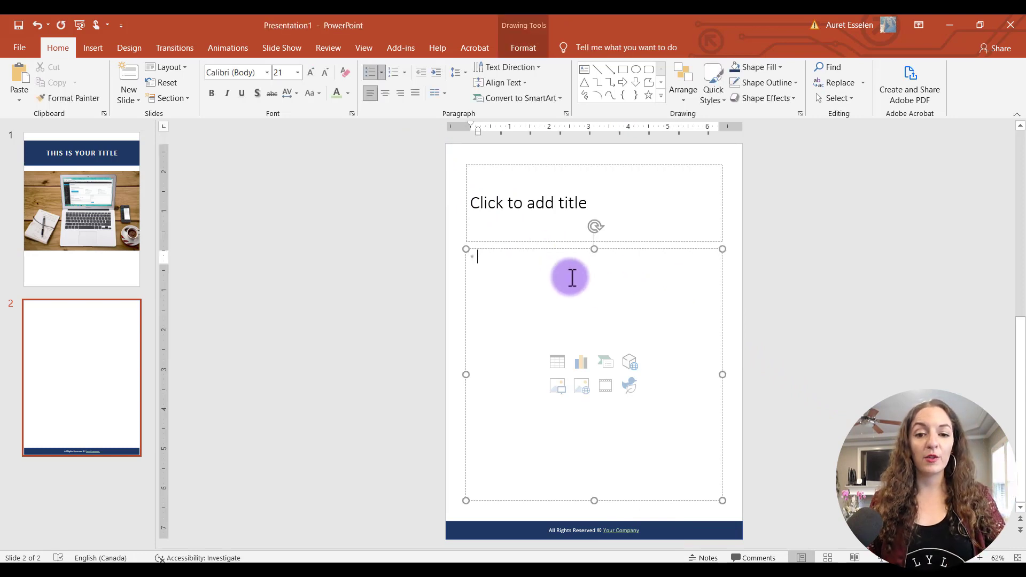
{"action": "key", "text": "BackSpace"}
{"action": "type", "text": "fj"}
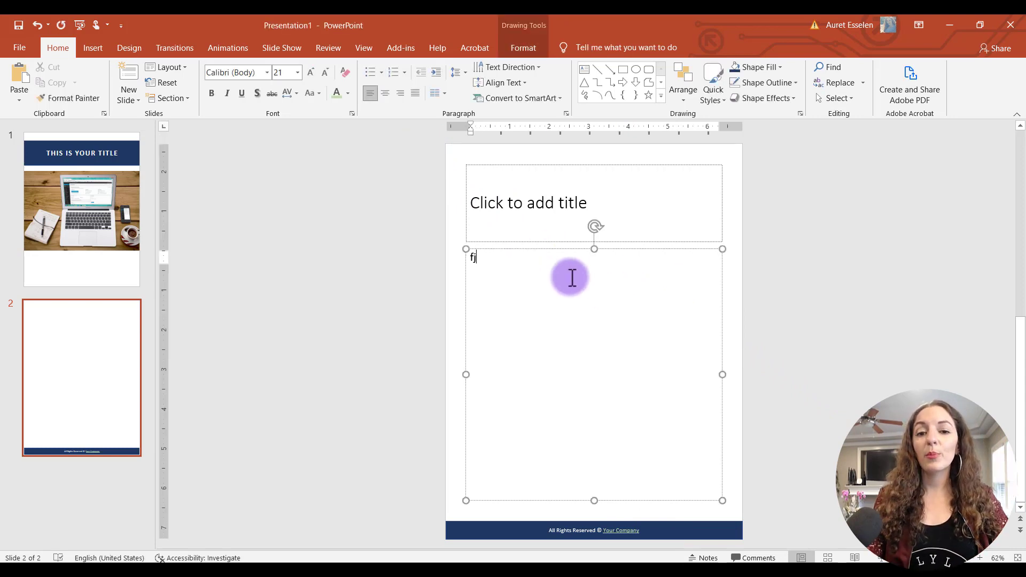
{"action": "type", "text": "sa;jfi ajfi sajfilsaj flwjaifo akkvls"}
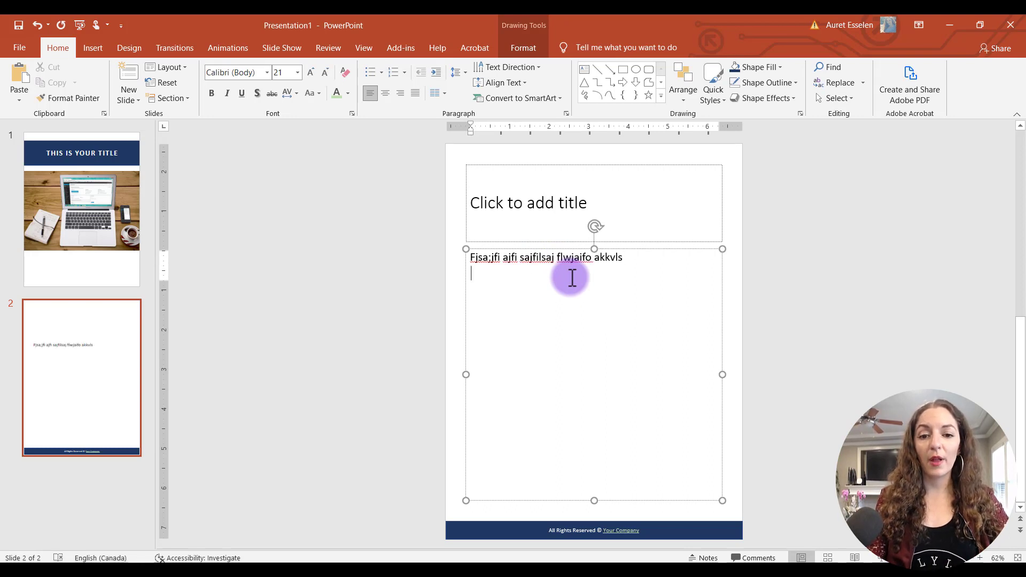
{"action": "key", "text": "ctrl+a"}
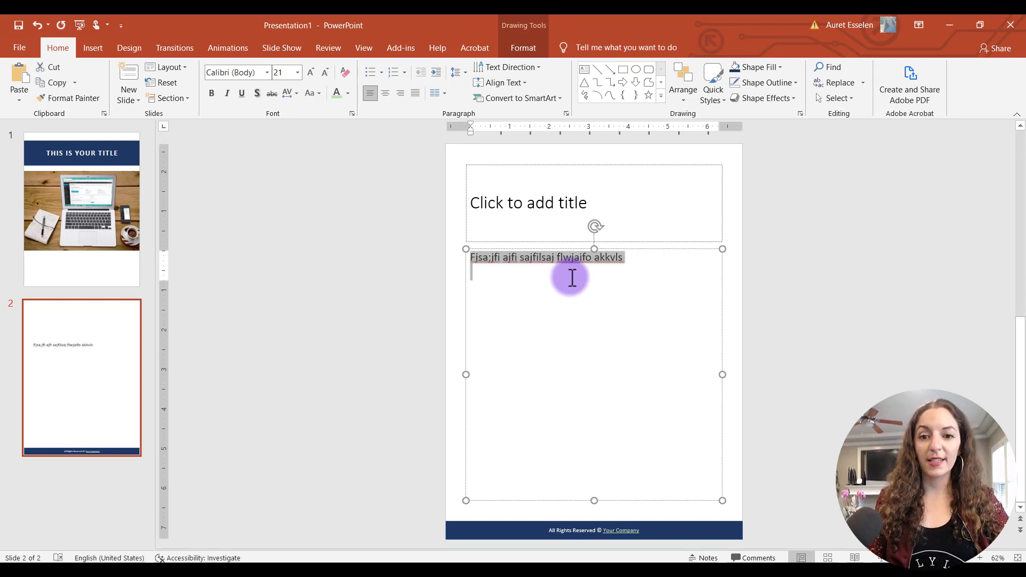
{"action": "type", "text": "Fjsa;jfi ajfi sajfilsaj flwjaifo akkvls Fjsa;jfi ajfi sajfilsaj fwjaifo akkvls Fjsa;jfi ajfi sajfilsaj flwjaifo akkvls"}
{"action": "left_click", "coordinate": [401, 300]}
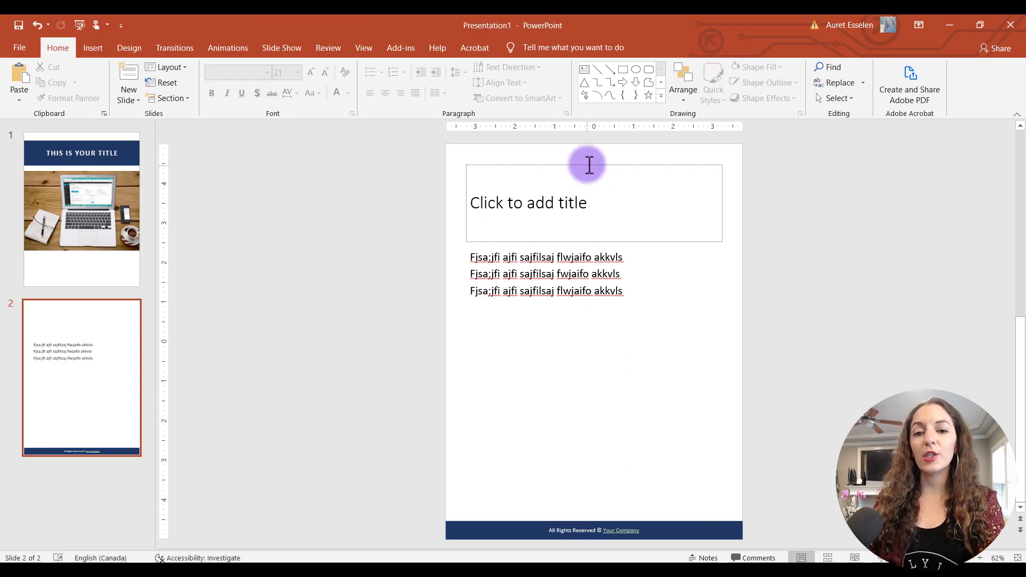
Delete the empty title placeholder and move the filler text box up near the page top
{"action": "left_click", "coordinate": [589, 165]}
{"action": "key", "text": "Delete"}
{"action": "left_click", "coordinate": [568, 273]}
{"action": "left_click_drag", "start_coordinate": [563, 249], "coordinate": [561, 173]}
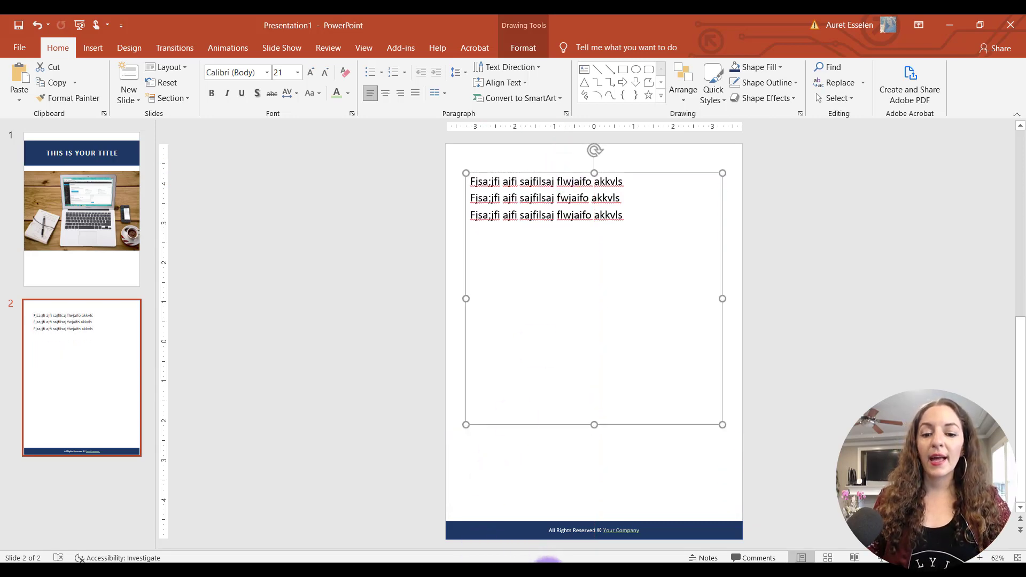
{"action": "mouse_move", "coordinate": [552, 561]}
{"action": "left_click", "coordinate": [502, 540]}
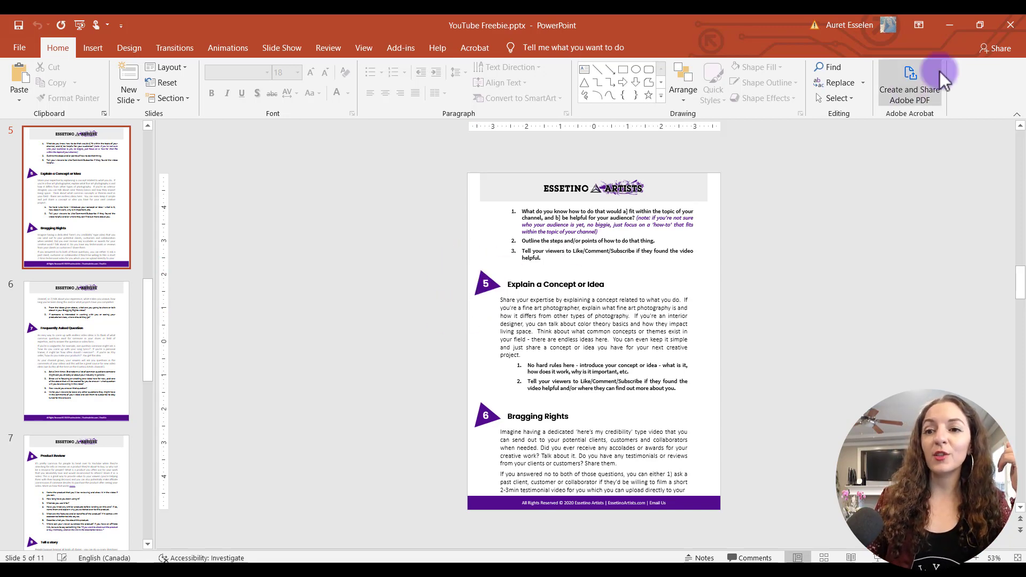
{"action": "left_click", "coordinate": [950, 25]}
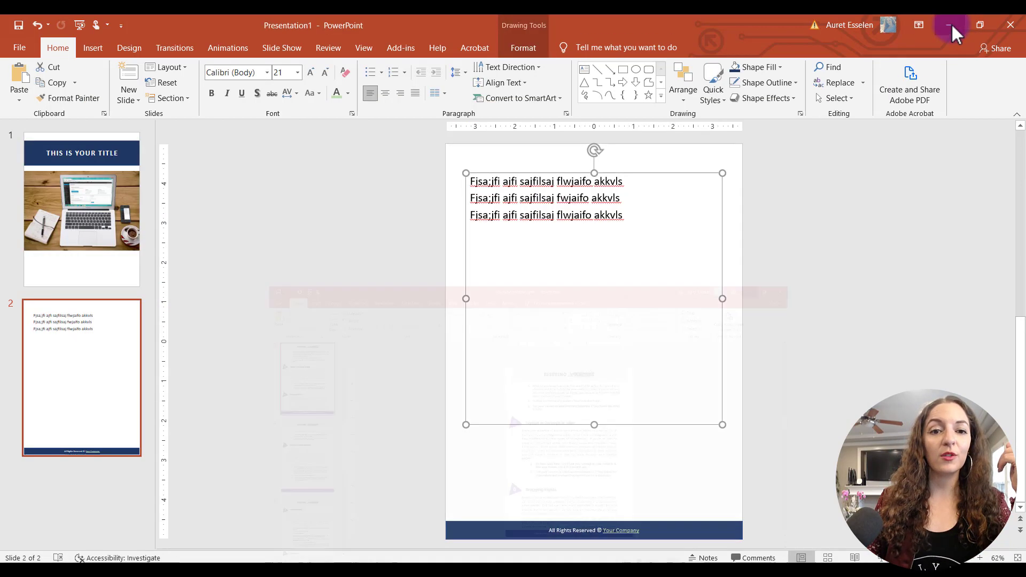
{"action": "left_click", "coordinate": [257, 232]}
Draw a pentagon arrow shape, fill it green, and move it to the slide's top-left
{"action": "left_click", "coordinate": [94, 48]}
{"action": "left_click", "coordinate": [206, 86]}
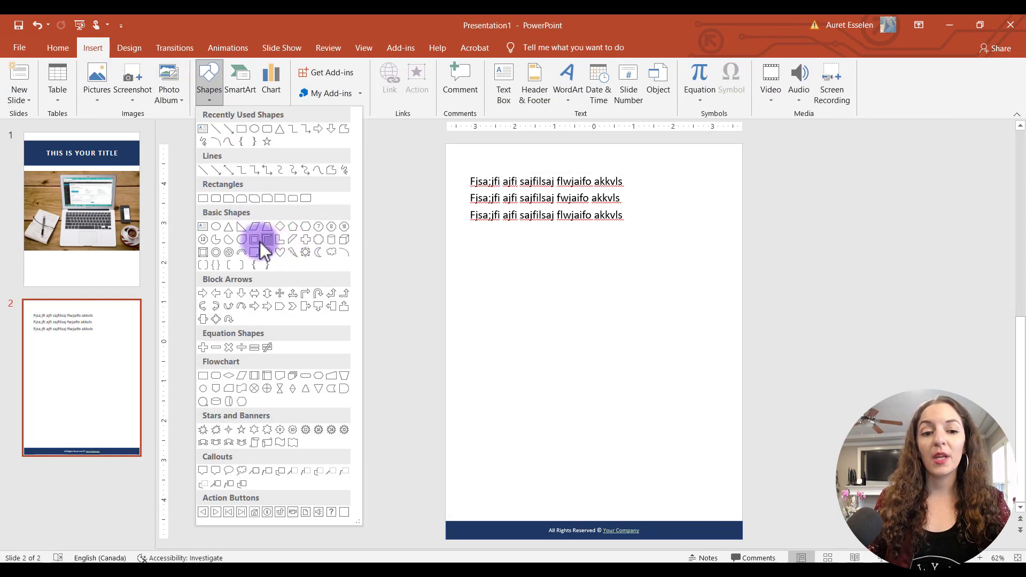
{"action": "left_click", "coordinate": [279, 306]}
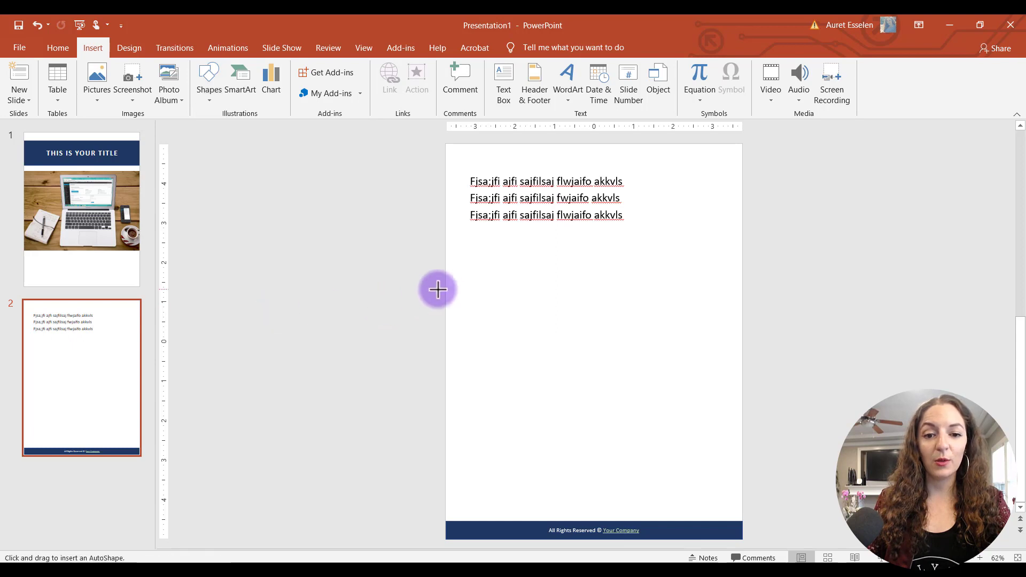
{"action": "mouse_move", "coordinate": [446, 280]}
{"action": "left_mouse_down"}
{"action": "mouse_move", "coordinate": [463, 318]}
{"action": "mouse_move", "coordinate": [487, 312]}
{"action": "left_mouse_up"}
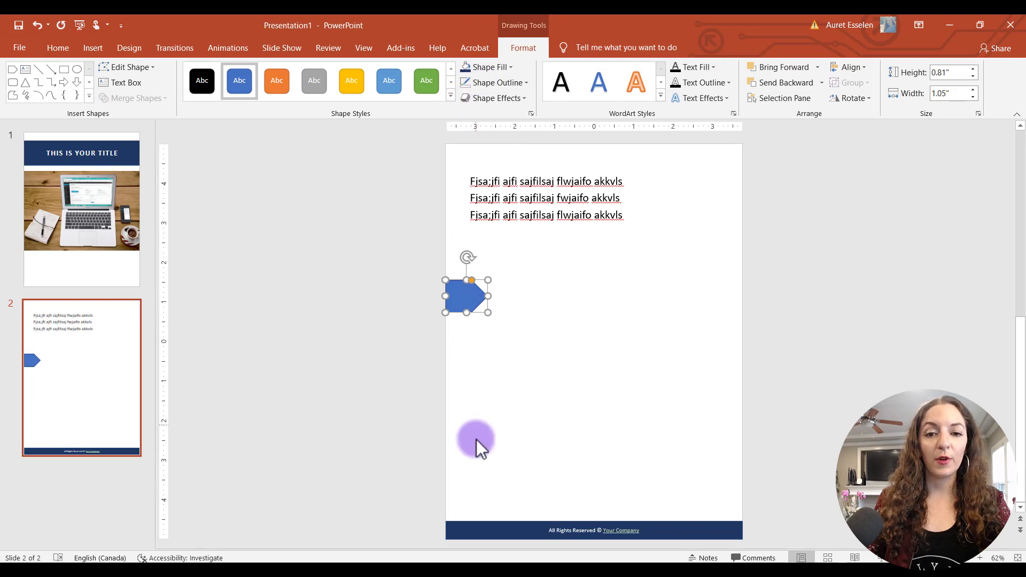
{"action": "left_click", "coordinate": [467, 66]}
{"action": "left_click", "coordinate": [511, 67]}
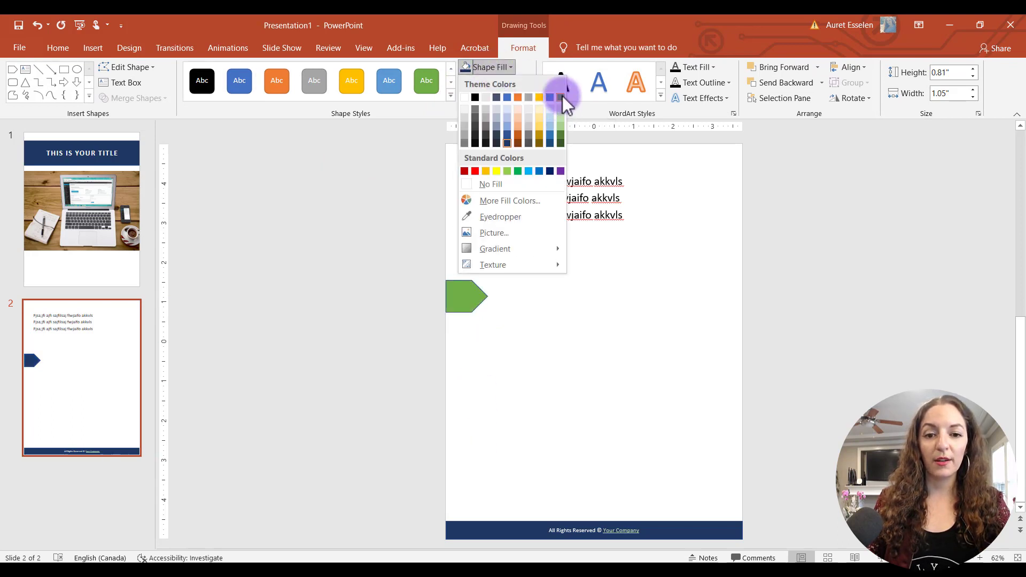
{"action": "left_click", "coordinate": [560, 97]}
{"action": "left_click_drag", "start_coordinate": [465, 297], "coordinate": [471, 182]}
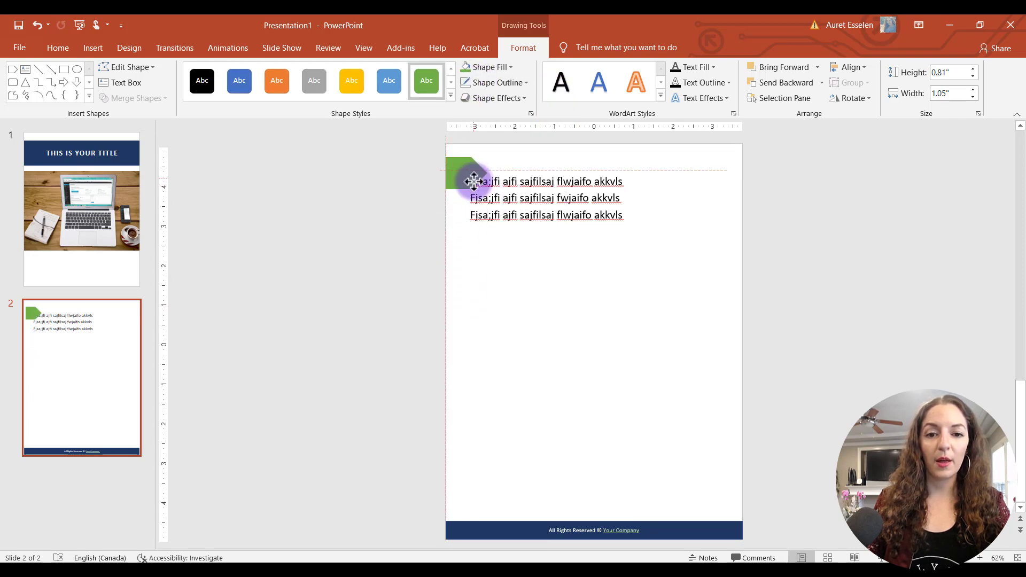
Place the text lines beside the arrow and put an enlarged number 1 in the arrow
{"action": "left_click", "coordinate": [554, 216]}
{"action": "left_click_drag", "start_coordinate": [541, 173], "coordinate": [568, 166]}
{"action": "left_click", "coordinate": [459, 179]}
{"action": "type", "text": "1"}
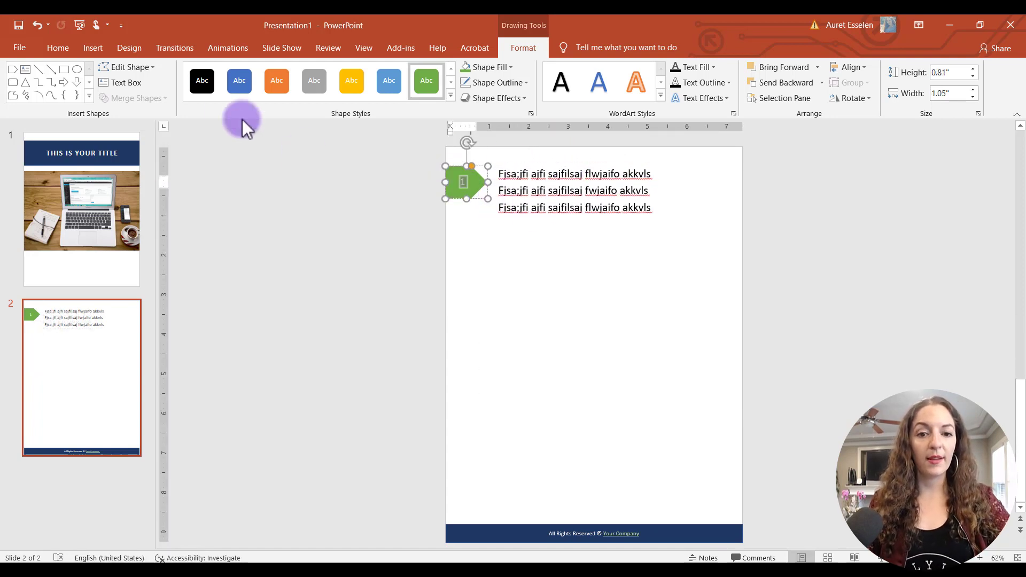
{"action": "left_click", "coordinate": [58, 47]}
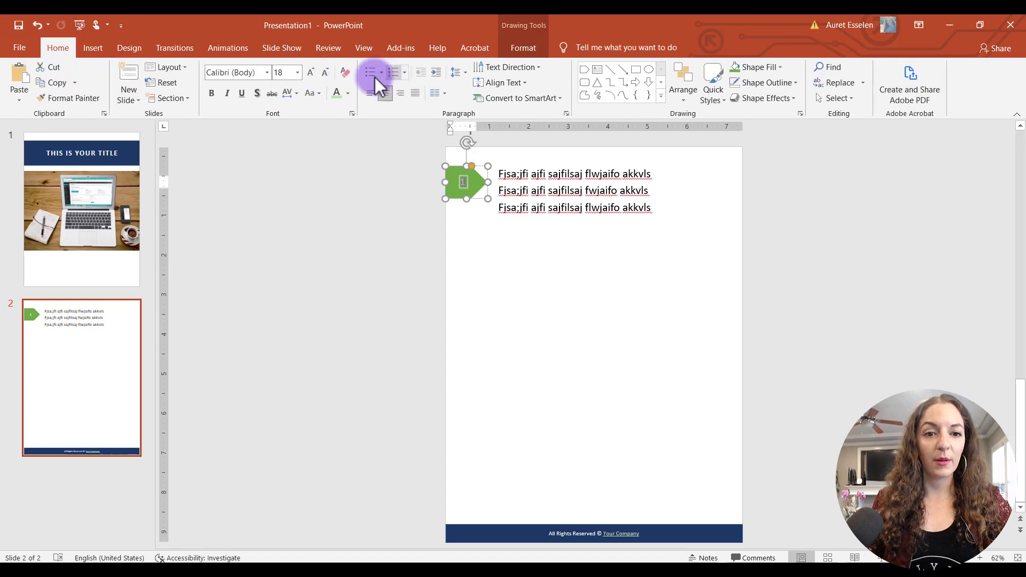
{"action": "left_click", "coordinate": [310, 72]}
{"action": "left_click", "coordinate": [310, 73]}
{"action": "left_click", "coordinate": [310, 72]}
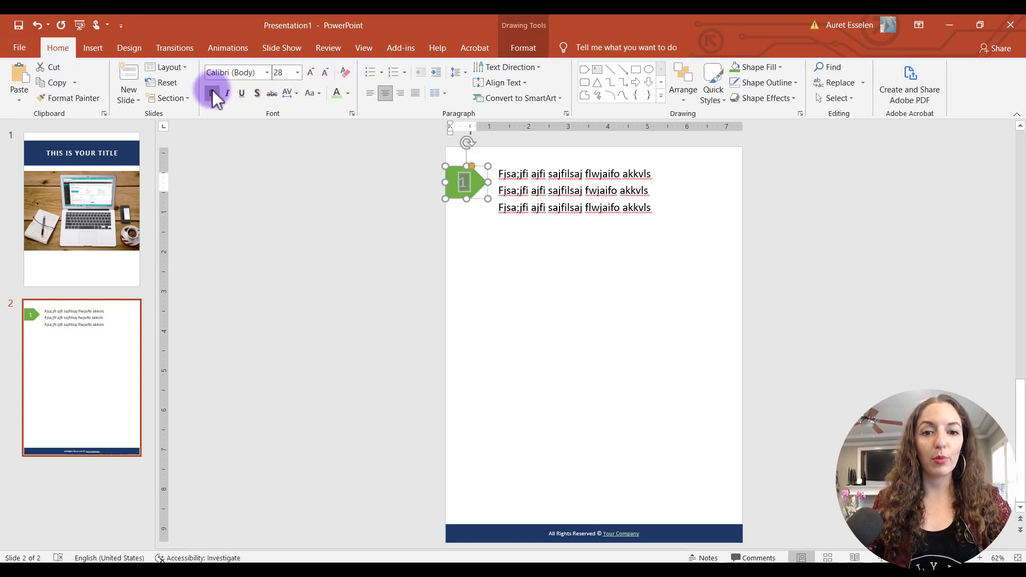
{"action": "left_click", "coordinate": [396, 246]}
{"action": "left_click", "coordinate": [560, 207]}
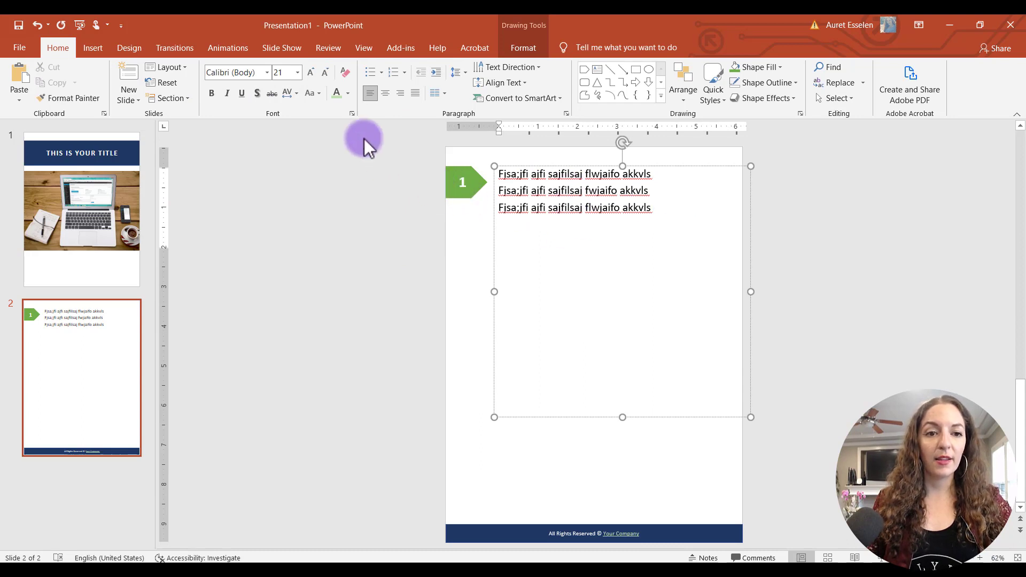
Reduce the three filler text lines to 16 pt
{"action": "key", "text": "ctrl+a"}
{"action": "left_click", "coordinate": [325, 72]}
{"action": "left_click", "coordinate": [328, 74]}
{"action": "left_click", "coordinate": [607, 260]}
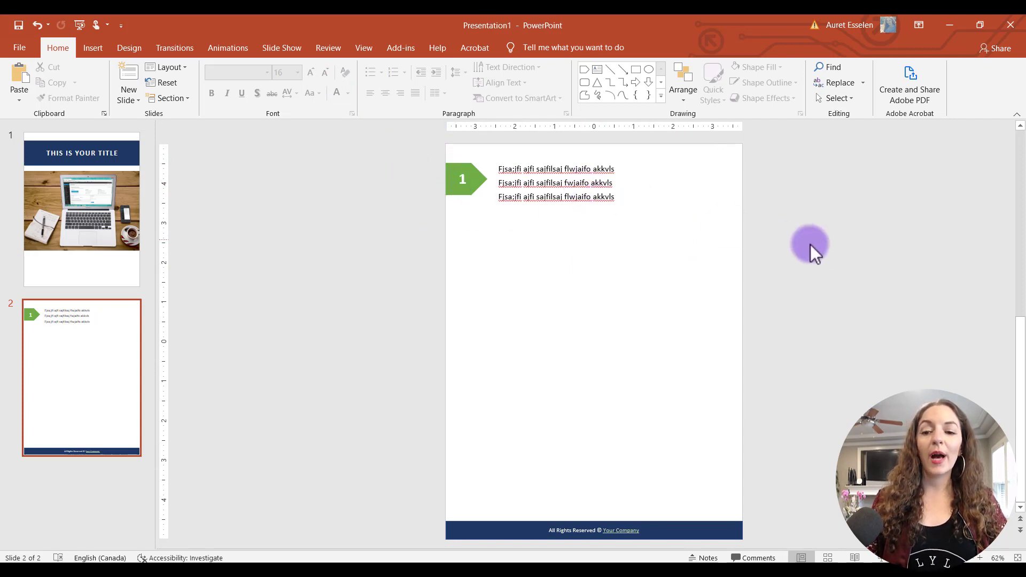
Select the green 1 marker together with its text box and copy them
{"action": "left_click_drag", "start_coordinate": [836, 263], "coordinate": [412, 139]}
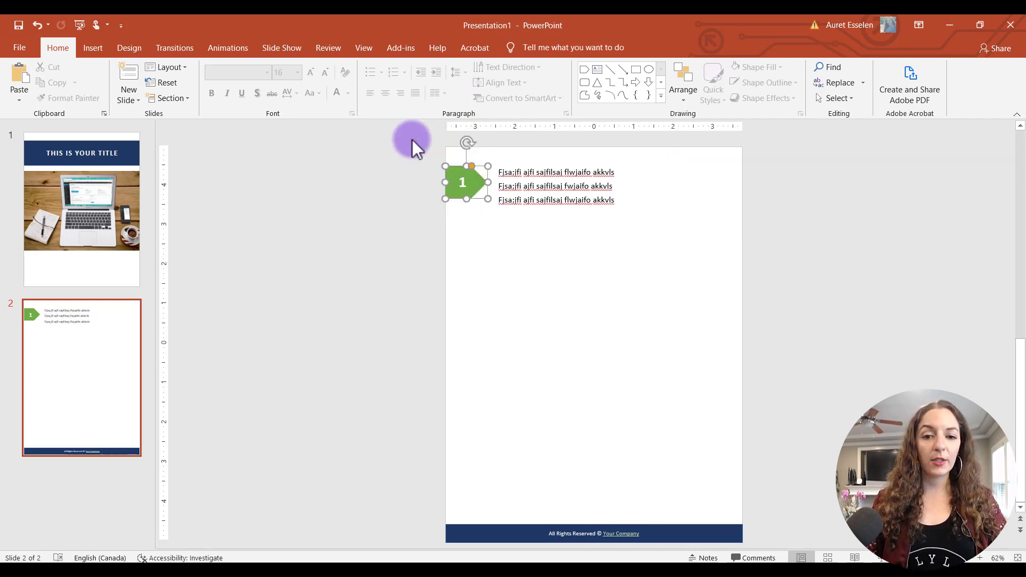
{"action": "left_click", "coordinate": [548, 186]}
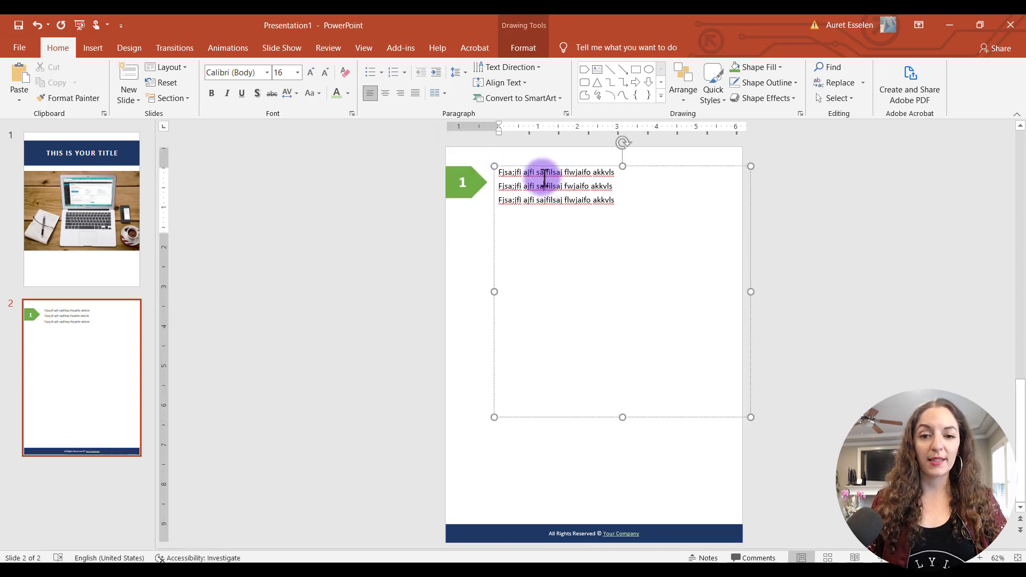
{"action": "left_click", "coordinate": [441, 283]}
{"action": "left_click", "coordinate": [546, 186]}
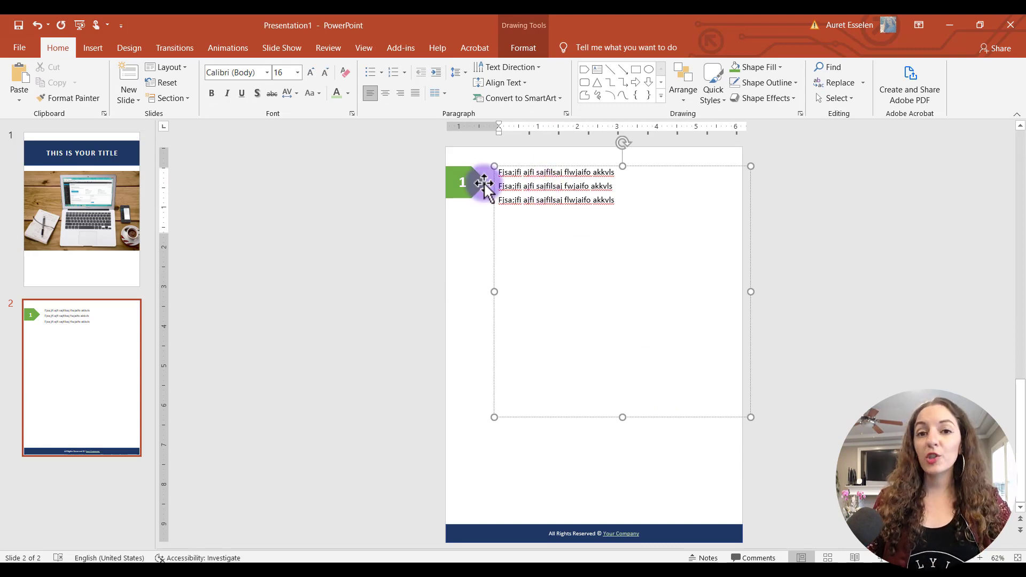
{"action": "left_click", "coordinate": [459, 170], "text": "shift"}
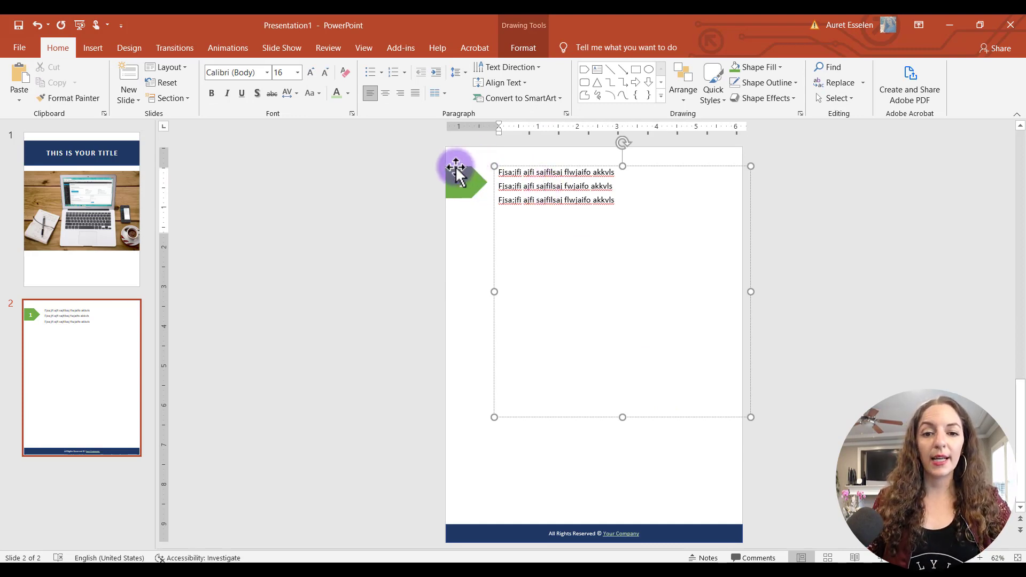
{"action": "left_click_drag", "start_coordinate": [456, 167], "coordinate": [459, 197]}
{"action": "right_click", "coordinate": [460, 191]}
{"action": "left_click", "coordinate": [414, 222]}
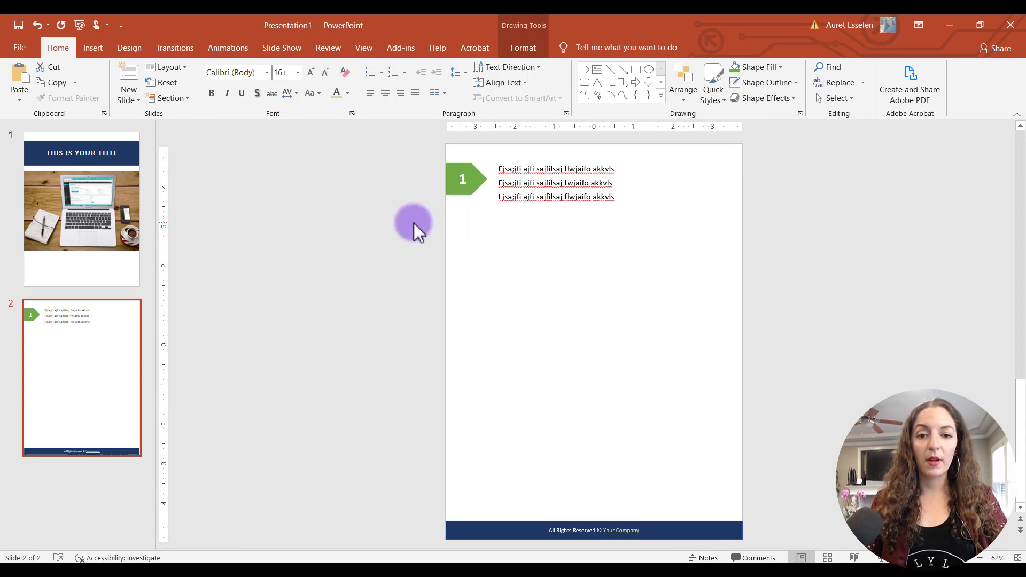
Paste the copied block below the original and renumber its marker to 2
{"action": "right_click", "coordinate": [508, 253]}
{"action": "left_click", "coordinate": [535, 279]}
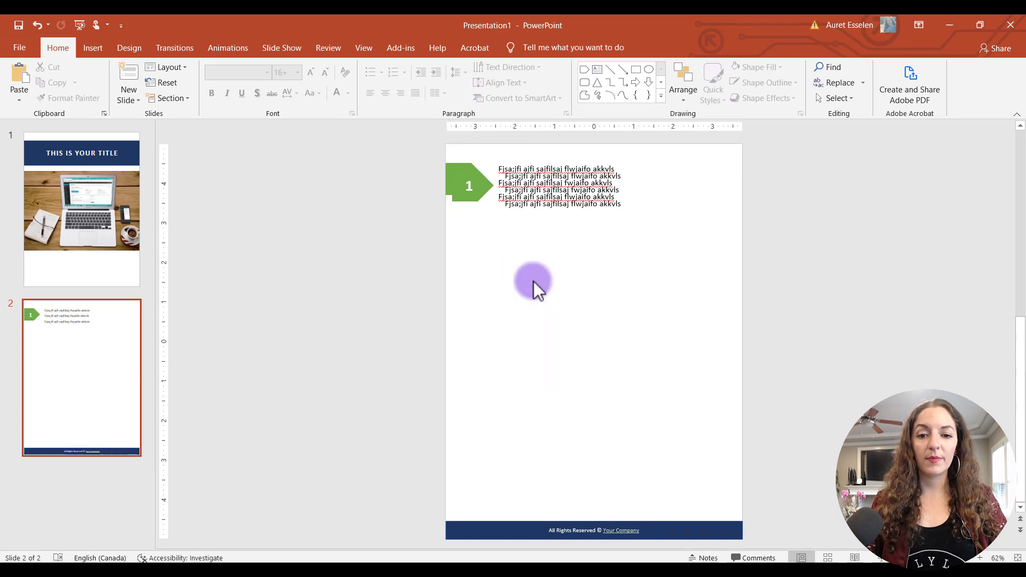
{"action": "left_click_drag", "start_coordinate": [500, 227], "coordinate": [495, 296]}
{"action": "left_click", "coordinate": [465, 258]}
{"action": "type", "text": "2"}
{"action": "left_click", "coordinate": [377, 290]}
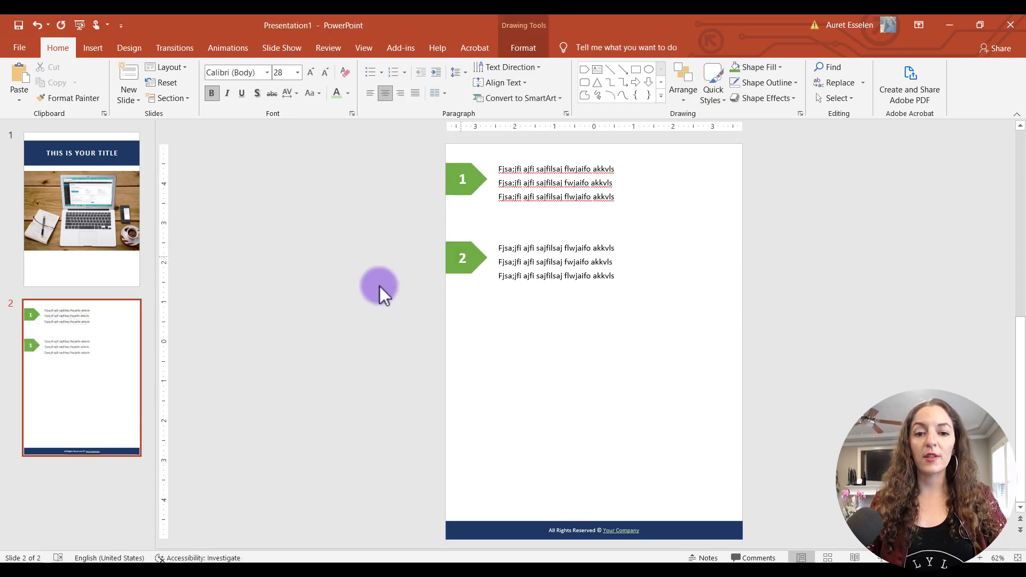
{"action": "left_click", "coordinate": [570, 258]}
{"action": "left_click", "coordinate": [363, 309]}
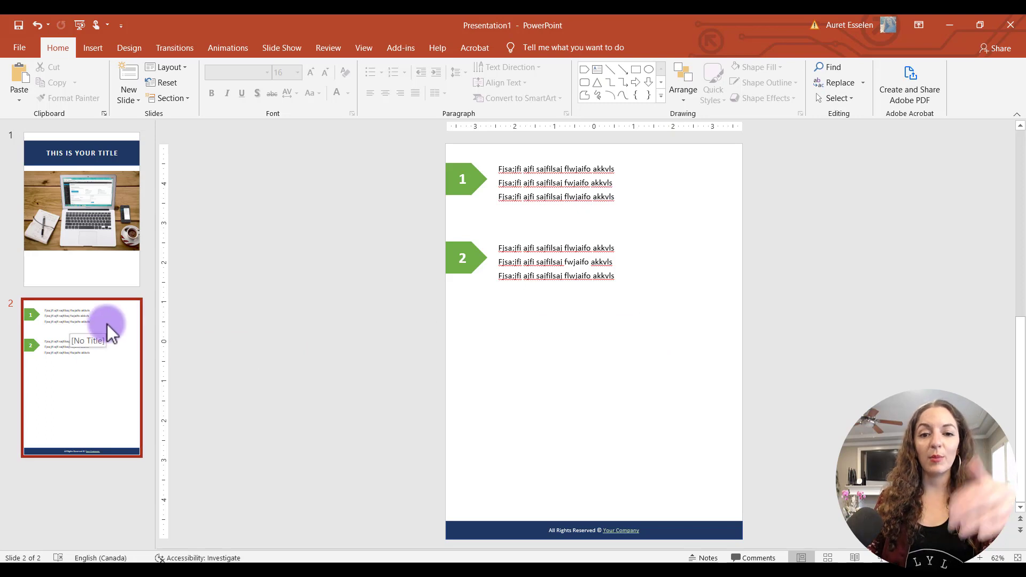
{"action": "left_click", "coordinate": [114, 380]}
Duplicate slide 2 into a new slide 3, then change its green markers from 1 and 2 to 5 and 6
{"action": "right_click", "coordinate": [114, 380]}
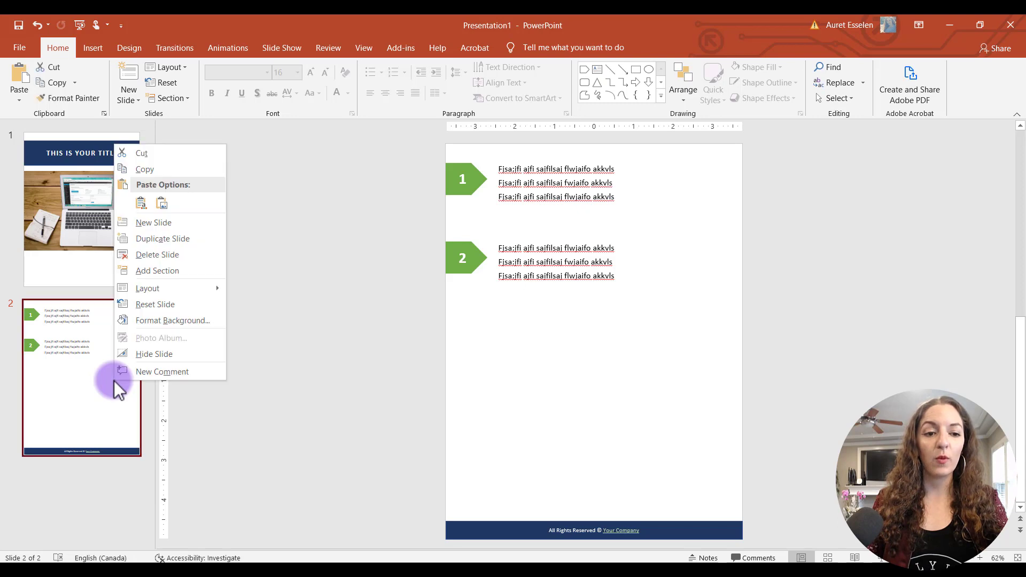
{"action": "left_click", "coordinate": [146, 242]}
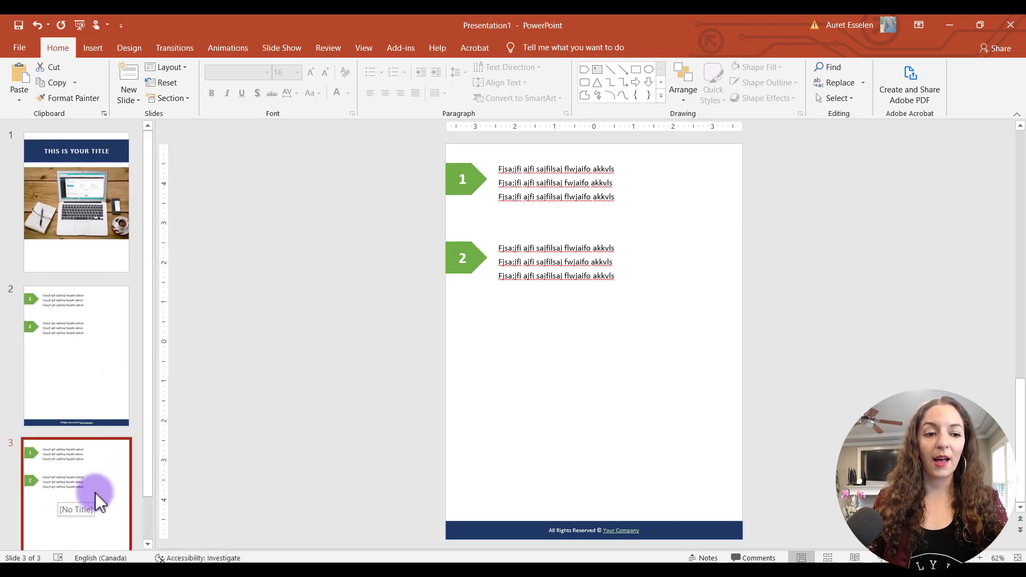
{"action": "left_click", "coordinate": [470, 180]}
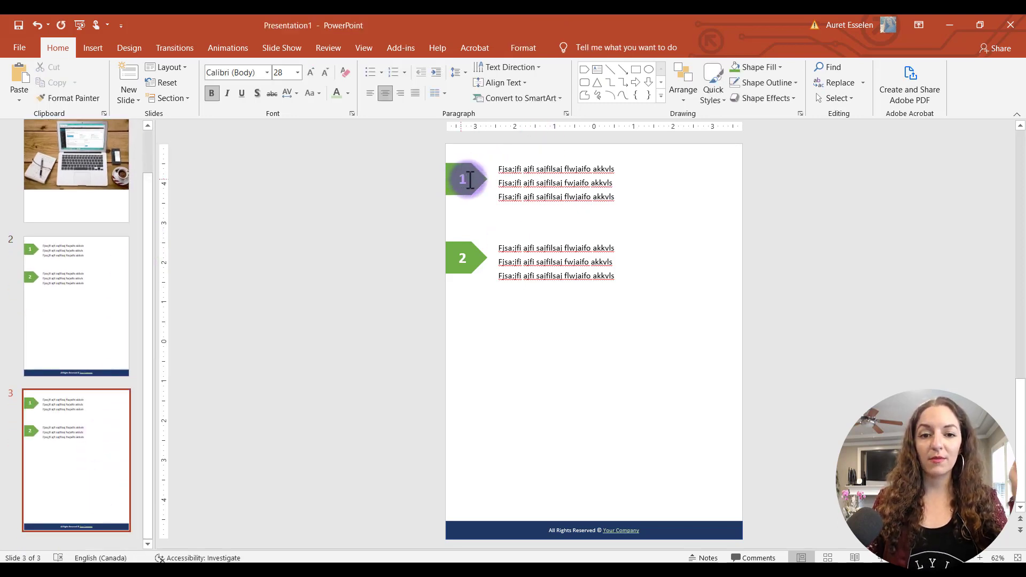
{"action": "double_click", "coordinate": [470, 180]}
{"action": "type", "text": "5"}
{"action": "double_click", "coordinate": [470, 259]}
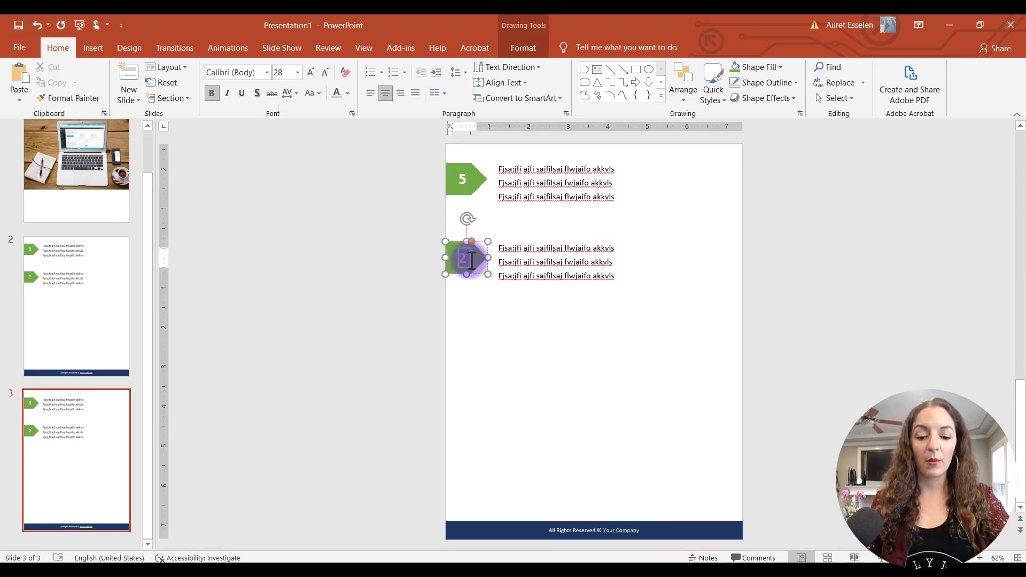
{"action": "type", "text": "6"}
{"action": "left_click", "coordinate": [513, 227]}
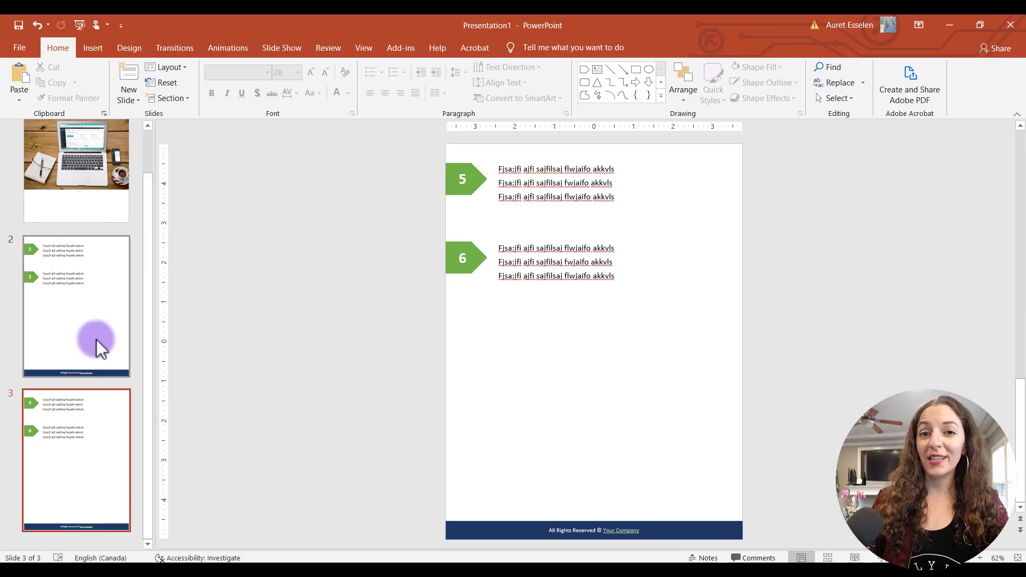
{"action": "left_click", "coordinate": [101, 415]}
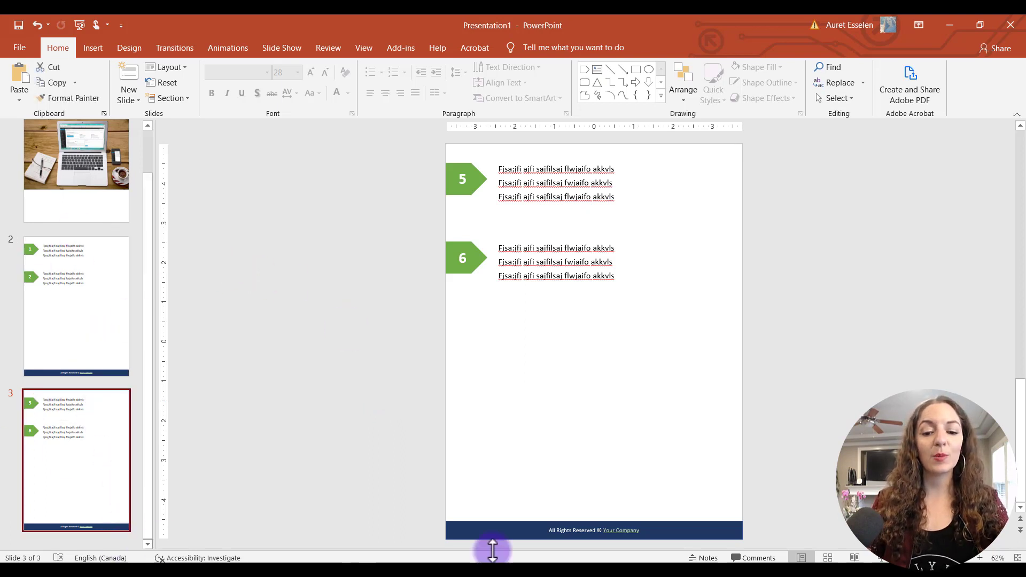
{"action": "left_click", "coordinate": [550, 560]}
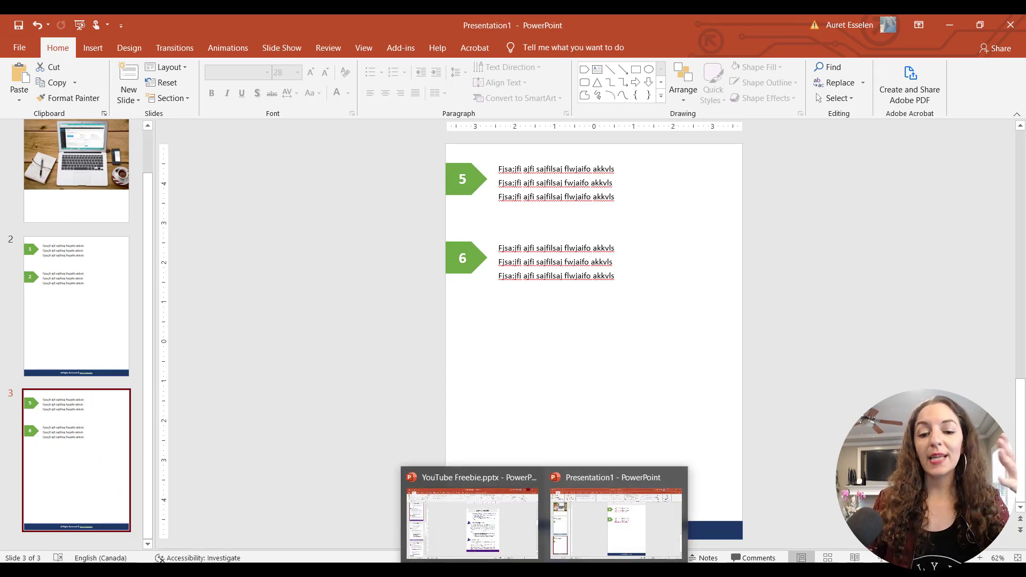
{"action": "left_click", "coordinate": [470, 529]}
{"action": "left_click_drag", "start_coordinate": [150, 334], "coordinate": [149, 518]}
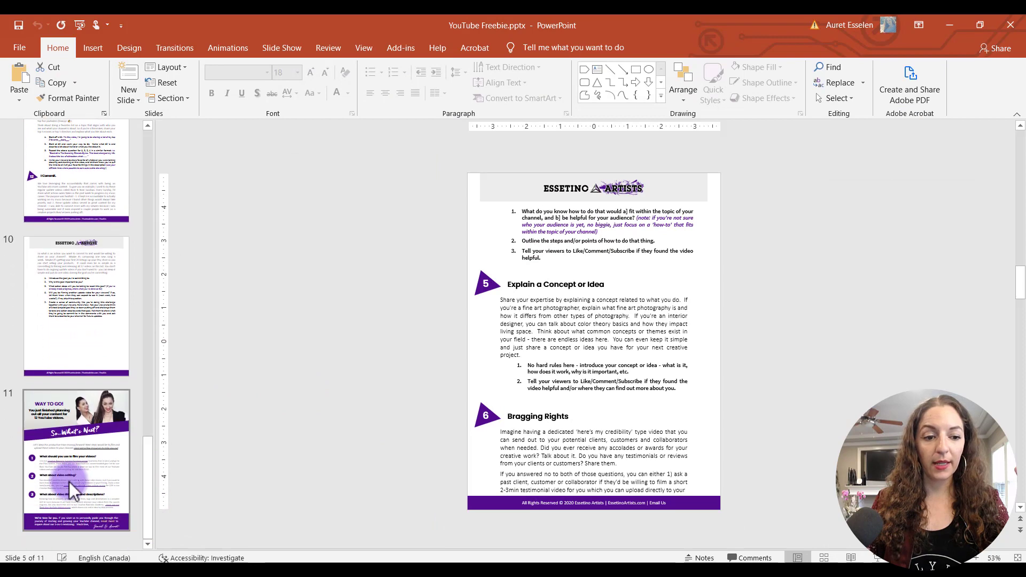
{"action": "left_click", "coordinate": [69, 482]}
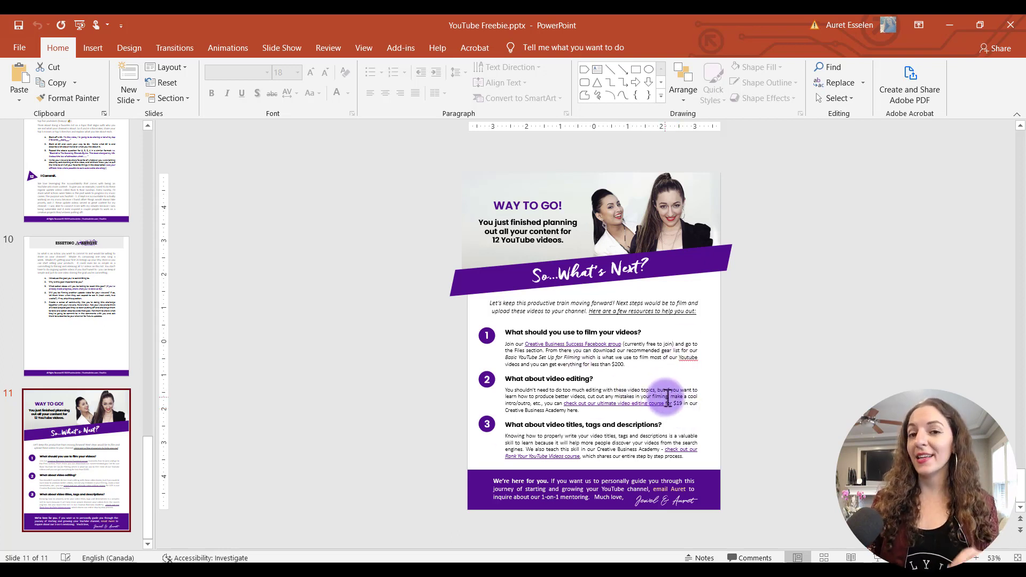
{"action": "mouse_move", "coordinate": [476, 561]}
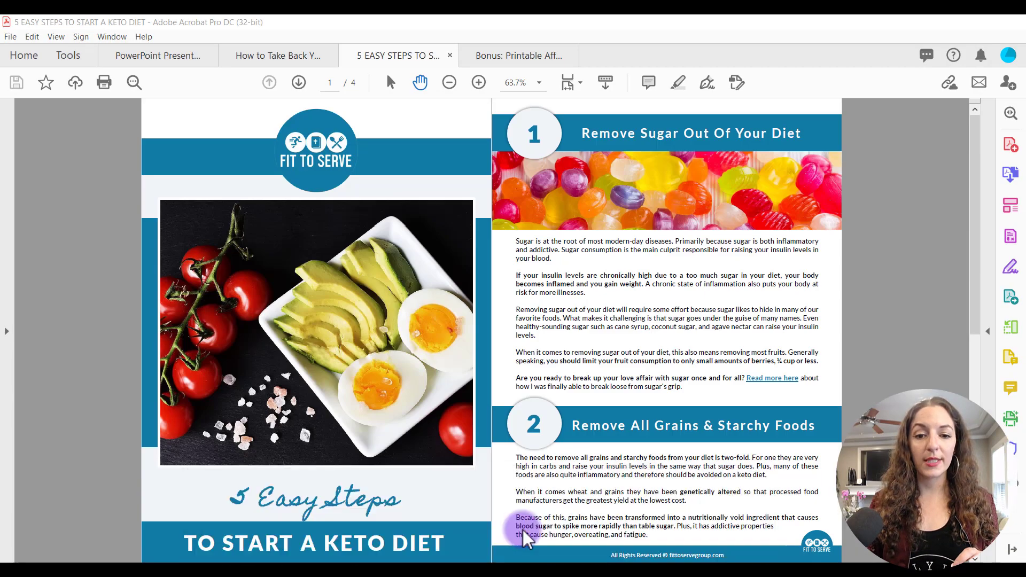
{"action": "left_click", "coordinate": [521, 532]}
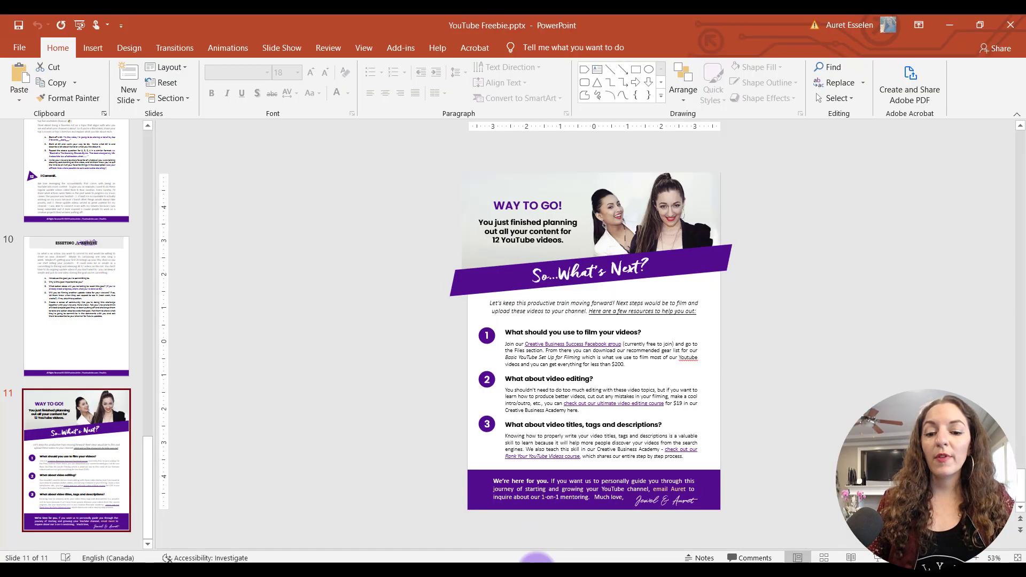
{"action": "left_click", "coordinate": [604, 528]}
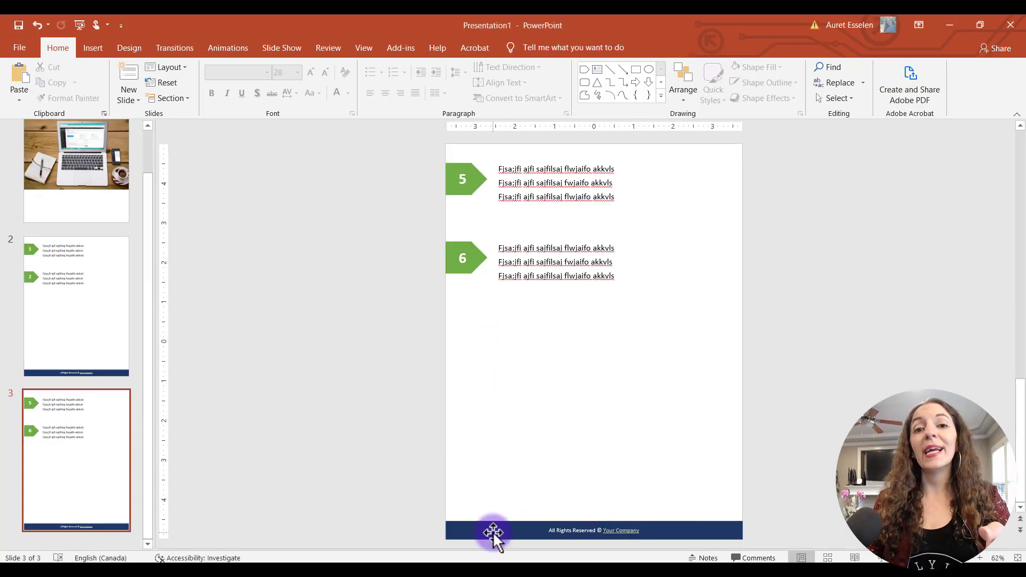
Duplicate slide 3 as slide 4 and stretch its navy footer bar up over the lower half
{"action": "right_click", "coordinate": [89, 483]}
{"action": "left_click", "coordinate": [136, 342]}
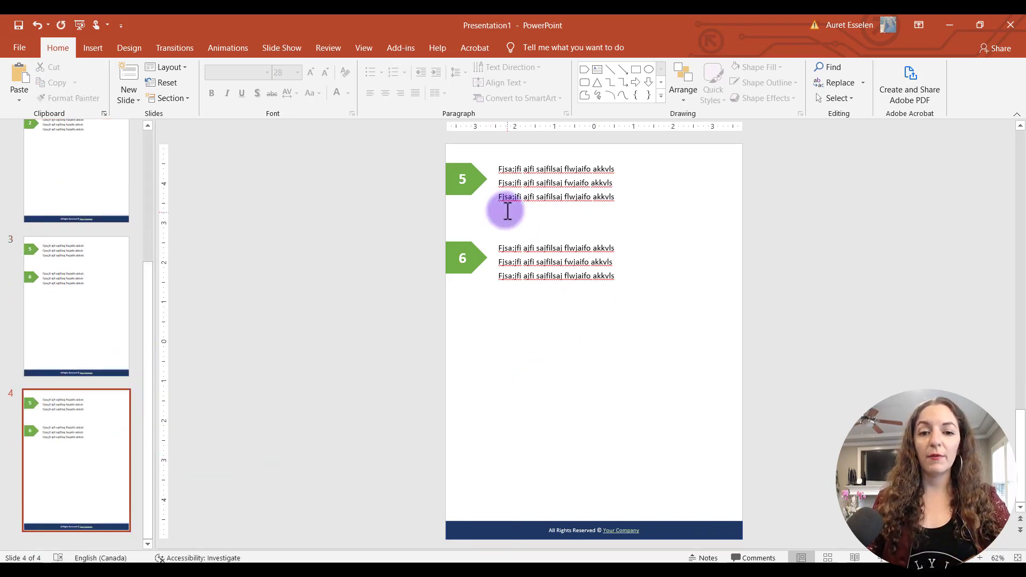
{"action": "left_click", "coordinate": [517, 528]}
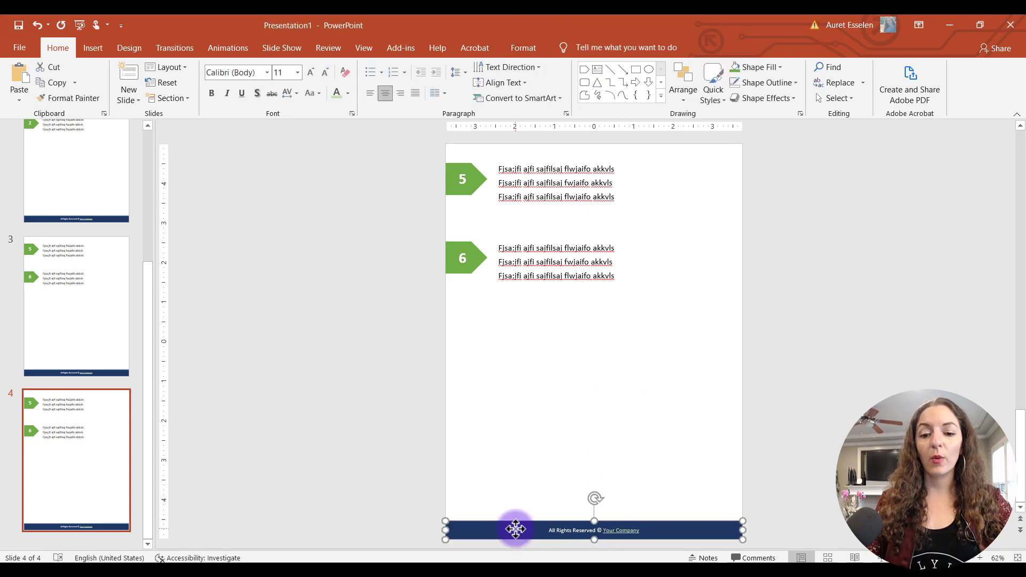
{"action": "left_click_drag", "start_coordinate": [592, 517], "coordinate": [587, 316]}
Delete the footer text and change the second arrow's number from 6 to 10
{"action": "left_click_drag", "start_coordinate": [552, 427], "coordinate": [730, 433]}
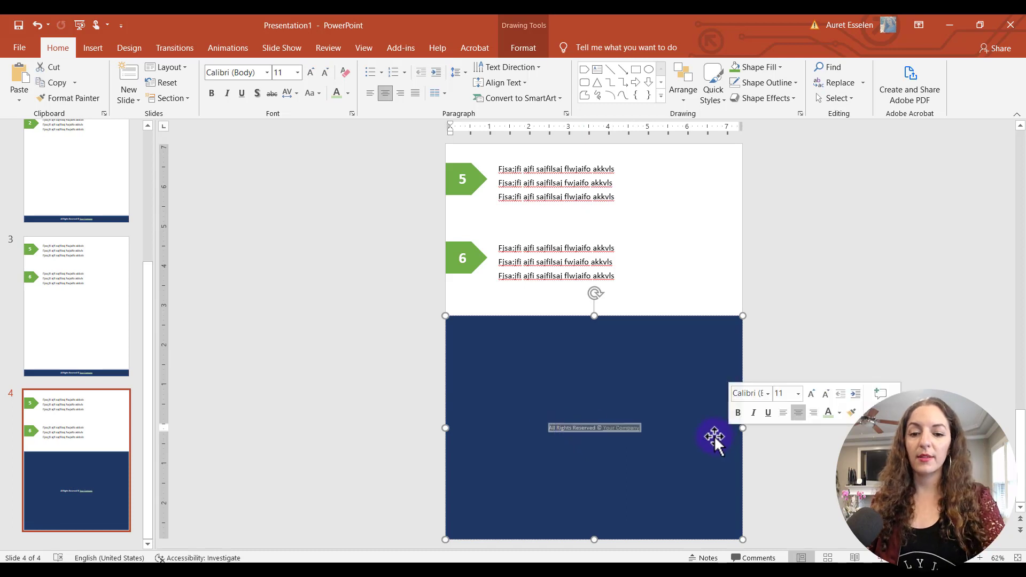
{"action": "key", "text": "Delete"}
{"action": "left_click", "coordinate": [406, 410]}
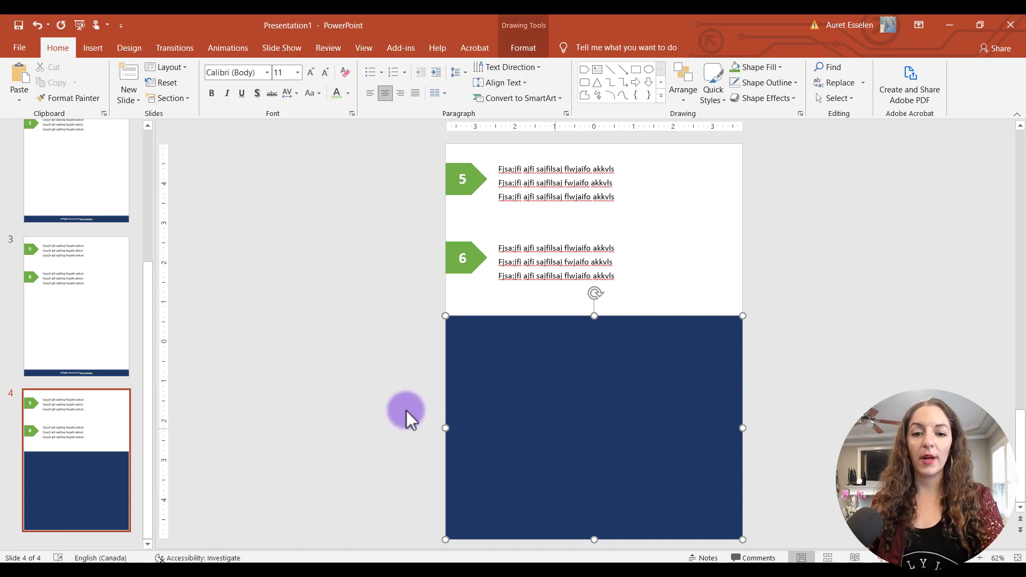
{"action": "double_click", "coordinate": [470, 259]}
{"action": "type", "text": "10"}
{"action": "left_click", "coordinate": [440, 348]}
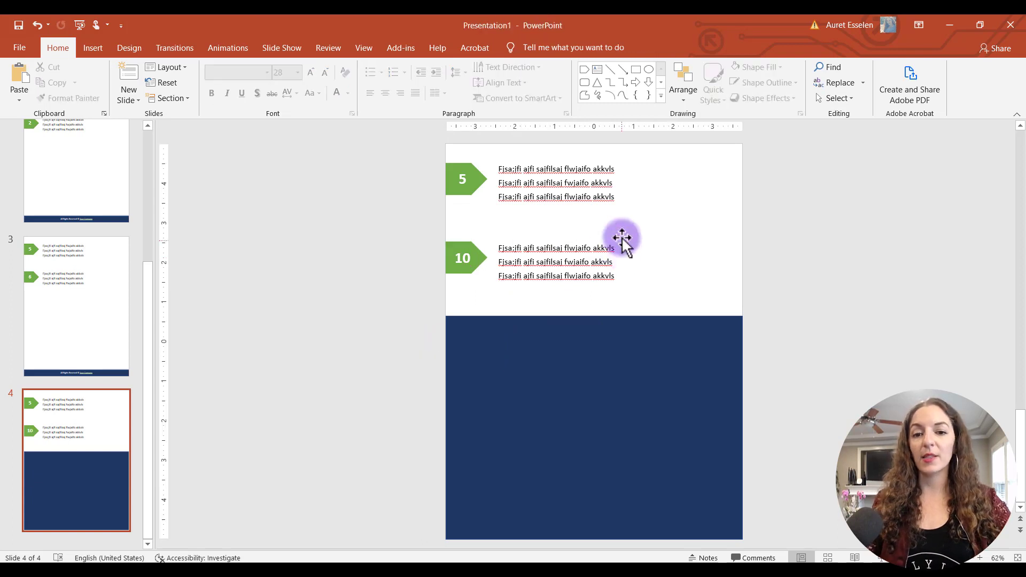
Select and deselect the enlarged navy rectangle to check it
{"action": "left_click", "coordinate": [637, 373]}
{"action": "left_click", "coordinate": [346, 351]}
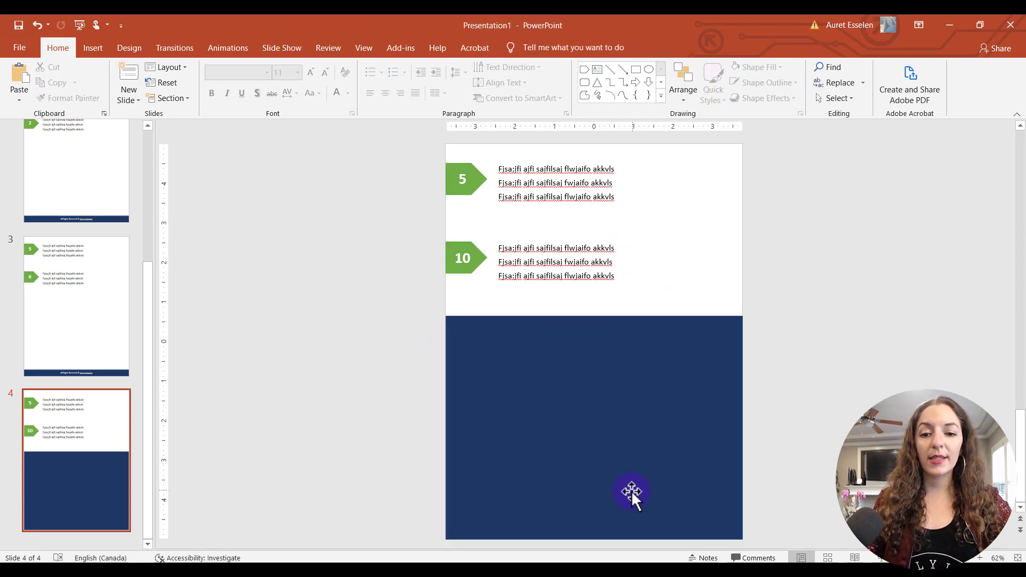
{"action": "left_click", "coordinate": [609, 368]}
{"action": "left_click", "coordinate": [240, 171]}
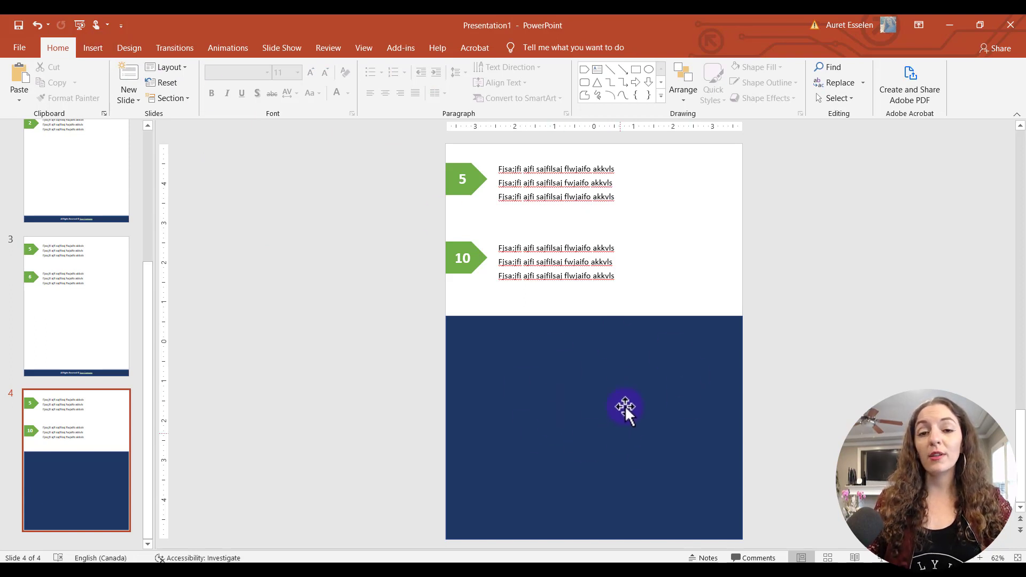
Draw a wide rectangle across the top of the navy block and give it the green style
{"action": "left_click", "coordinate": [92, 52]}
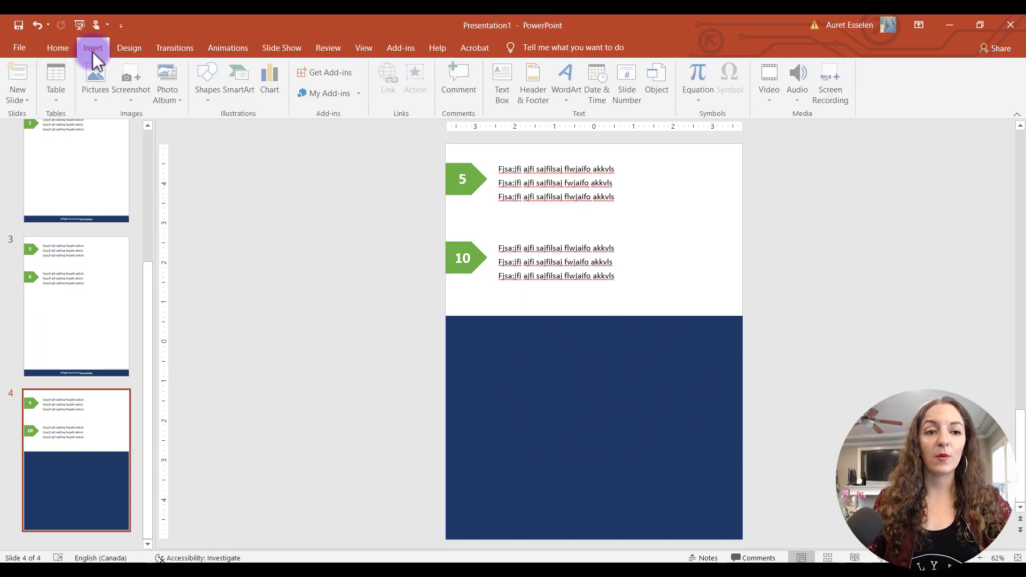
{"action": "left_click", "coordinate": [210, 99]}
{"action": "left_click", "coordinate": [255, 129]}
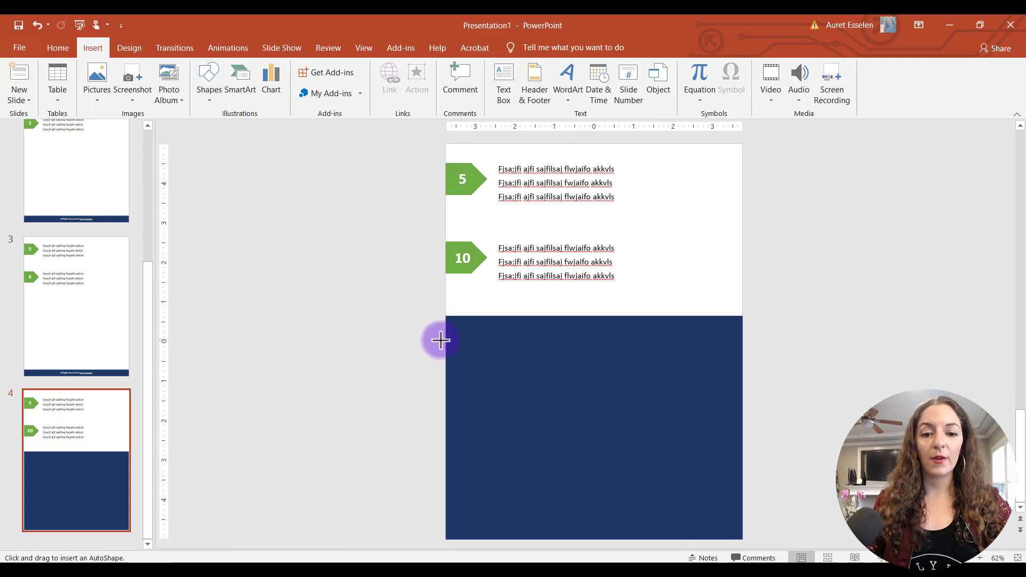
{"action": "mouse_move", "coordinate": [466, 341]}
{"action": "left_mouse_down"}
{"action": "mouse_move", "coordinate": [545, 405]}
{"action": "mouse_move", "coordinate": [718, 395]}
{"action": "left_mouse_up"}
{"action": "left_click", "coordinate": [468, 66]}
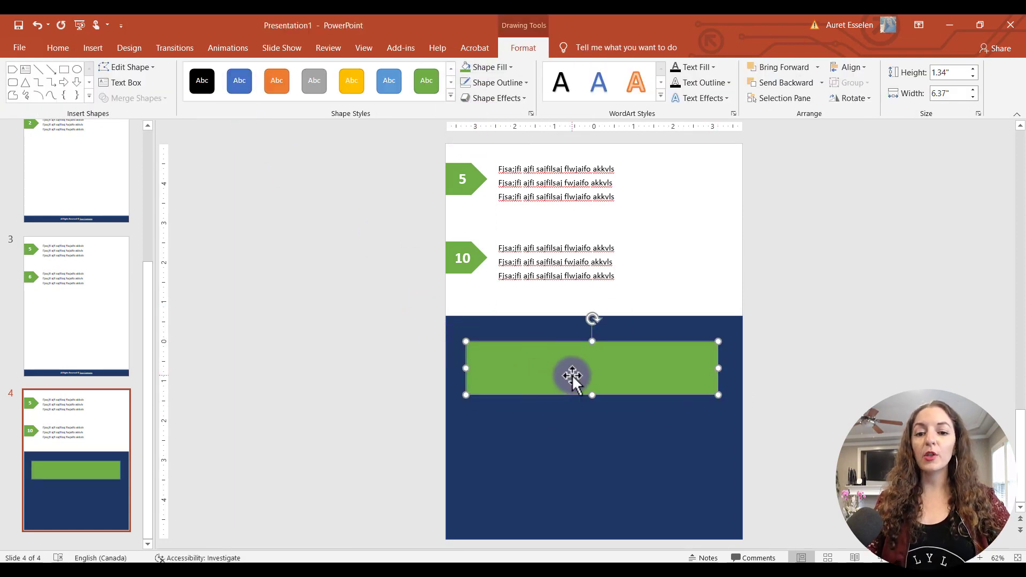
{"action": "left_click", "coordinate": [474, 85]}
Type What's Next? in the green banner, then make it UPPERCASE, larger and bold
{"action": "left_click", "coordinate": [591, 368]}
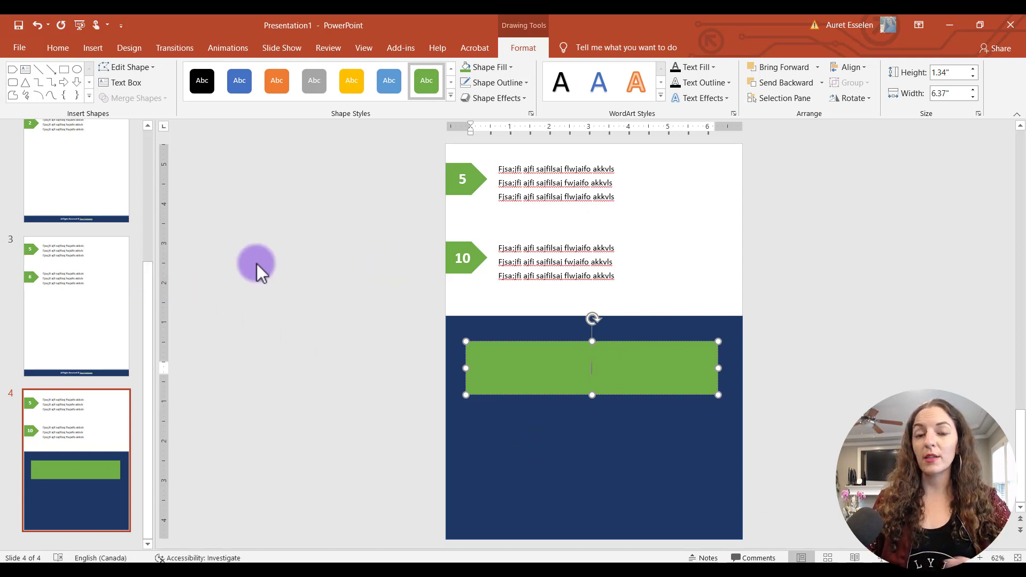
{"action": "type", "text": "What’s Next"}
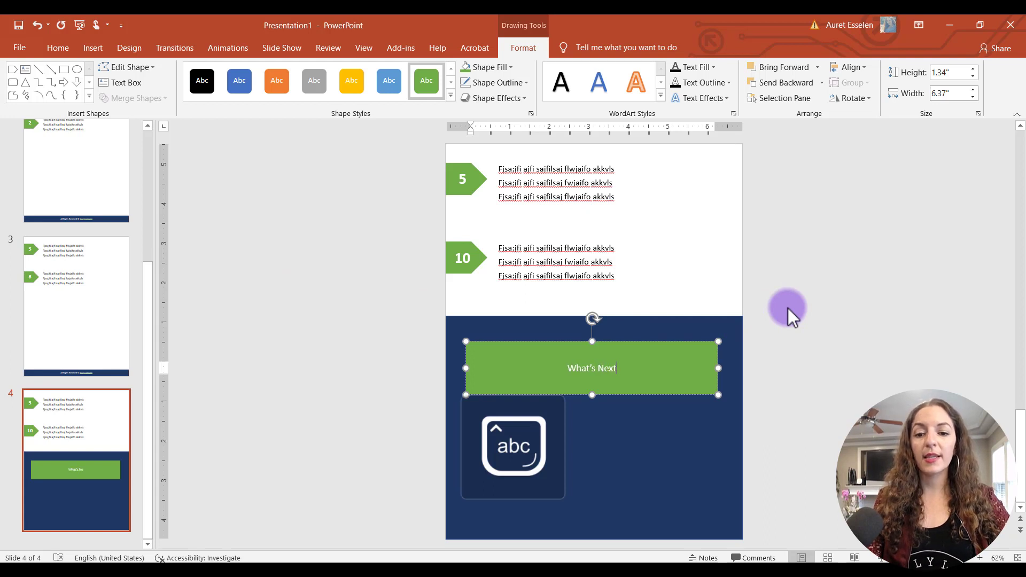
{"action": "type", "text": "?"}
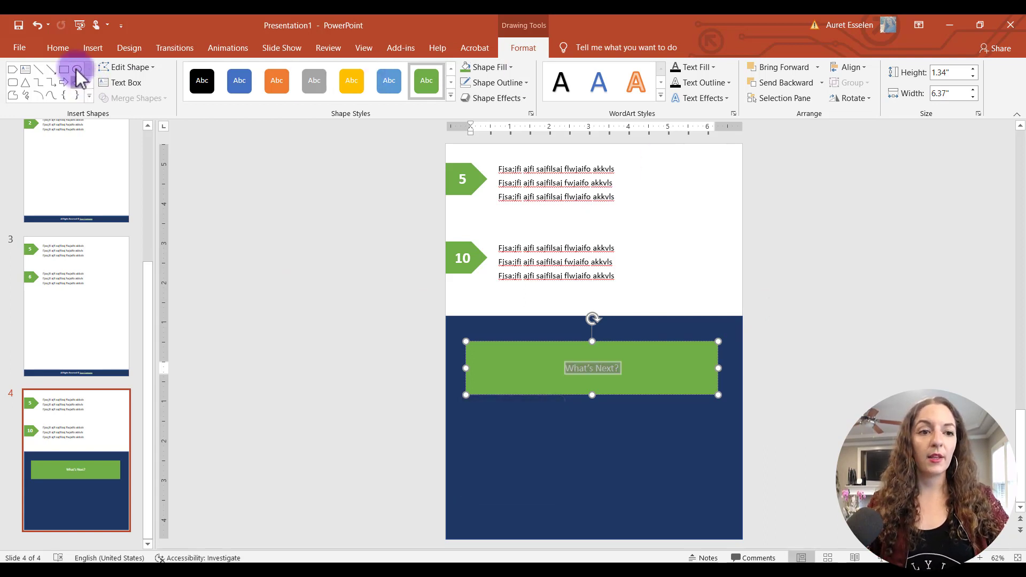
{"action": "left_click", "coordinate": [57, 47]}
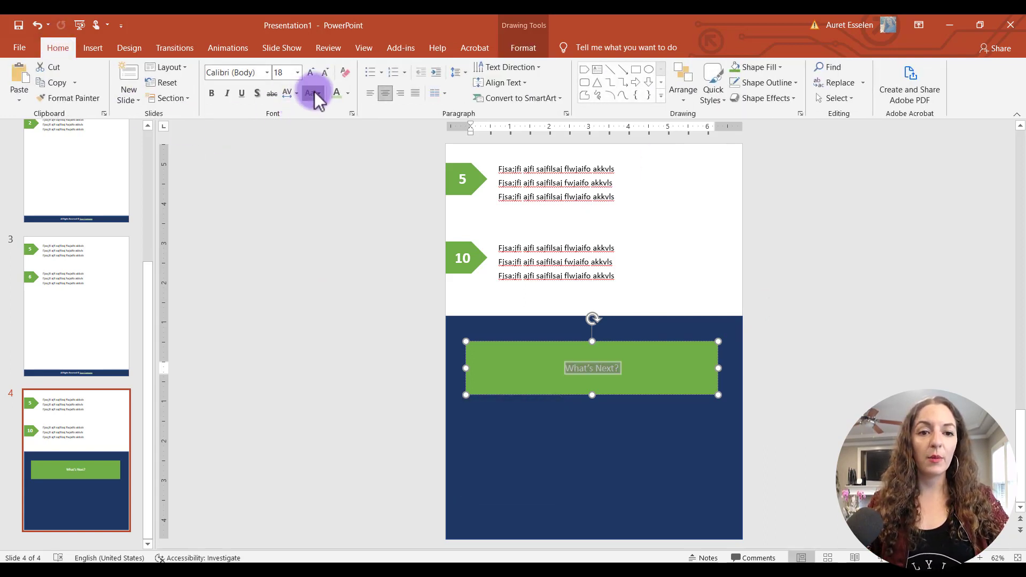
{"action": "left_click", "coordinate": [314, 91]}
{"action": "left_click", "coordinate": [332, 140]}
{"action": "left_click", "coordinate": [312, 75]}
{"action": "left_click", "coordinate": [311, 75]}
{"action": "left_click", "coordinate": [310, 73]}
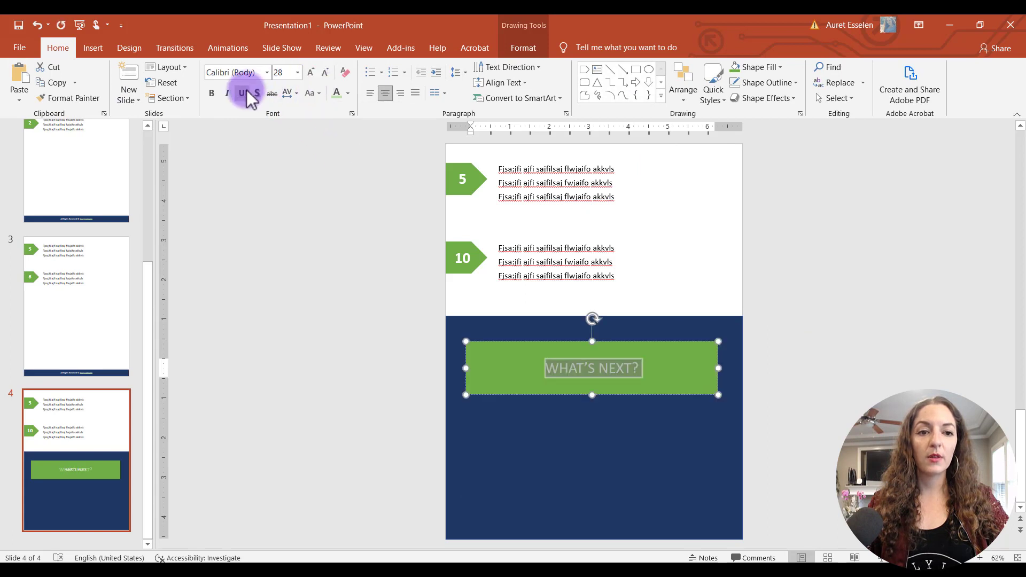
{"action": "left_click", "coordinate": [212, 93]}
{"action": "left_click", "coordinate": [323, 344]}
{"action": "left_click", "coordinate": [582, 416]}
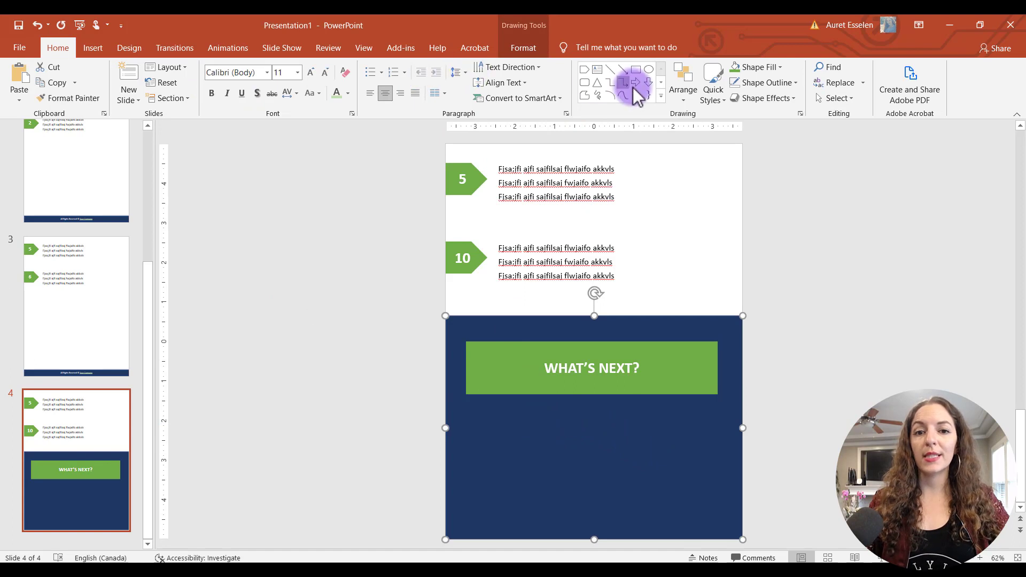
Draw a text box below the banner reading 'Do this' in white
{"action": "left_click", "coordinate": [93, 48]}
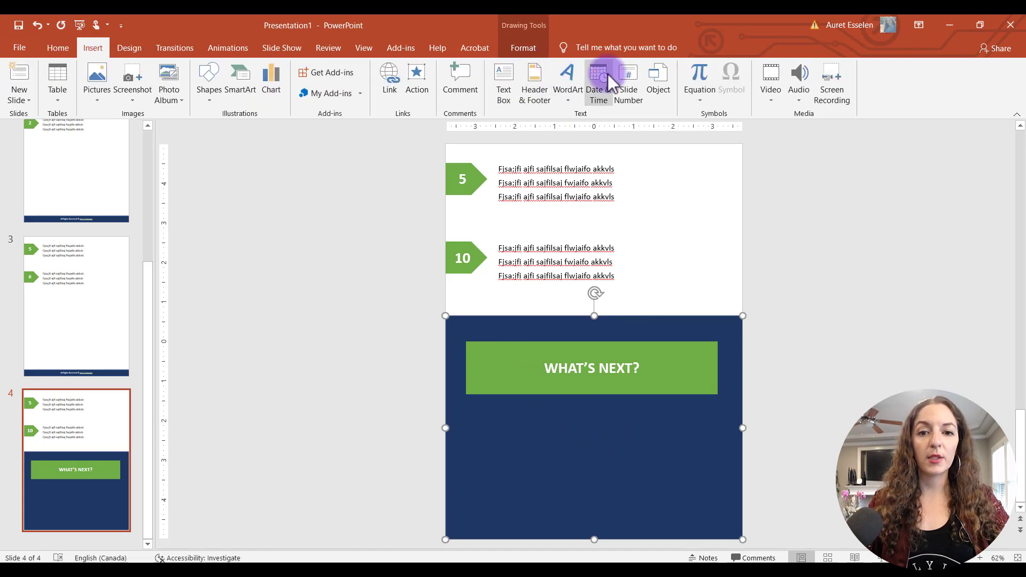
{"action": "left_click", "coordinate": [502, 85]}
{"action": "left_click_drag", "start_coordinate": [509, 413], "coordinate": [671, 505]}
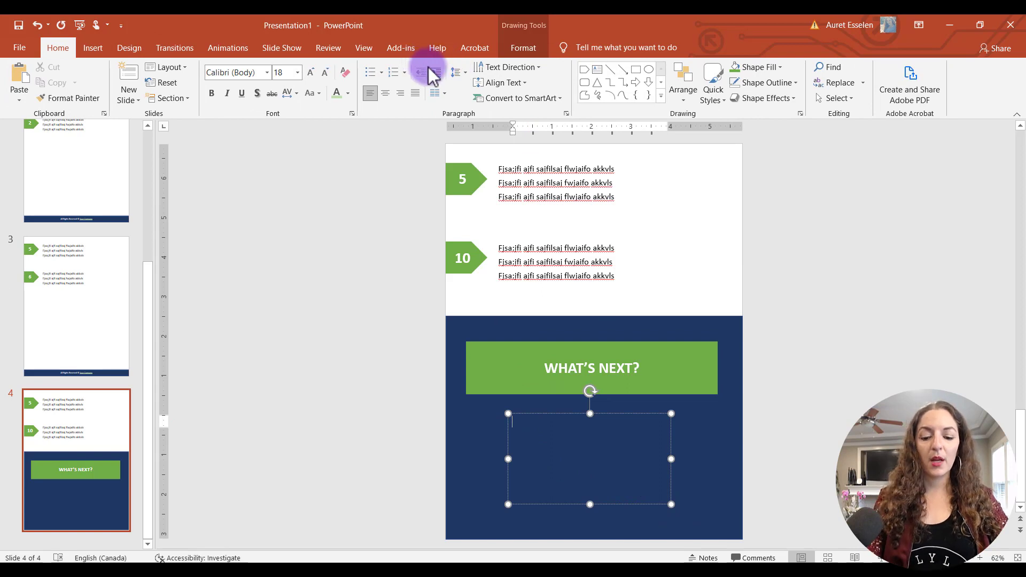
{"action": "type", "text": "do"}
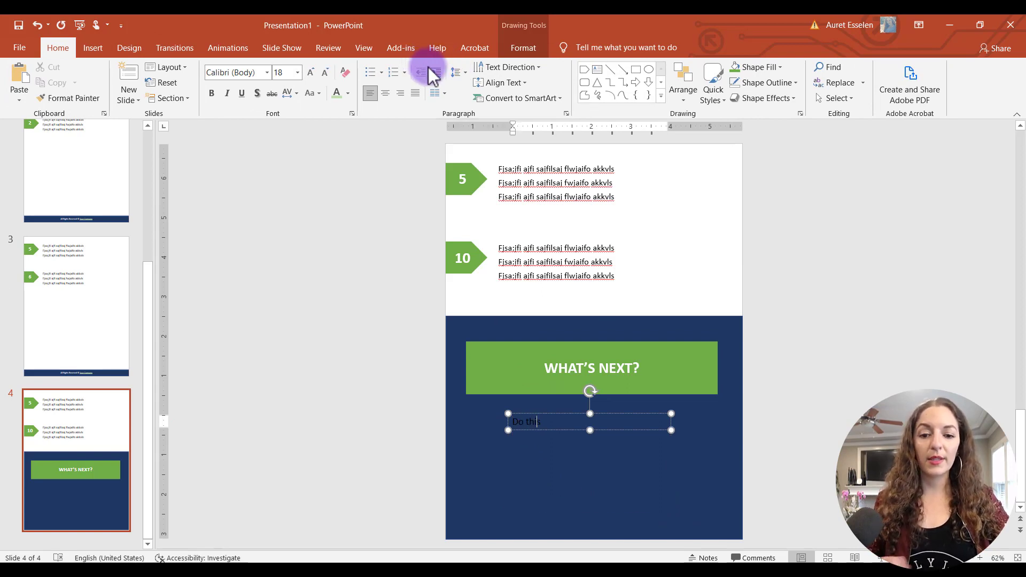
{"action": "key", "text": "ctrl+a"}
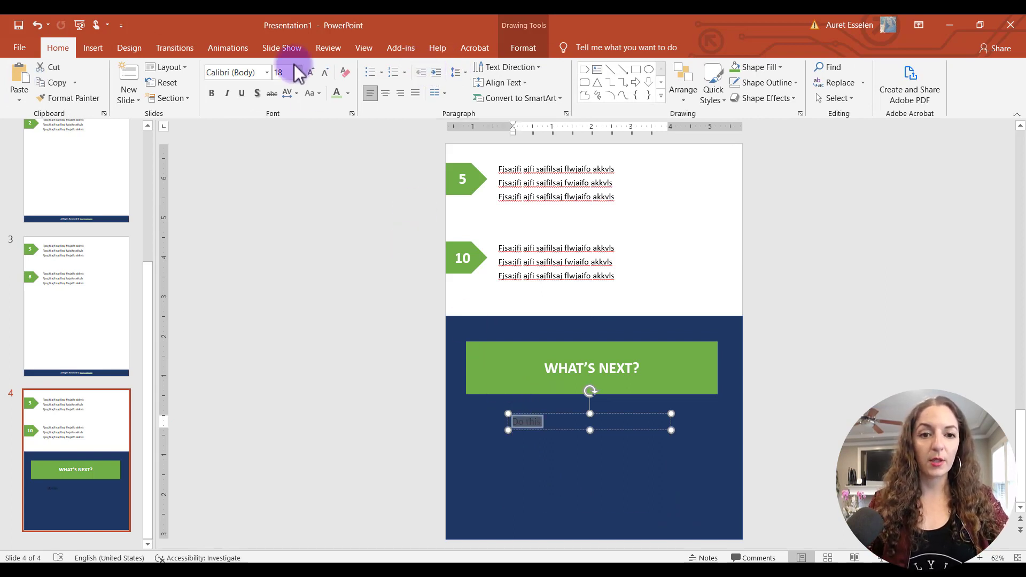
{"action": "left_click", "coordinate": [348, 95]}
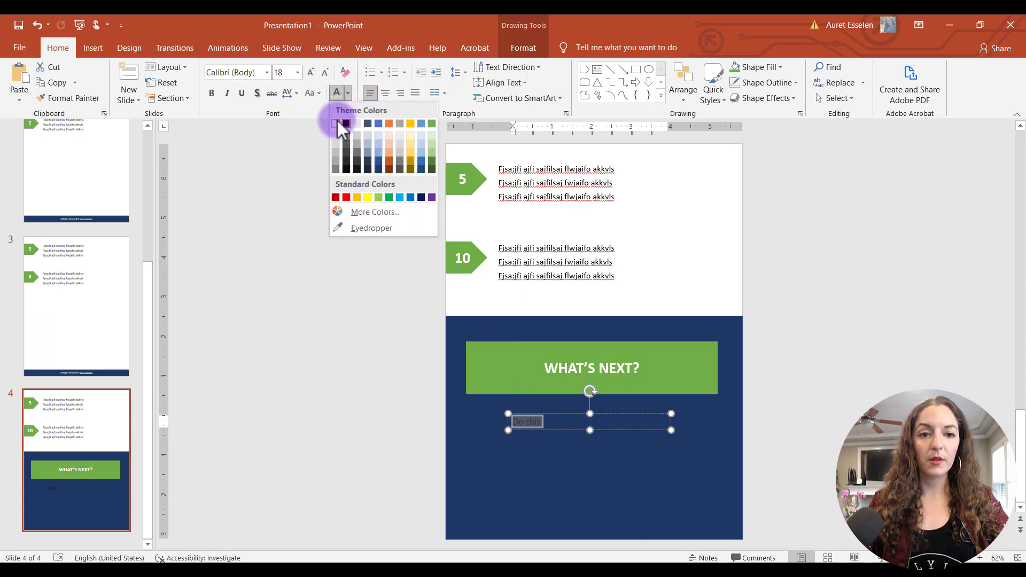
{"action": "left_click", "coordinate": [337, 124]}
Make 'Do this' a bullet point and add a second bullet 'Do that'
{"action": "left_click", "coordinate": [371, 73]}
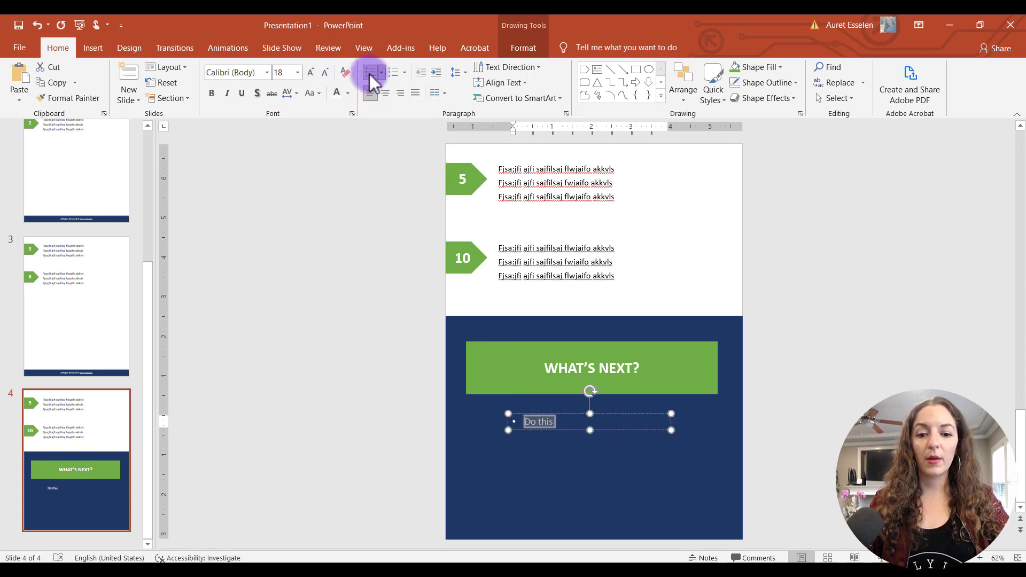
{"action": "left_click", "coordinate": [616, 413]}
{"action": "left_click", "coordinate": [561, 422]}
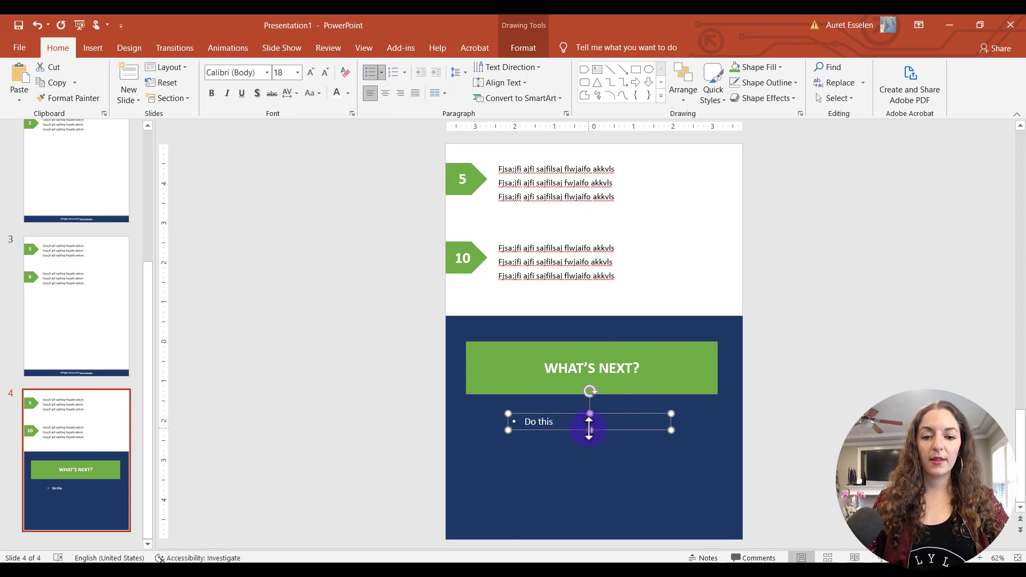
{"action": "key", "text": "Return"}
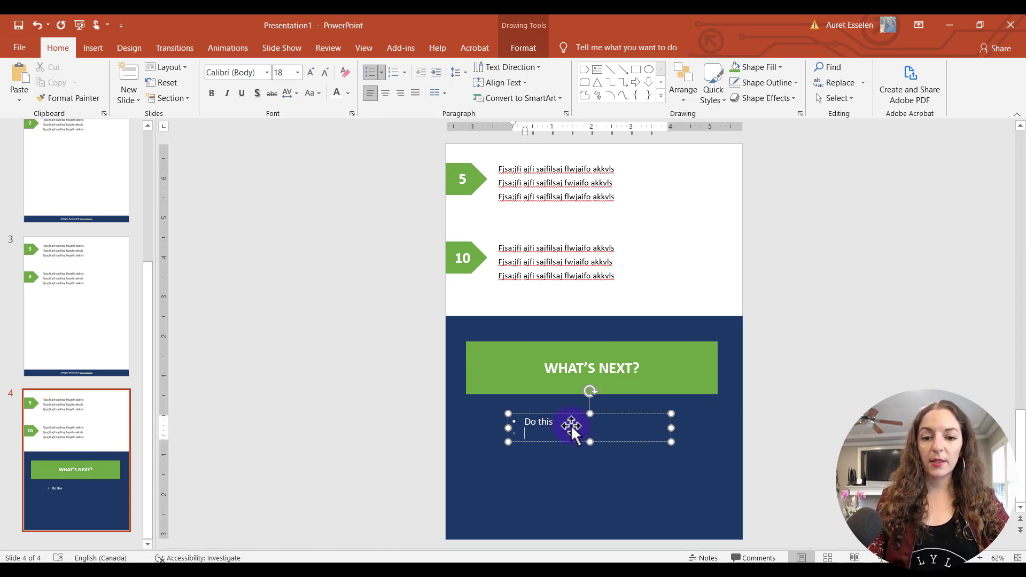
{"action": "type", "text": "Do that"}
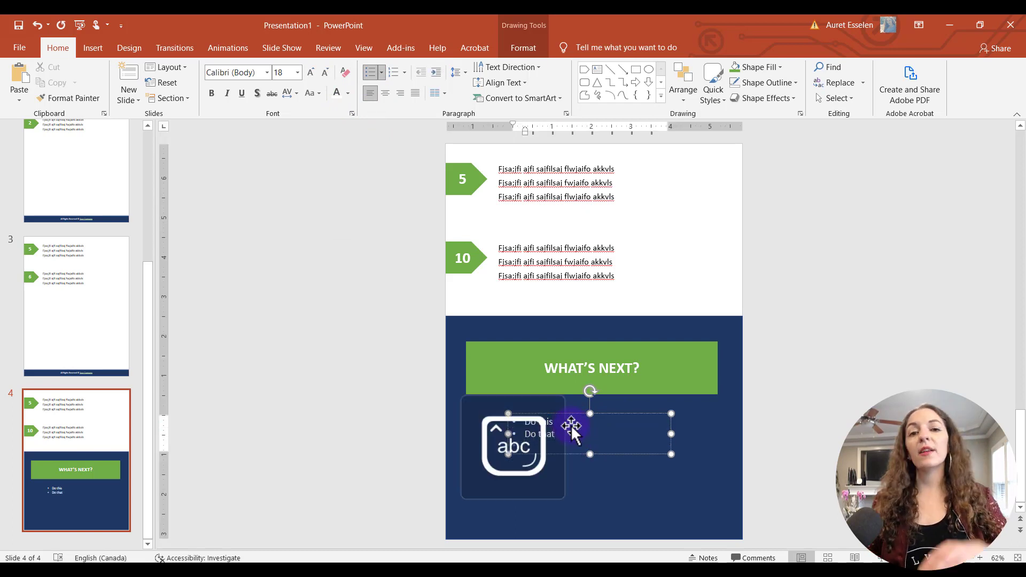
{"action": "left_click", "coordinate": [614, 401]}
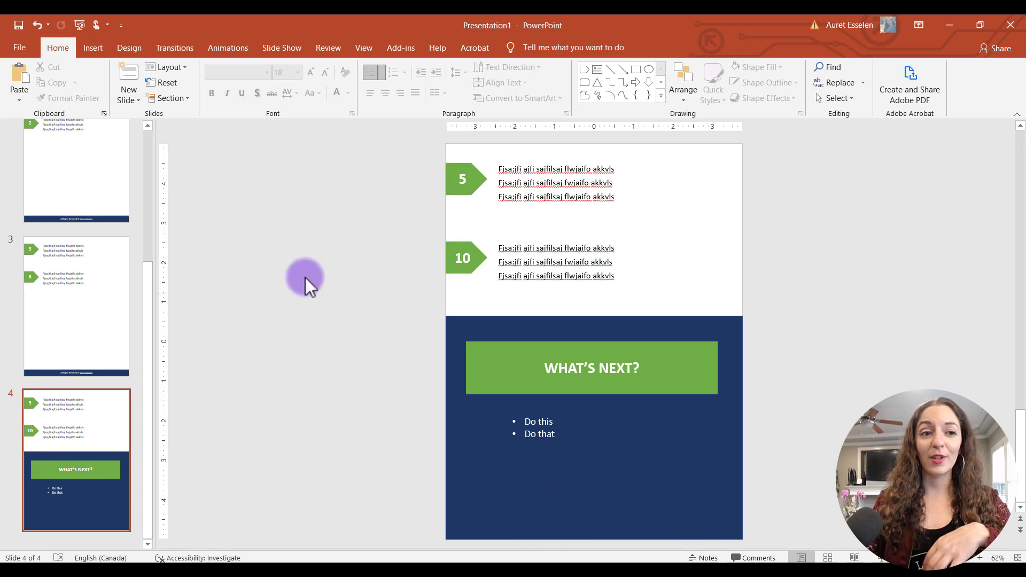
Save Presentation1 as a PDF (*.pdf) to the Desktop
{"action": "left_click", "coordinate": [24, 53]}
{"action": "left_click", "coordinate": [32, 226]}
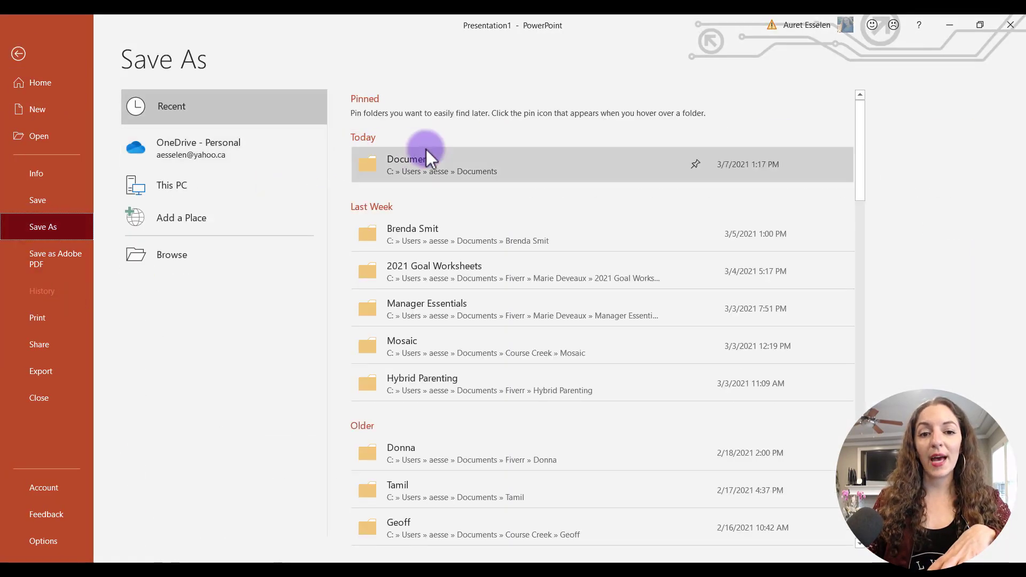
{"action": "left_click", "coordinate": [389, 162]}
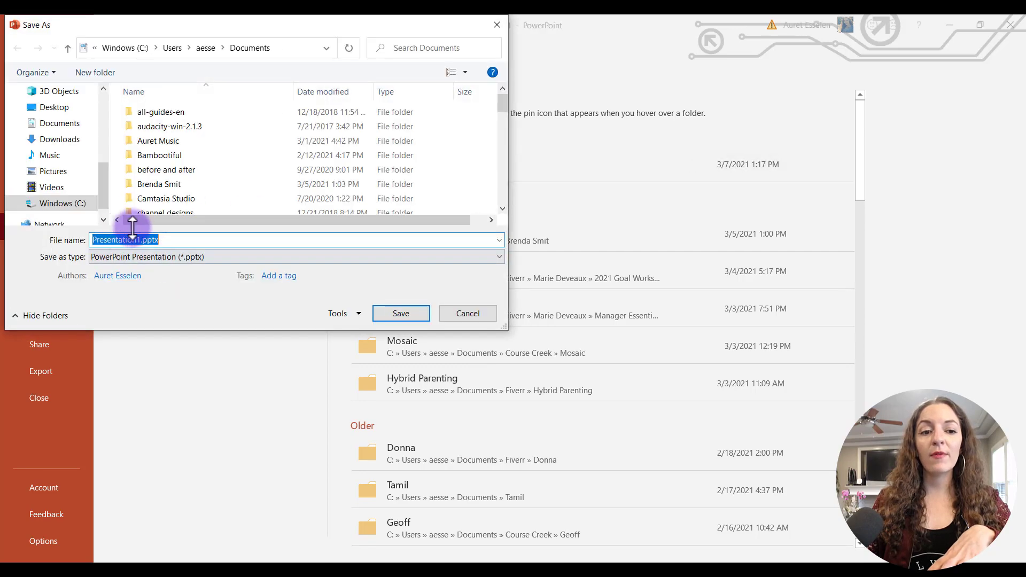
{"action": "left_click", "coordinate": [134, 255]}
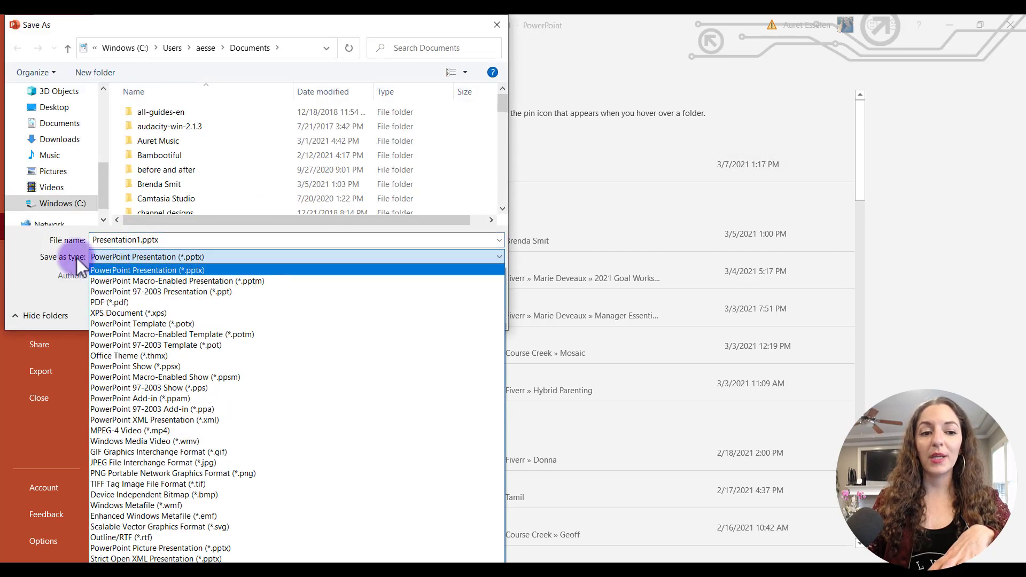
{"action": "left_click", "coordinate": [119, 301]}
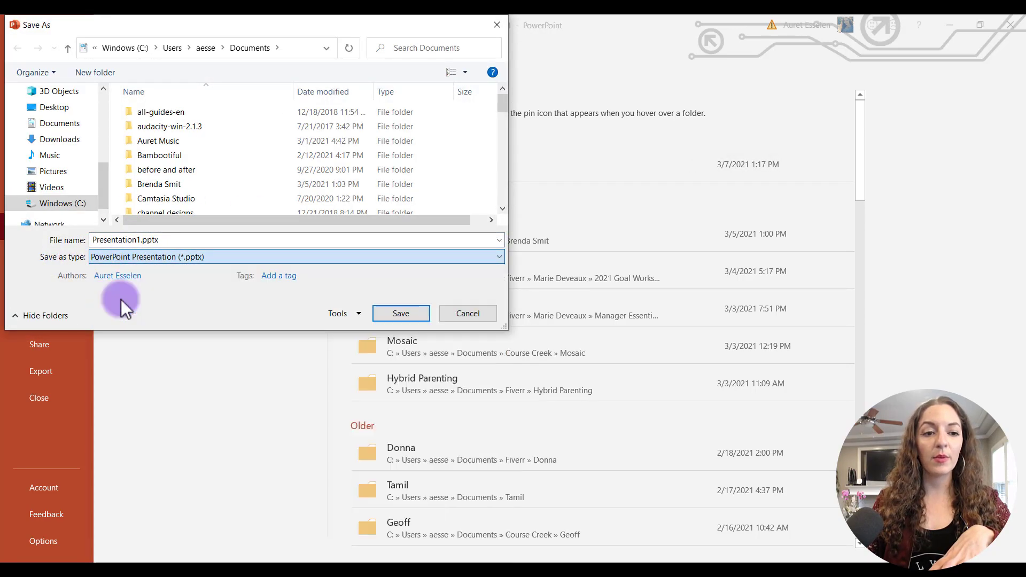
{"action": "left_click", "coordinate": [53, 107]}
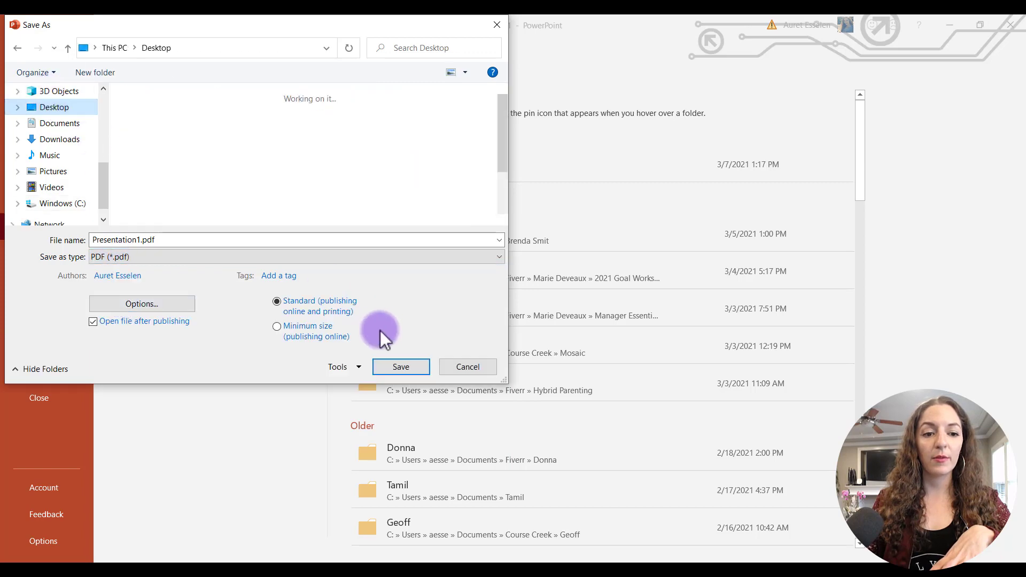
{"action": "left_click", "coordinate": [402, 367]}
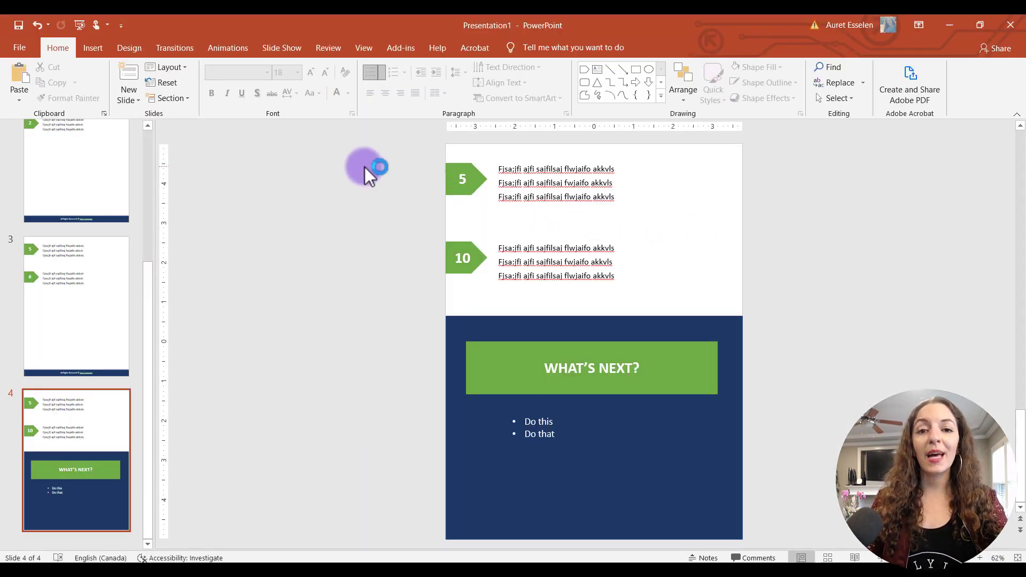
Scroll down through the exported PDF and back up to the top
{"action": "scroll", "coordinate": [655, 308], "scroll_direction": "down", "scroll_amount": 20}
{"action": "scroll", "coordinate": [501, 374], "scroll_direction": "up", "scroll_amount": 20}
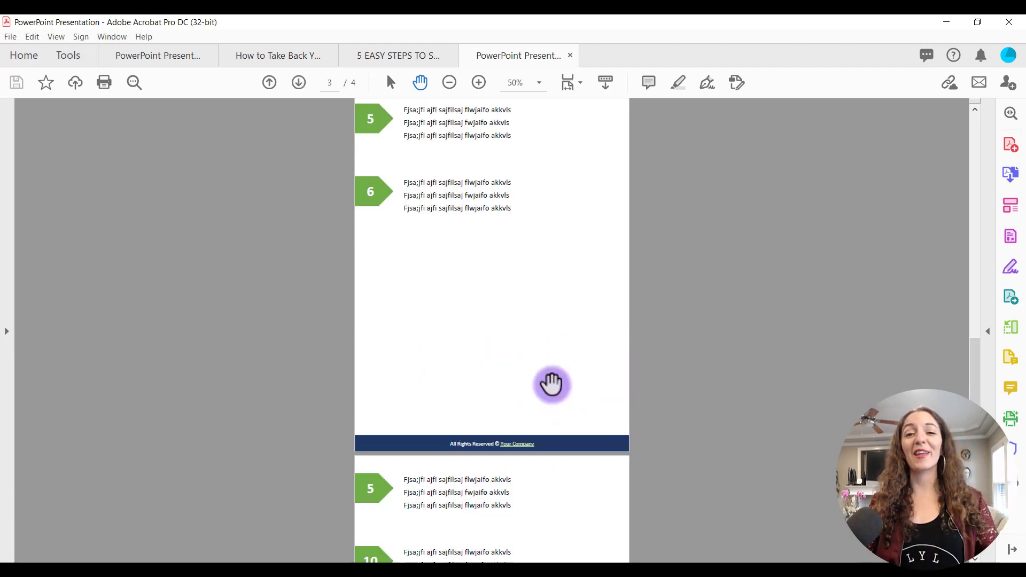